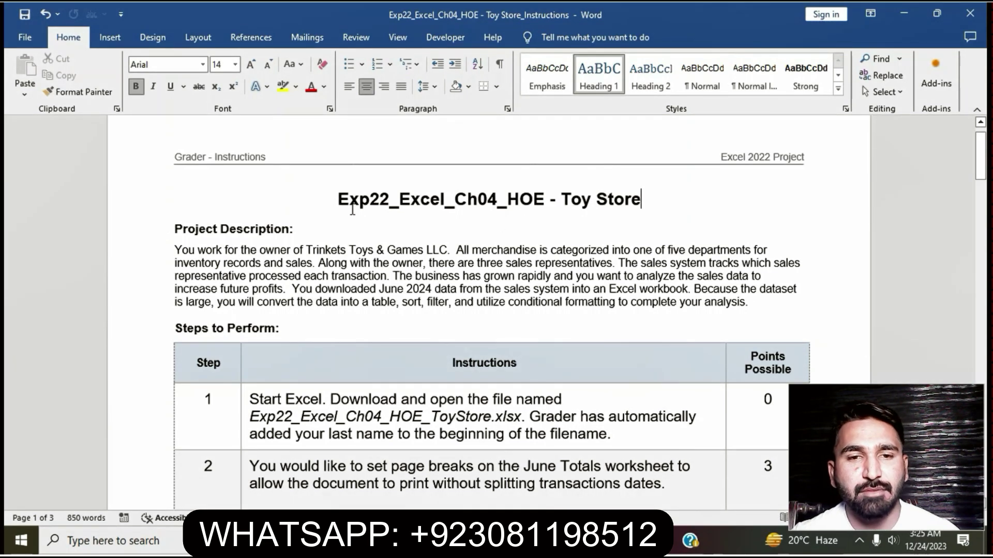
# - Highlight the document title "Exp22_Excel_Ch04_HOE - Toy Store" in yellow
pyautogui.moveTo(345, 205); pyautogui.dragTo(644, 210)
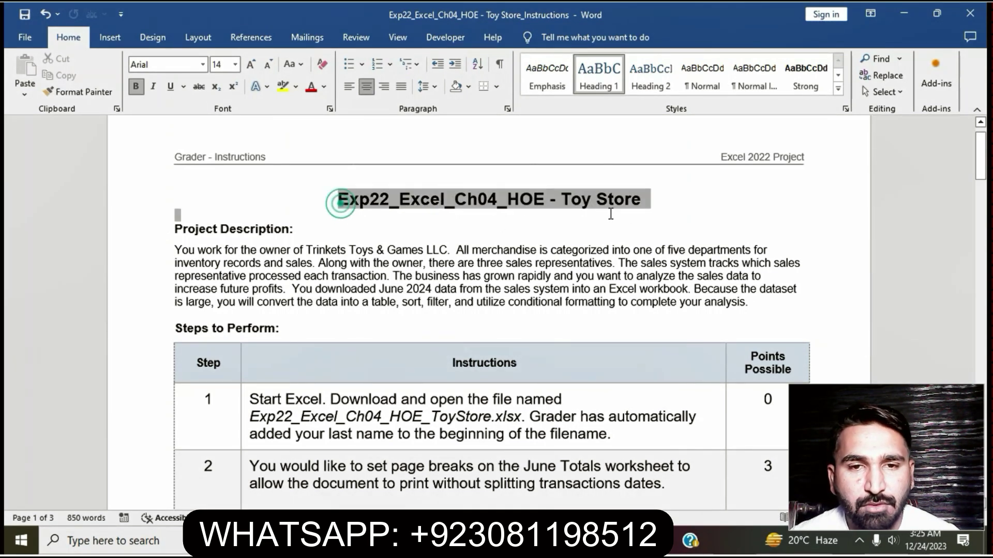
pyautogui.click(560, 192)
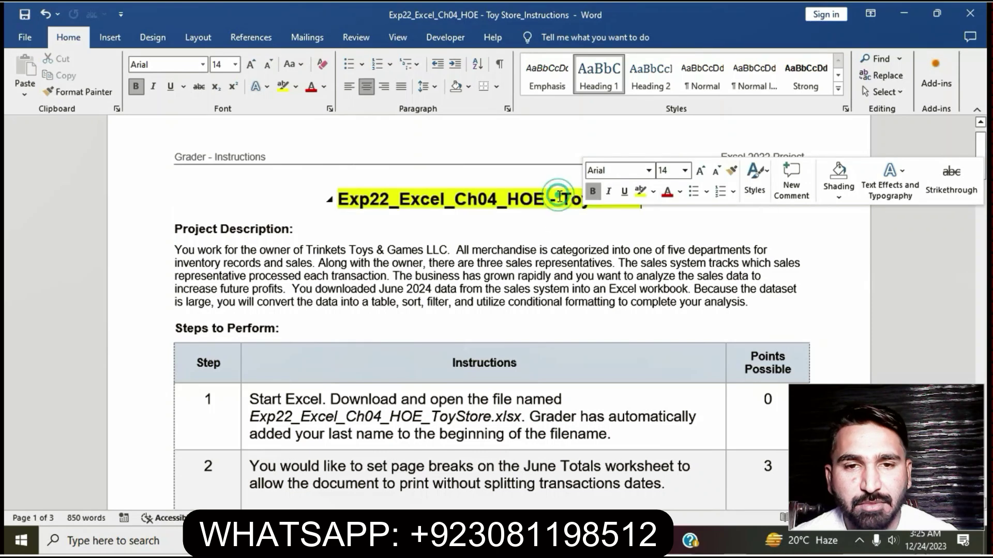
pyautogui.click(532, 248)
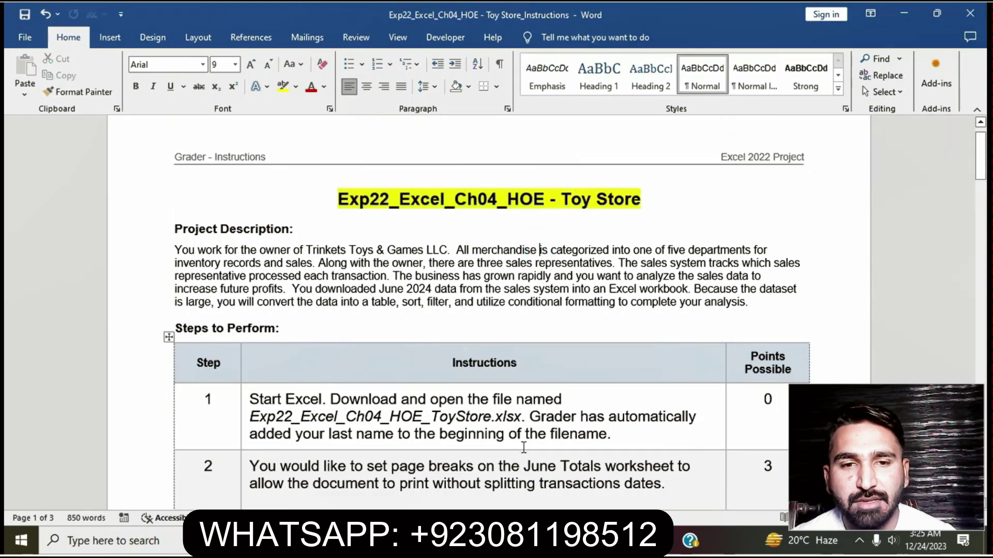
# - Highlight the step 1 instruction in the Steps to Perform table in yellow
pyautogui.scroll(-5, 524, 446)
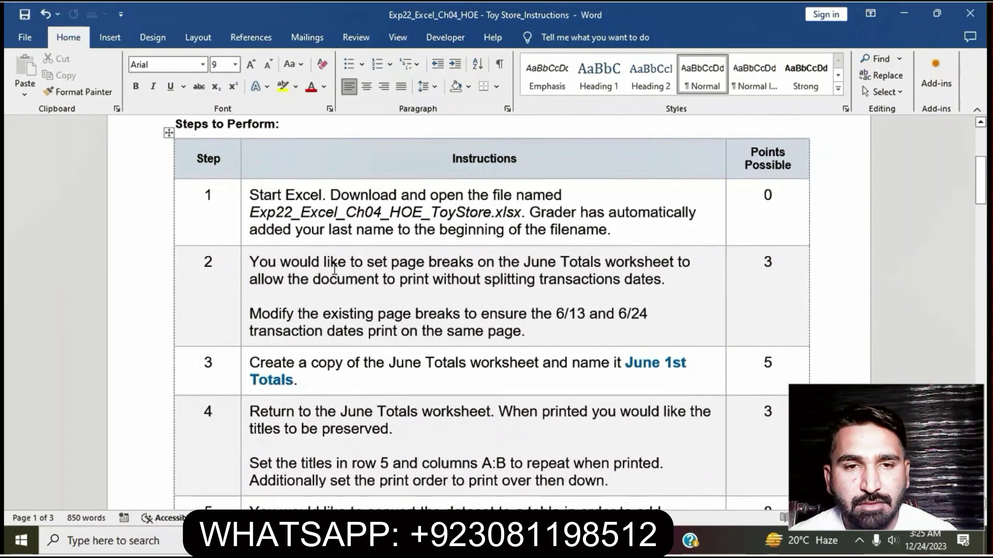
pyautogui.click(245, 199)
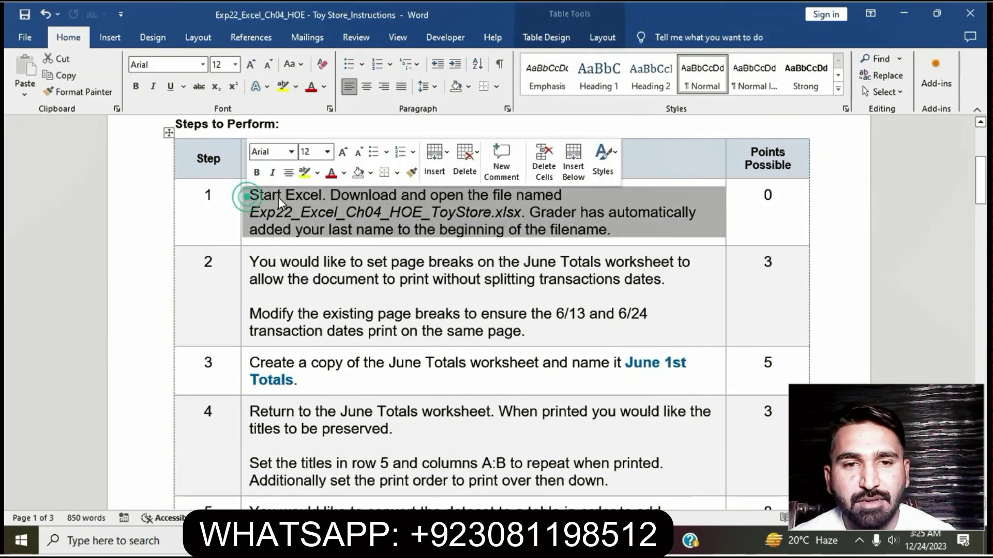
pyautogui.click(306, 176)
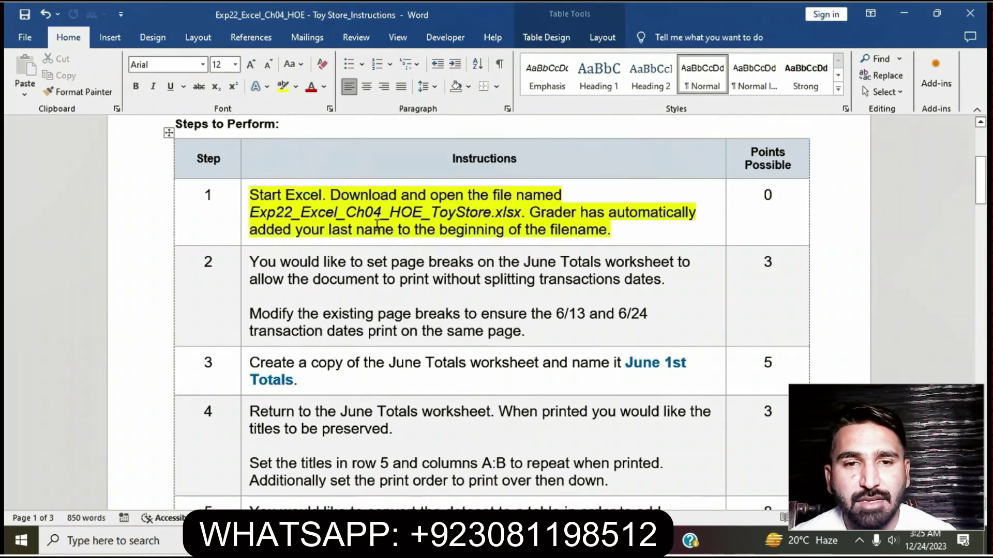
# - Switch to the Exp22_Excel_Ch04_HOE_ToyStore workbook in Excel, view the June Individual sheet and return to June Totals
pyautogui.click(372, 229)
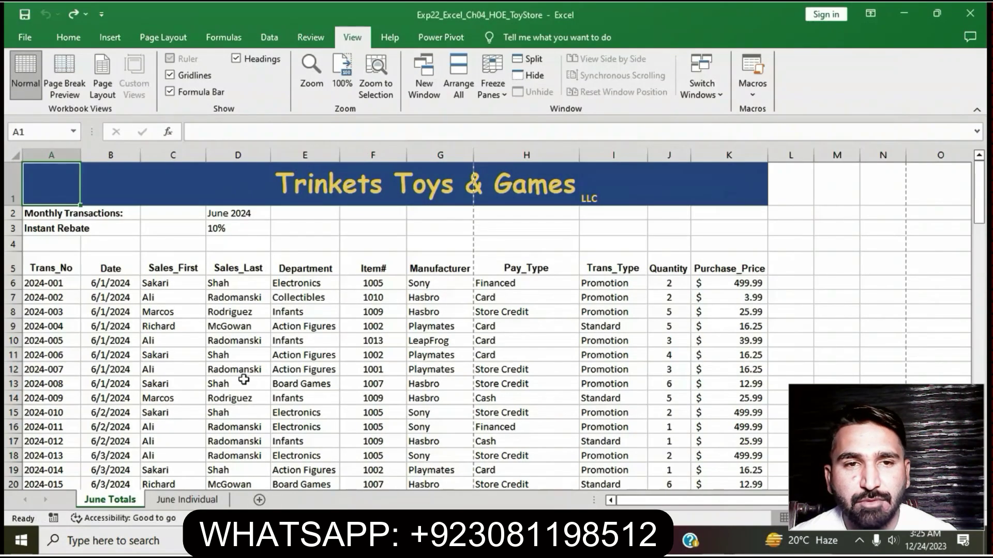
pyautogui.click(186, 499)
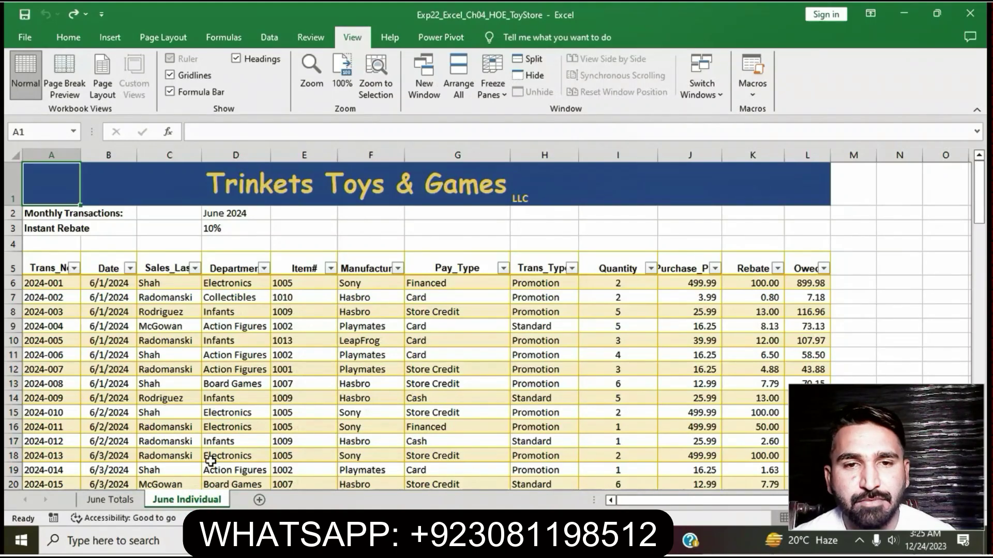
pyautogui.click(118, 499)
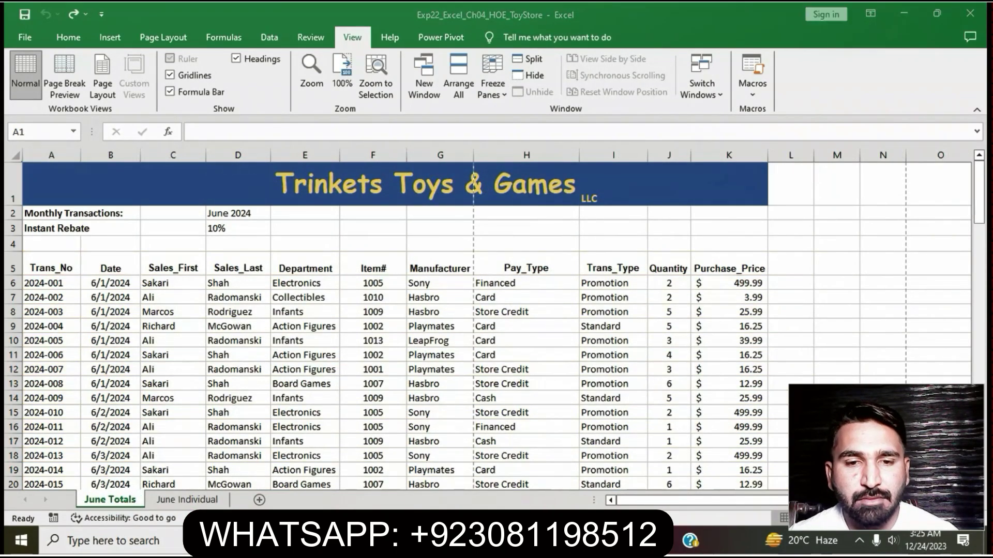
# - Switch back to the Word instructions, remove the highlight from step 1 and highlight the step 2 instruction in yellow
pyautogui.hotkey('alt', 'Tab')
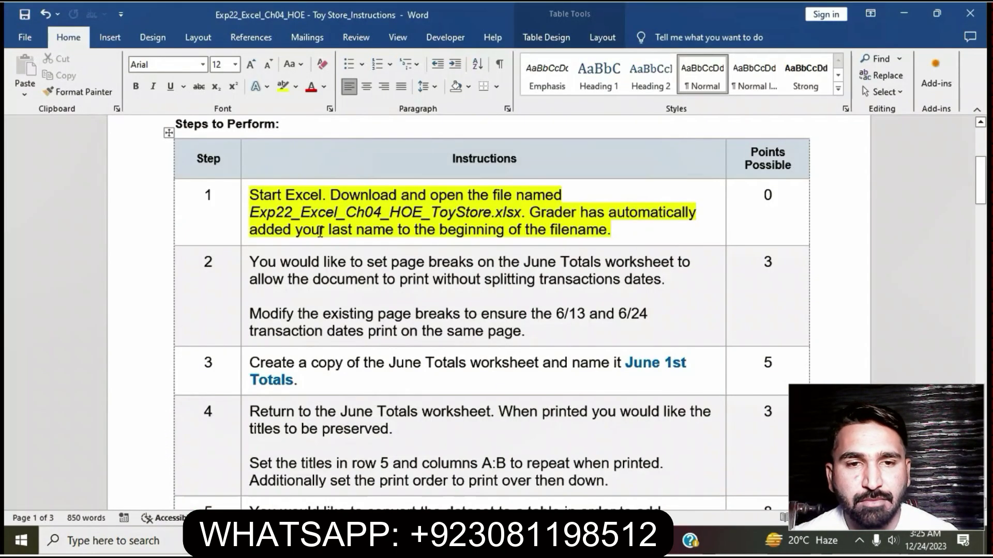
pyautogui.click(244, 195)
pyautogui.click(302, 176)
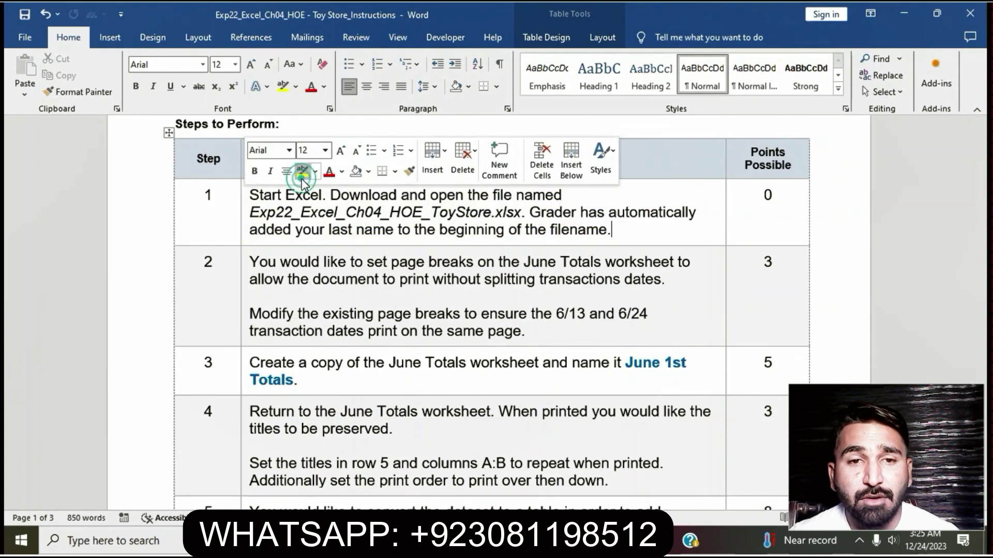
pyautogui.click(247, 262)
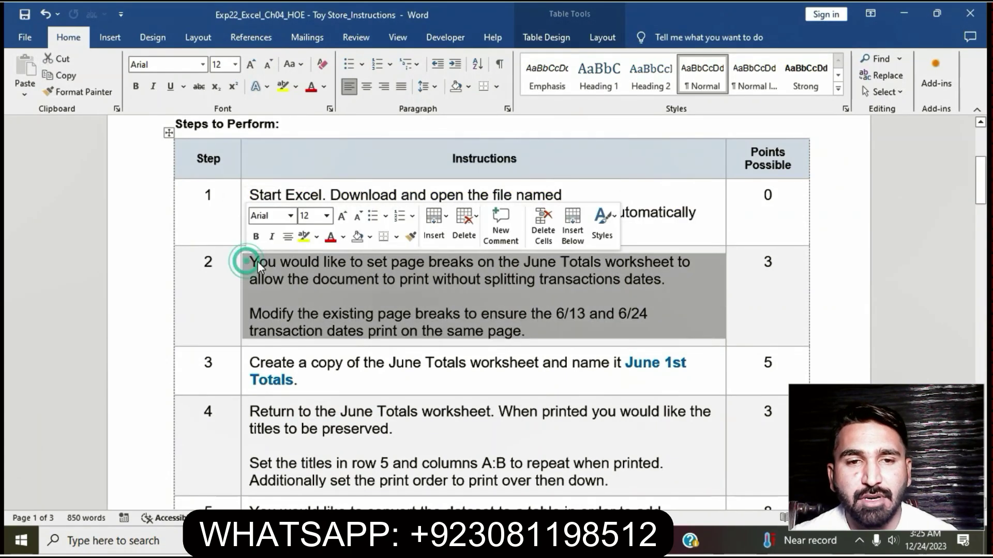
pyautogui.click(304, 238)
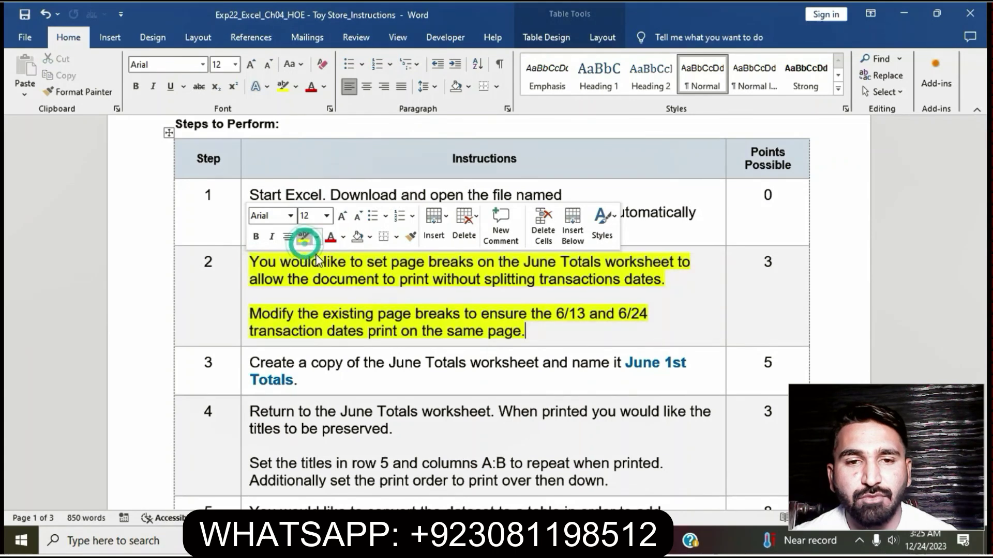
# - Select the step 2 sentence about keeping the 6/13 and 6/24 transaction dates on the same page to read it
pyautogui.click(362, 310)
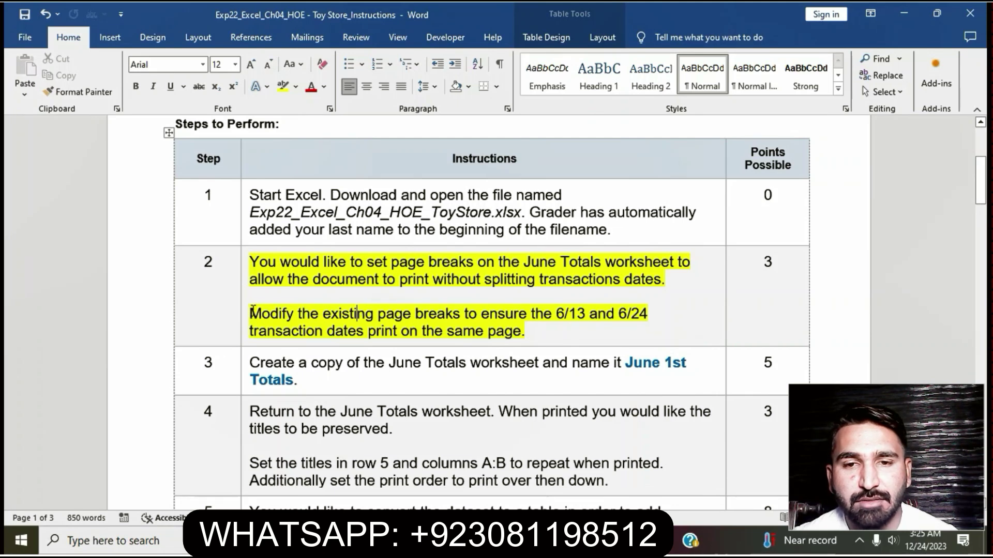
pyautogui.moveTo(250, 310); pyautogui.dragTo(522, 338)
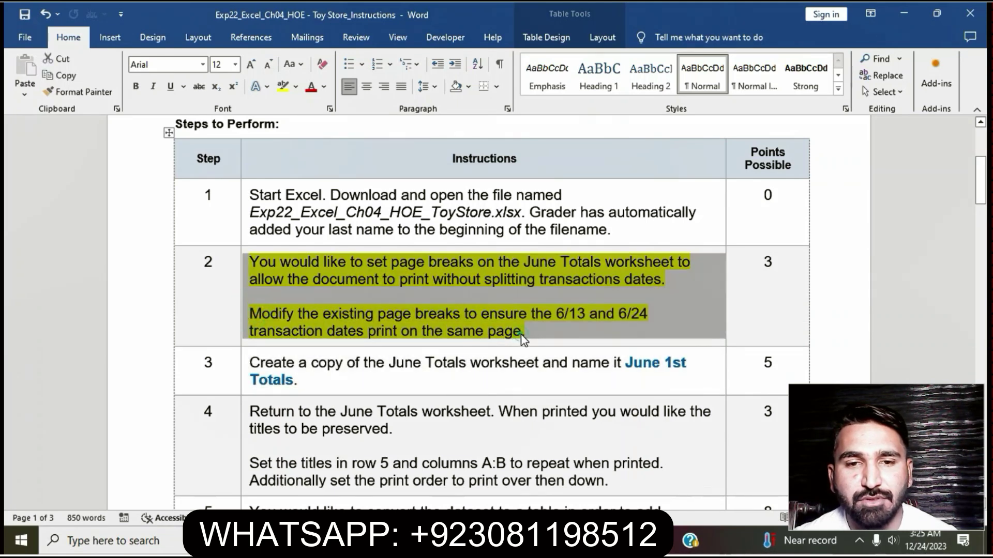
pyautogui.click(521, 335)
pyautogui.click(246, 312)
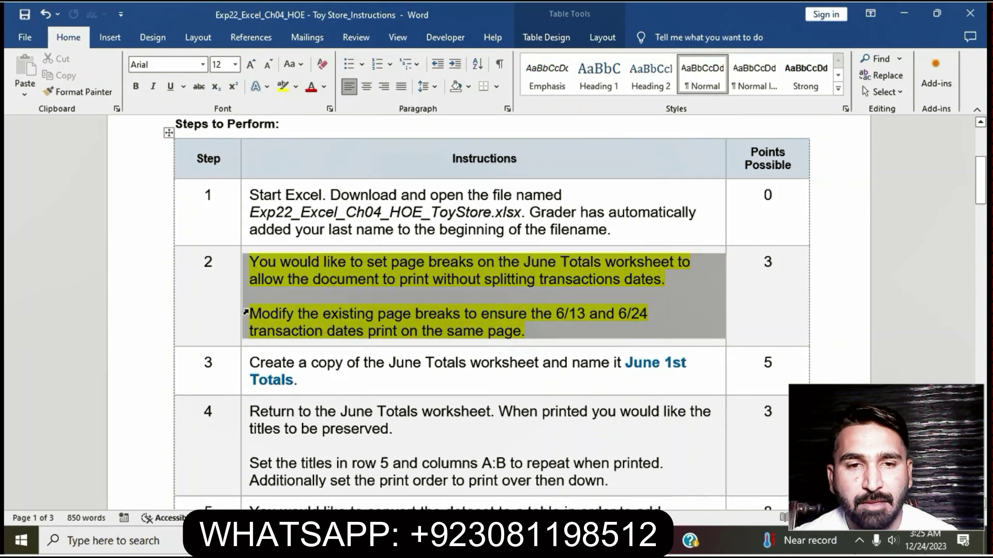
pyautogui.click(271, 317)
pyautogui.tripleClick(257, 313)
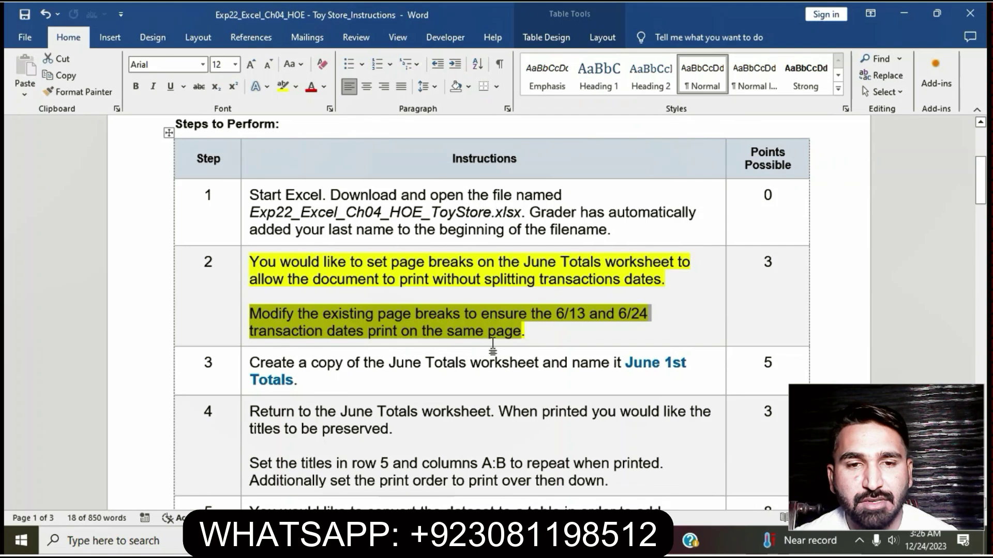
# - Switch to Excel, show June Totals in Page Break Preview and move the vertical page break to the outer edge of column K
pyautogui.hotkey('alt', 'Tab')
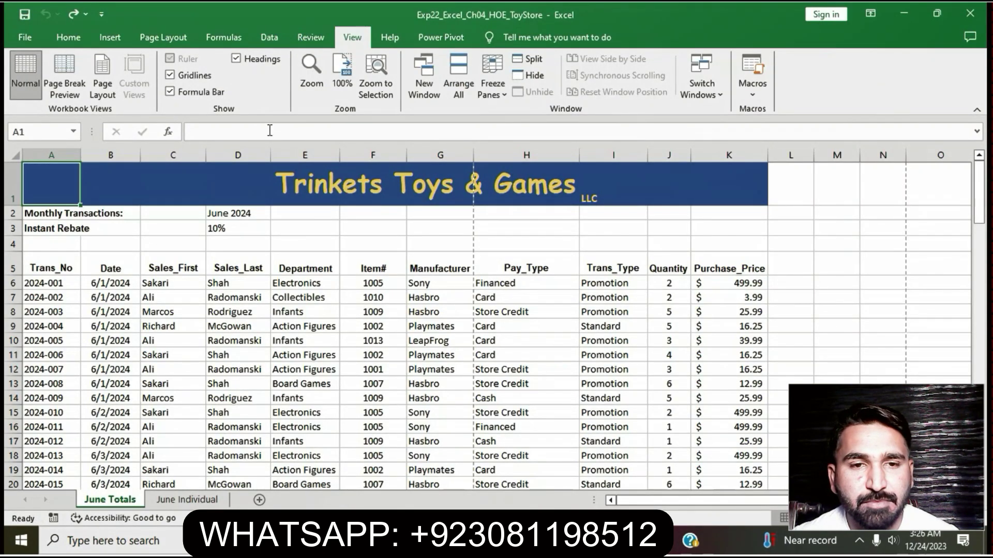
pyautogui.click(61, 74)
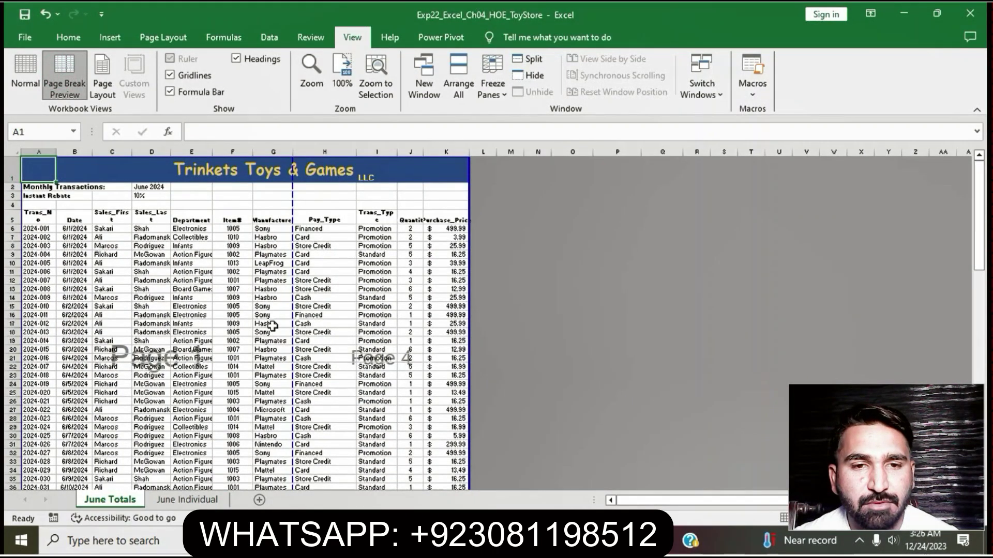
pyautogui.moveTo(293, 353); pyautogui.dragTo(472, 348)
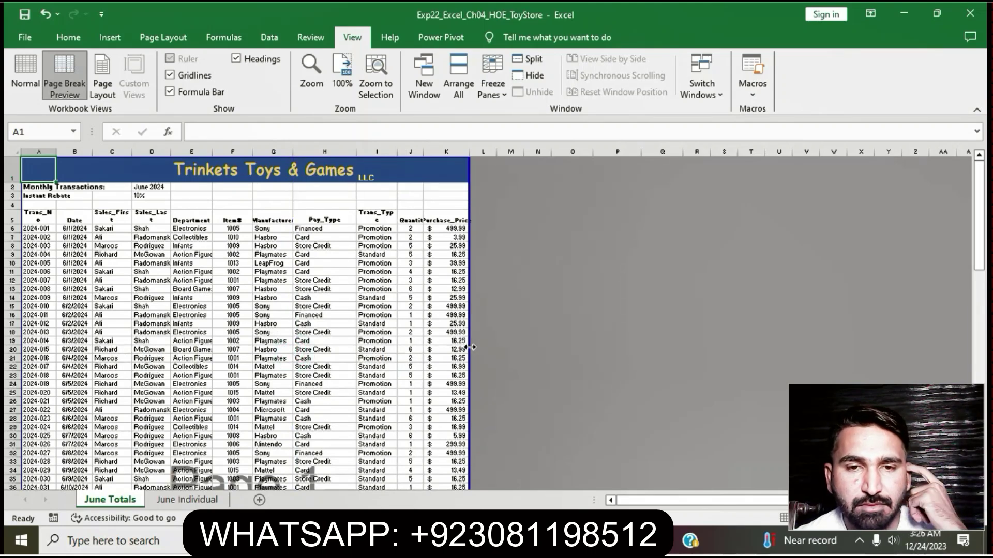
# - Move the horizontal page break on June Totals to below row 83, after the last 6/24/2024 transaction
pyautogui.scroll(-9, 236, 428)
pyautogui.scroll(-4, 235, 428)
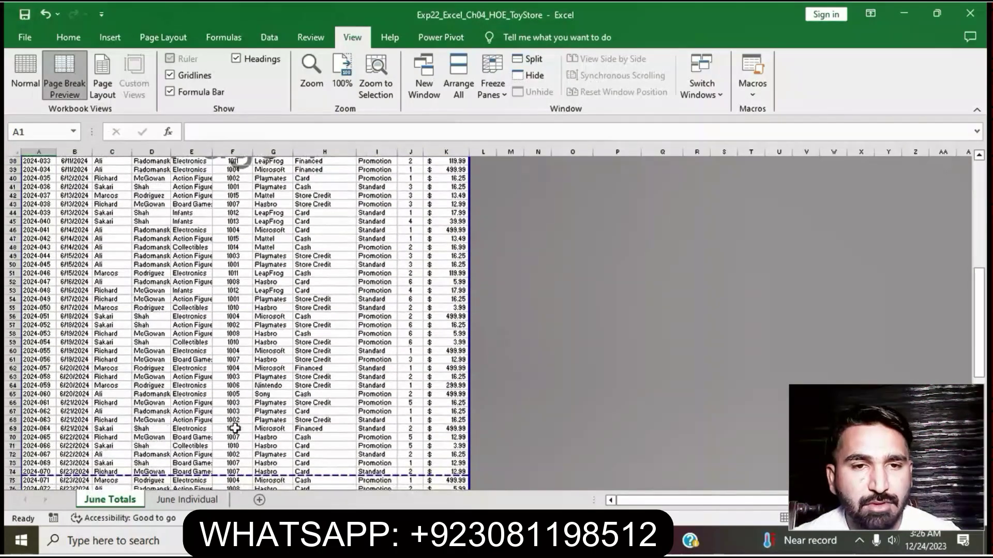
pyautogui.moveTo(184, 459)
pyautogui.mouseDown()
pyautogui.moveTo(180, 486)
pyautogui.moveTo(191, 477)
pyautogui.mouseUp()
pyautogui.scroll(-5, 220, 390)
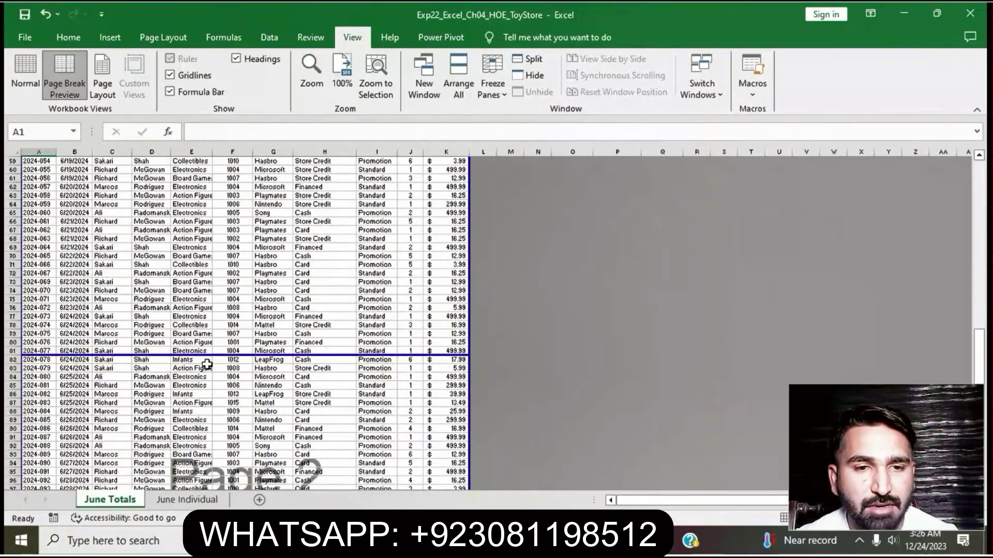
pyautogui.moveTo(202, 356); pyautogui.dragTo(194, 370)
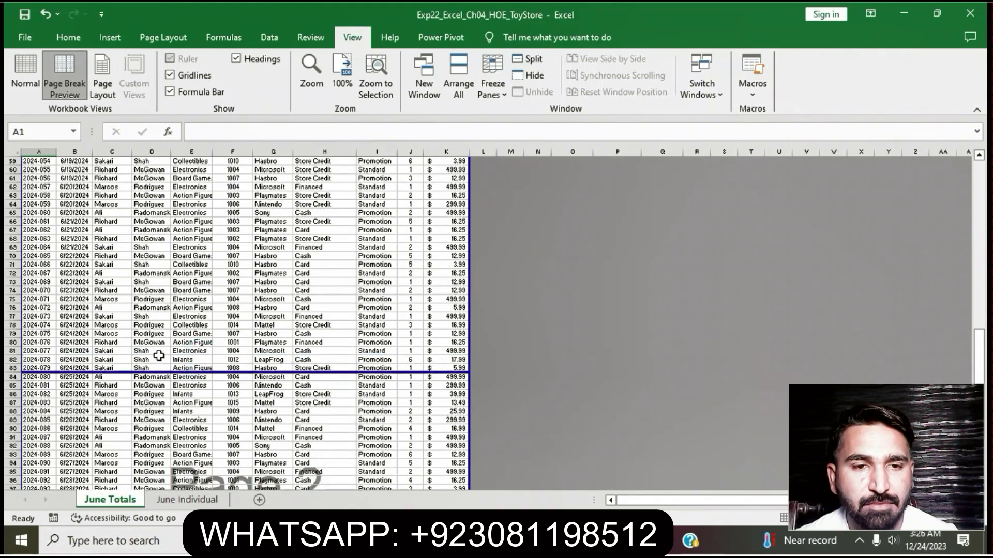
# - Switch to the Word instructions and remove the yellow highlight from step 2
pyautogui.hotkey('alt', 'Tab')
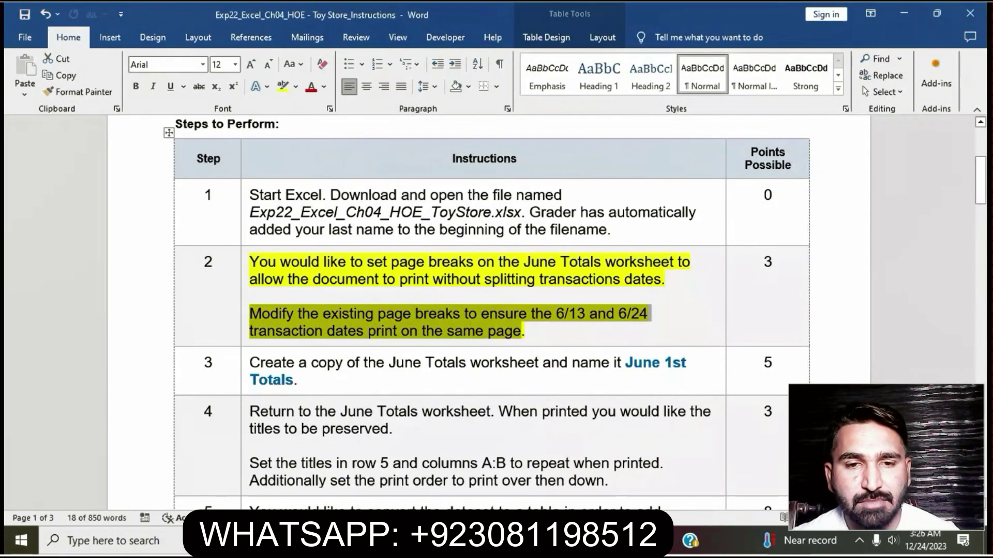
pyautogui.click(421, 335)
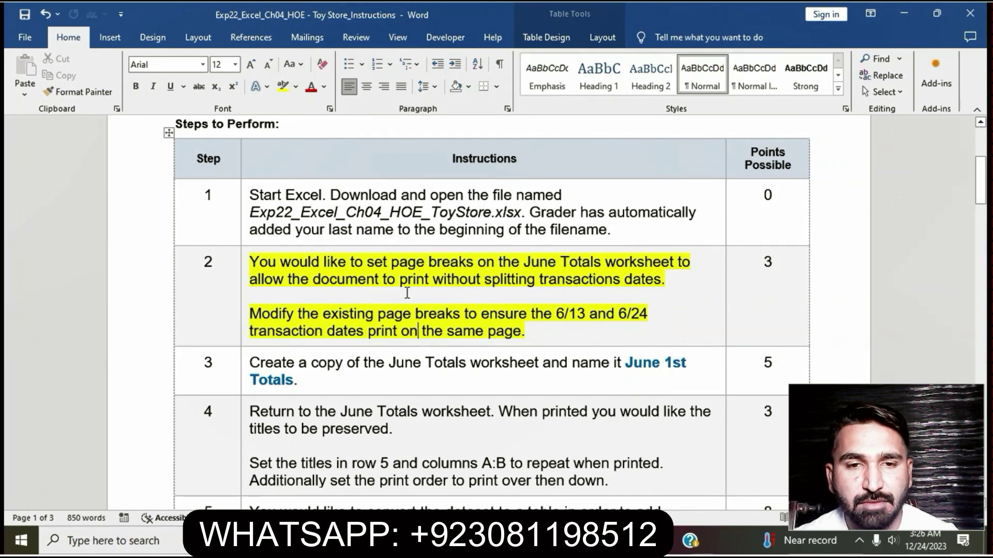
pyautogui.click(245, 263)
pyautogui.click(302, 247)
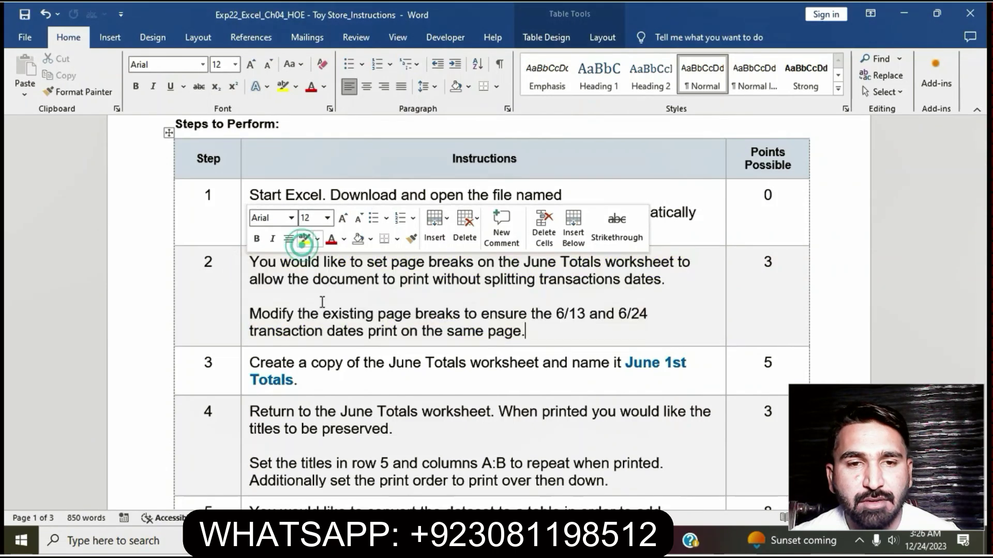
# - Highlight the step 3 instruction about copying the June Totals worksheet in yellow
pyautogui.click(340, 380)
pyautogui.scroll(-3, 341, 380)
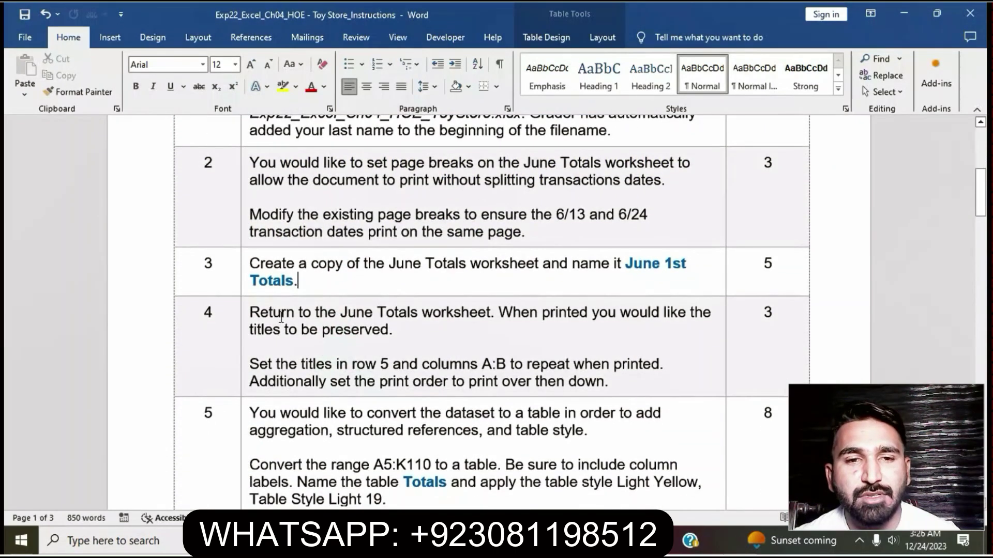
pyautogui.click(244, 268)
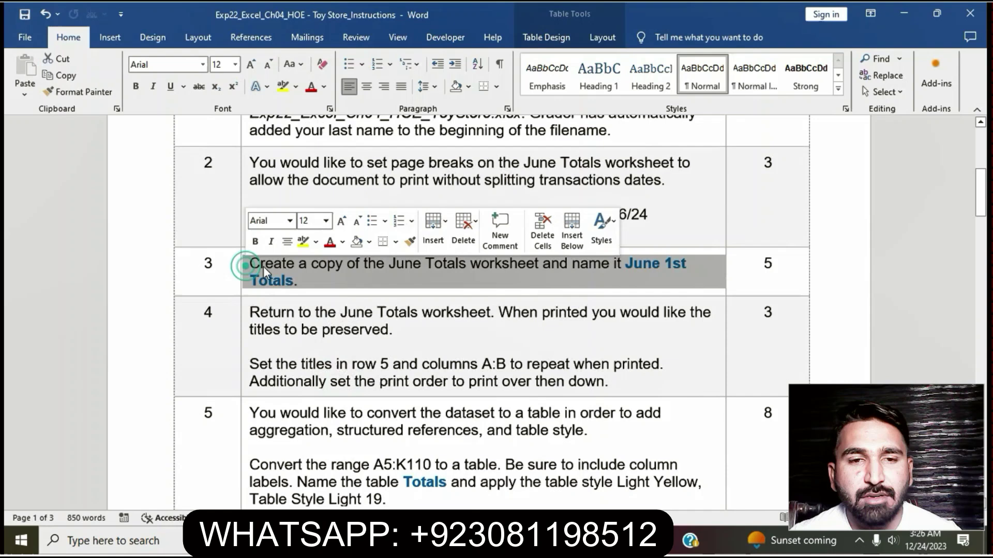
pyautogui.click(304, 247)
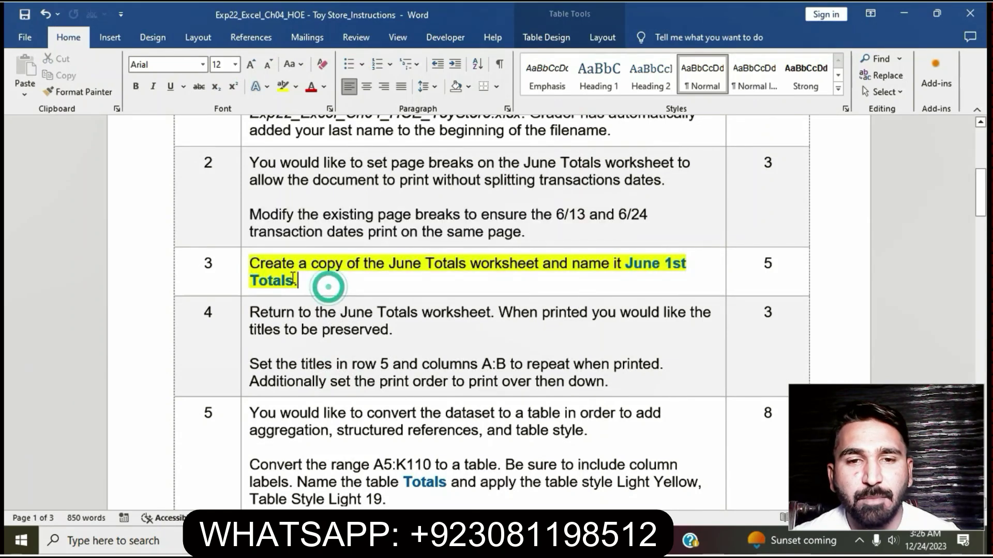
# - Select the phrase "Create a copy of the June Totals worksheet" in step 3 to read it
pyautogui.moveTo(255, 263); pyautogui.dragTo(325, 264)
pyautogui.click(326, 265)
pyautogui.moveTo(253, 264); pyautogui.dragTo(543, 265)
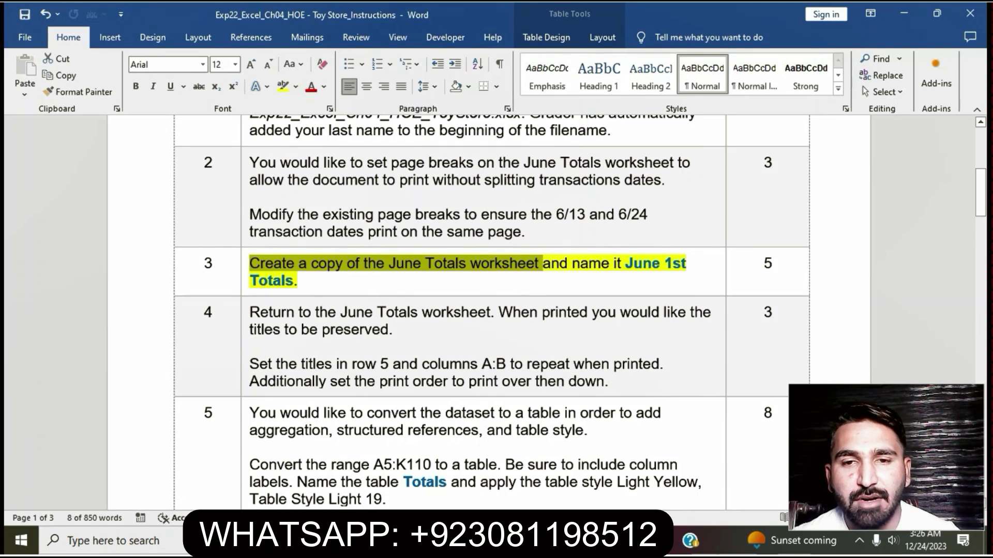
# - Switch to Excel and create a copy of the June Totals sheet in the same workbook, placed before June Totals
pyautogui.hotkey('alt', 'Tab')
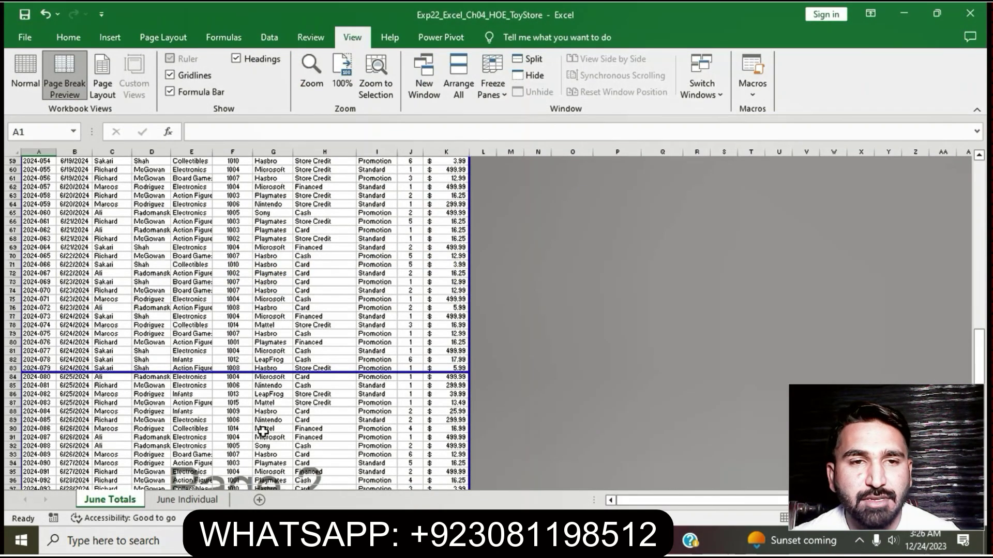
pyautogui.rightClick(133, 500)
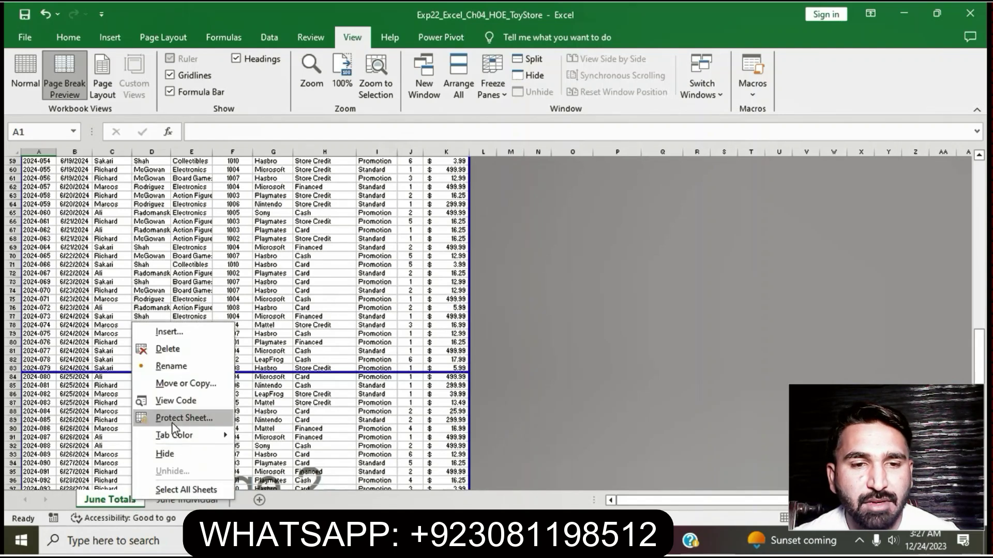
pyautogui.click(178, 388)
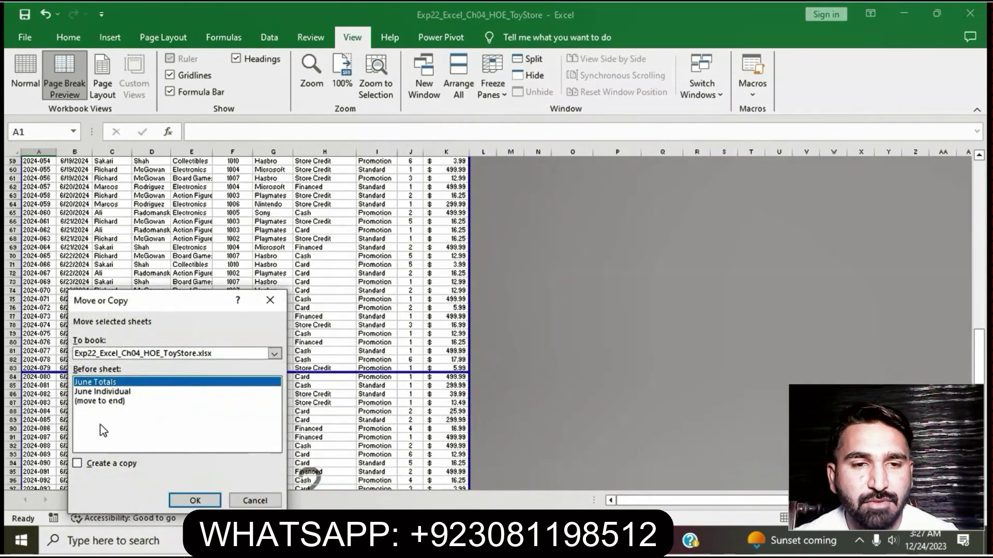
pyautogui.click(77, 464)
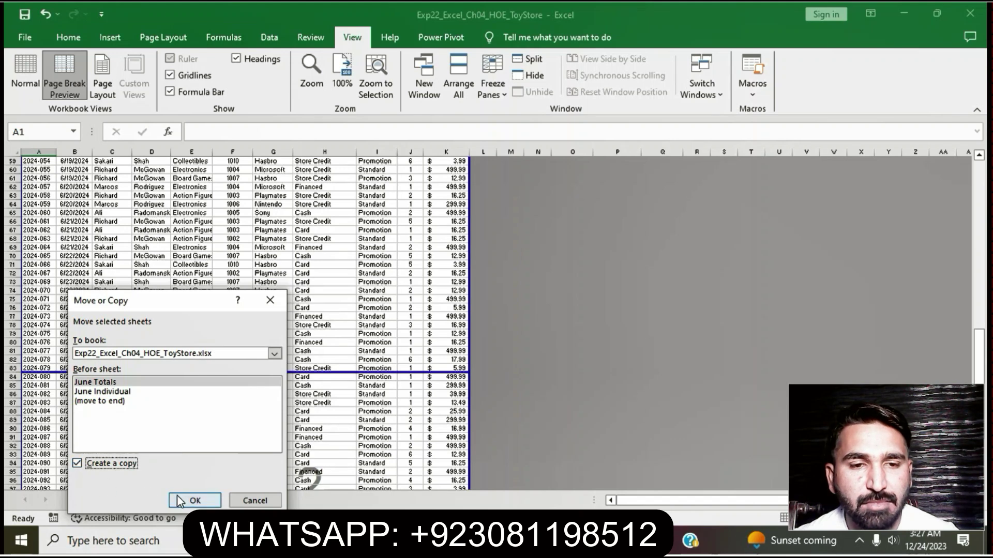
pyautogui.click(195, 500)
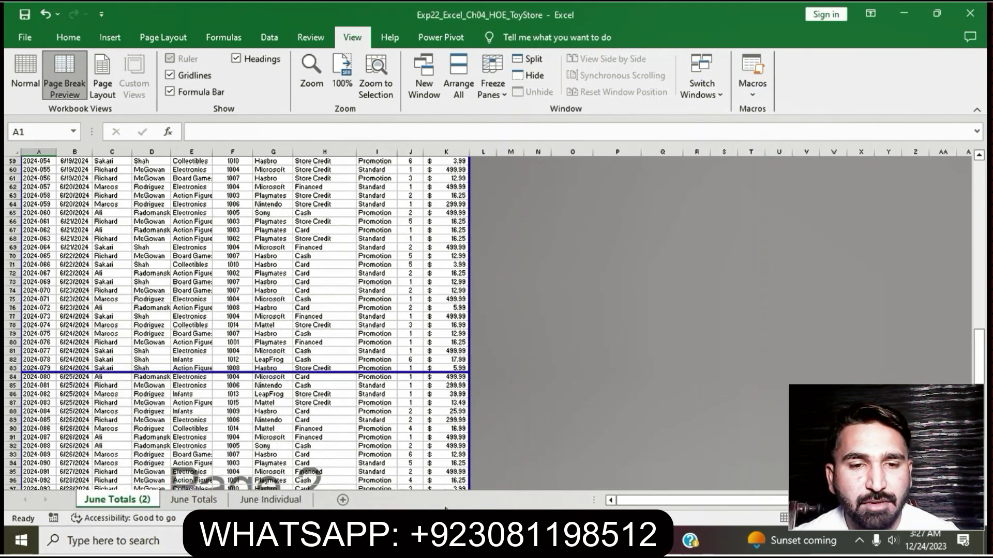
# - Switch to the Word instructions and copy the sheet name "June 1st Totals" from step 3
pyautogui.hotkey('alt', 'Tab')
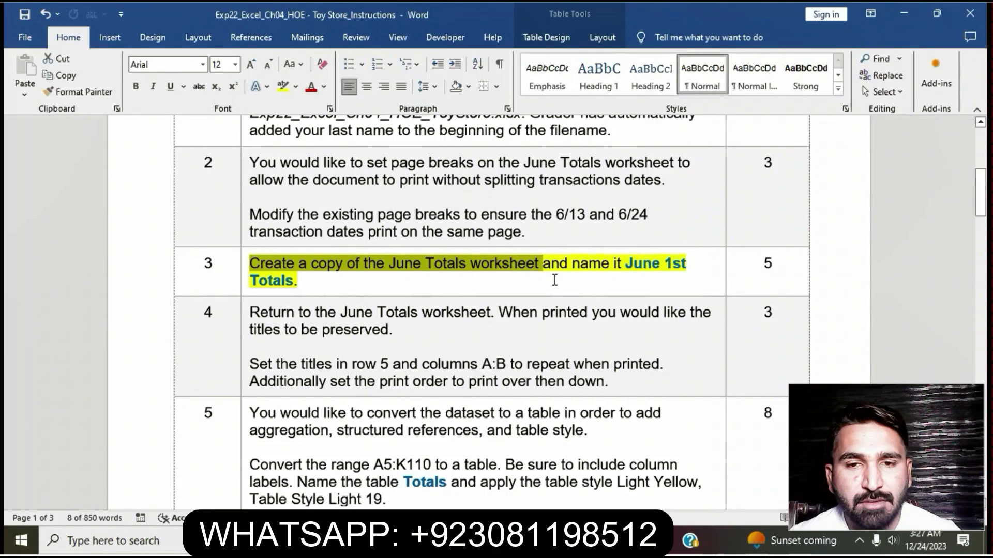
pyautogui.moveTo(625, 265); pyautogui.dragTo(625, 277)
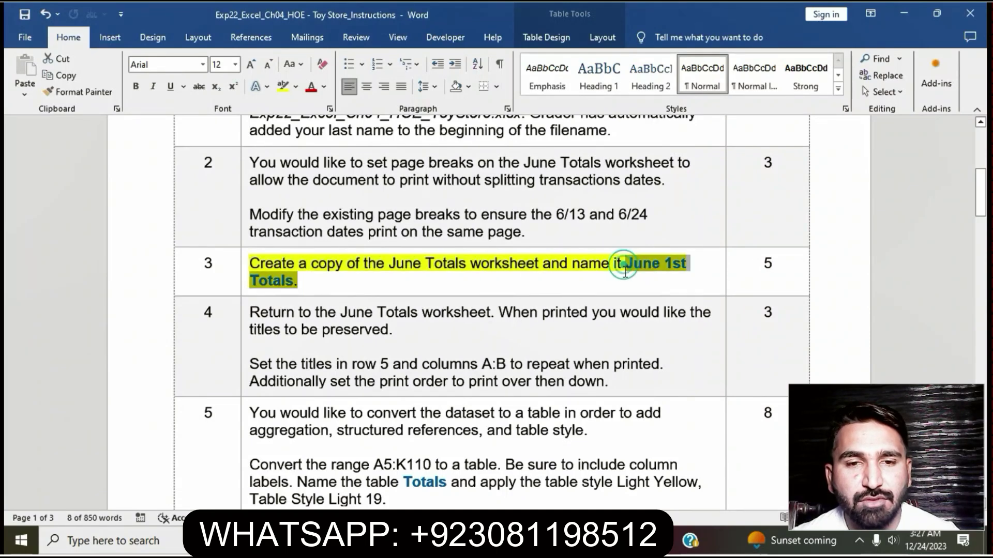
pyautogui.moveTo(453, 290); pyautogui.dragTo(292, 280)
pyautogui.hotkey('ctrl', 'c')
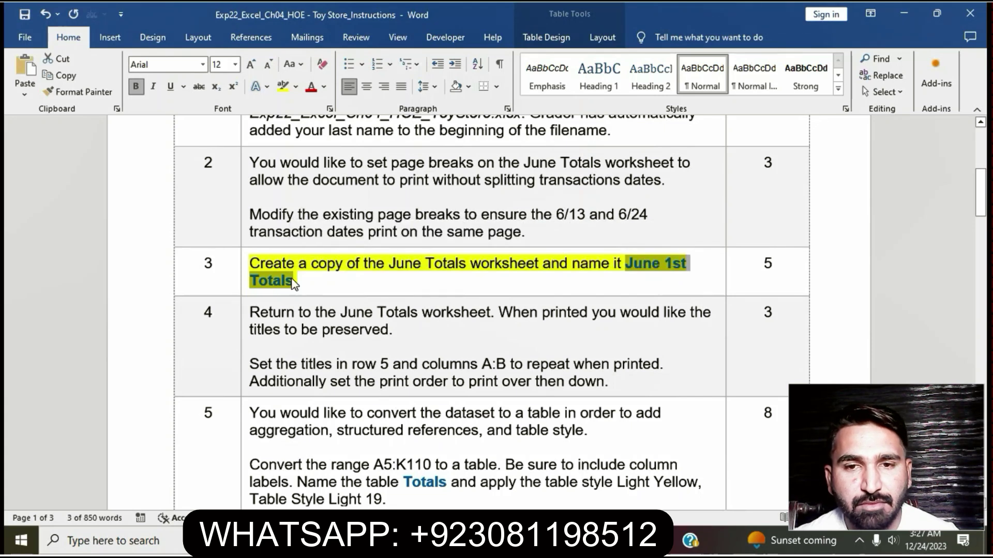
# - Switch to Excel and rename the June Totals (2) sheet as June 1st Totals
pyautogui.hotkey('alt', 'Tab')
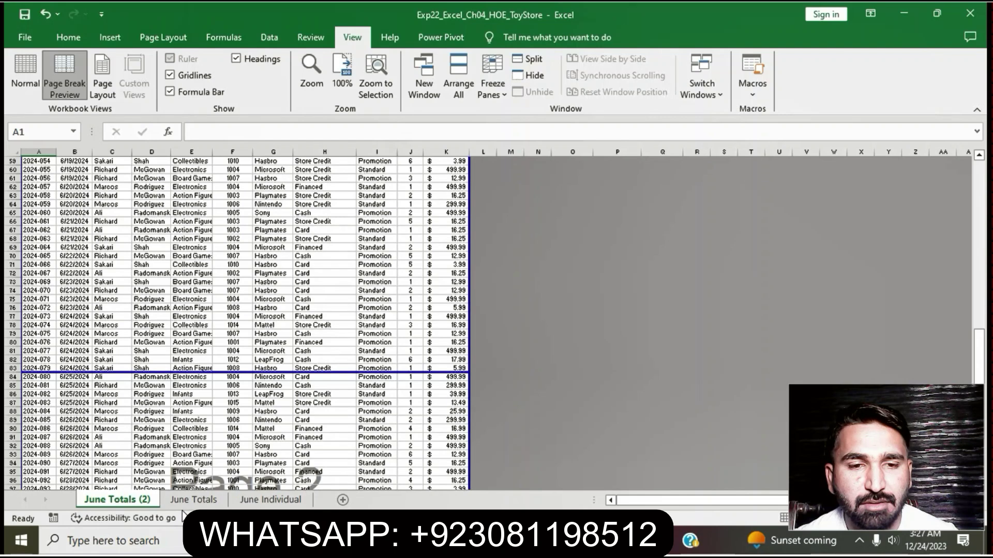
pyautogui.rightClick(154, 501)
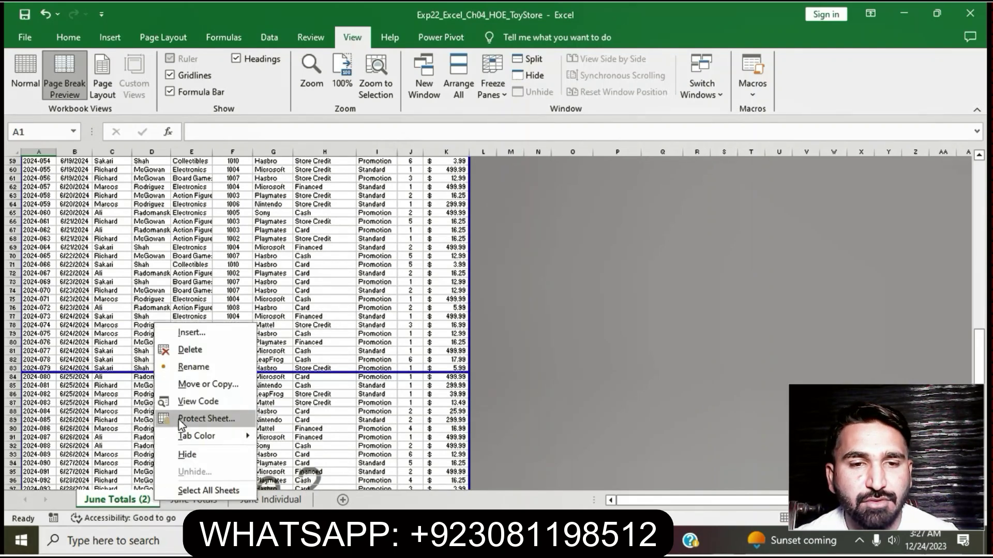
pyautogui.click(192, 367)
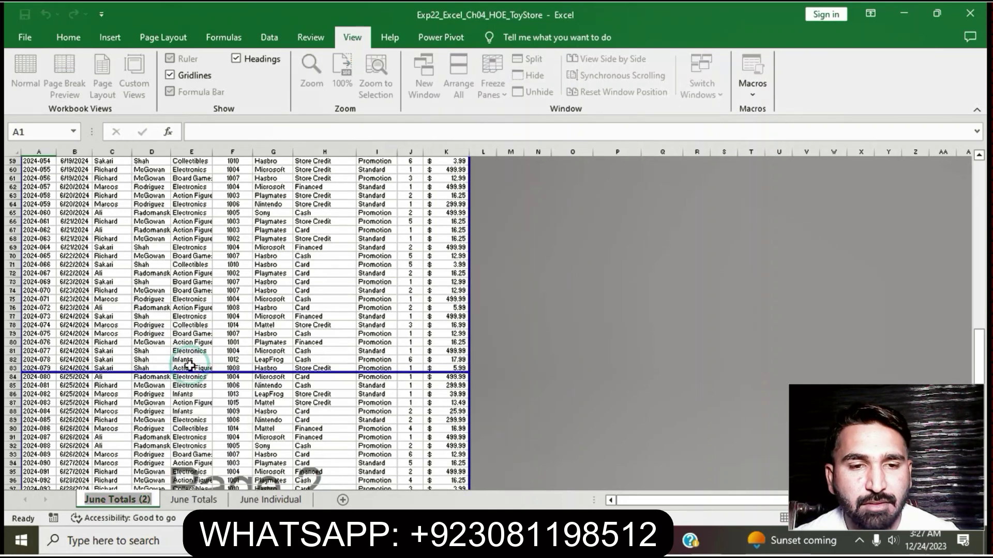
pyautogui.write('June 1st Totals')
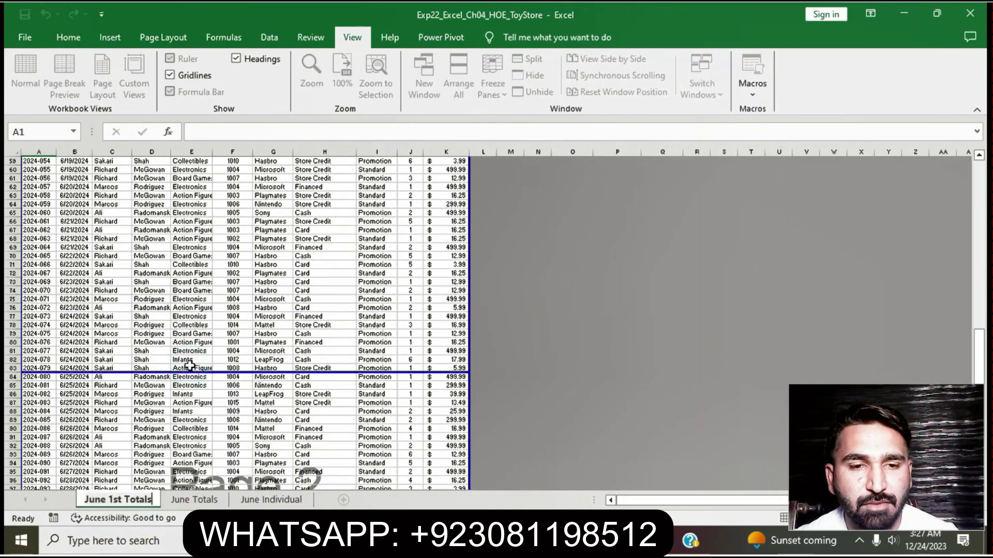
pyautogui.click(412, 411)
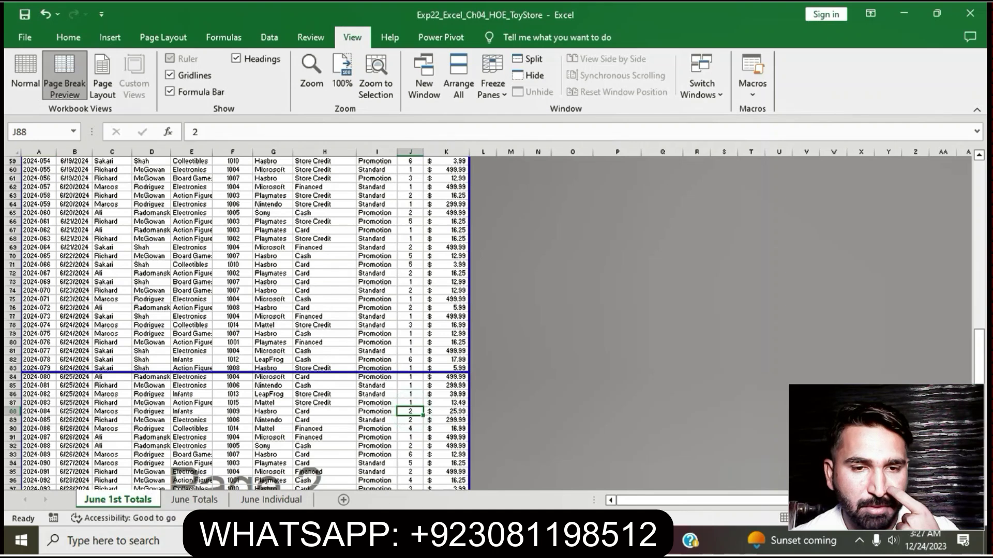
# - Switch to the Word instructions and remove the yellow highlight from step 3
pyautogui.hotkey('alt', 'Tab')
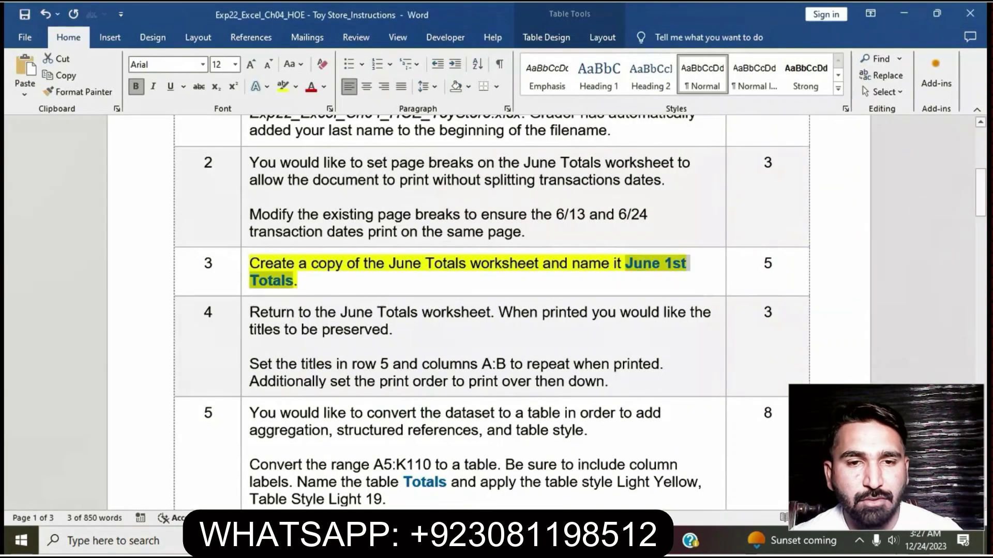
pyautogui.click(466, 283)
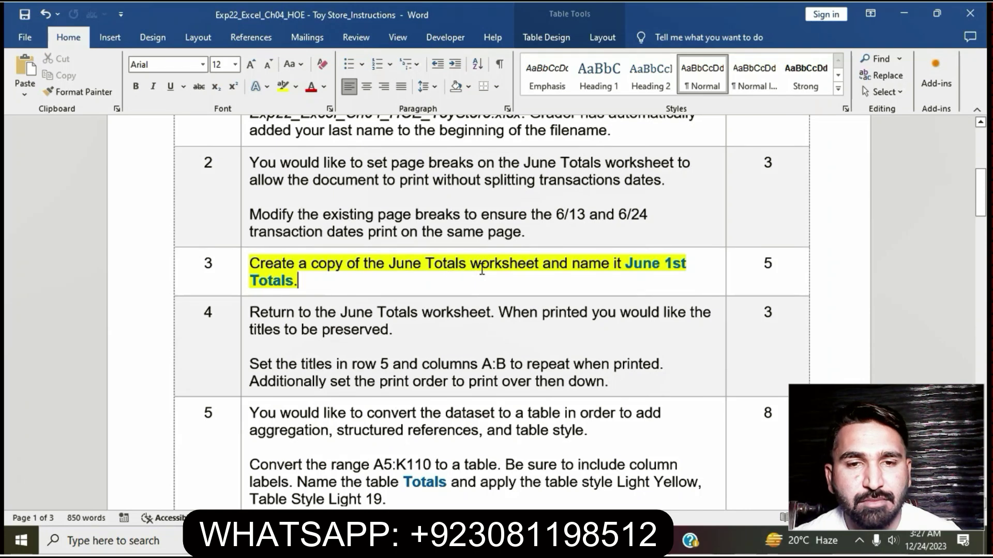
pyautogui.click(243, 267)
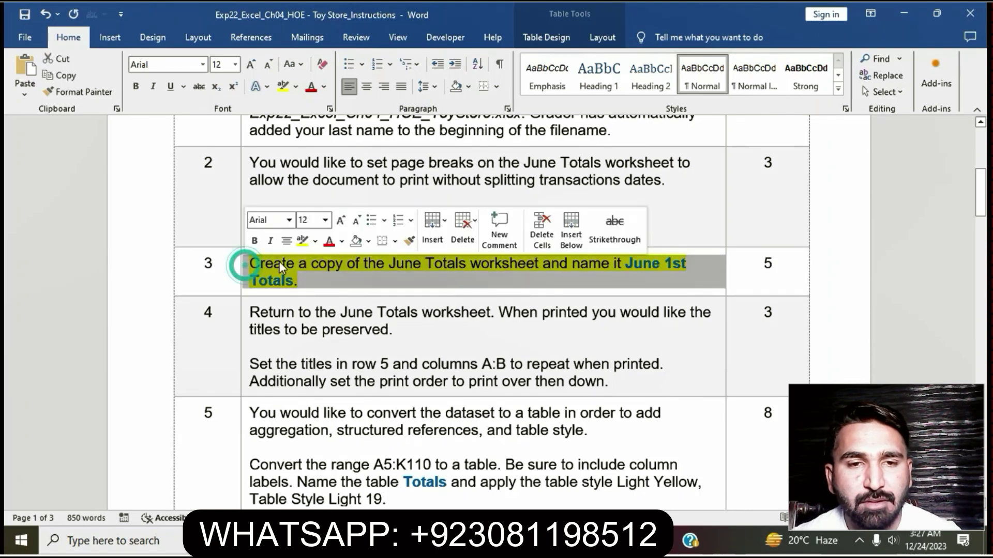
pyautogui.click(302, 242)
pyautogui.click(351, 329)
# - Highlight the step 4 instruction in yellow and select its phrase "Set the titles in row 5" to read it
pyautogui.scroll(-3, 342, 331)
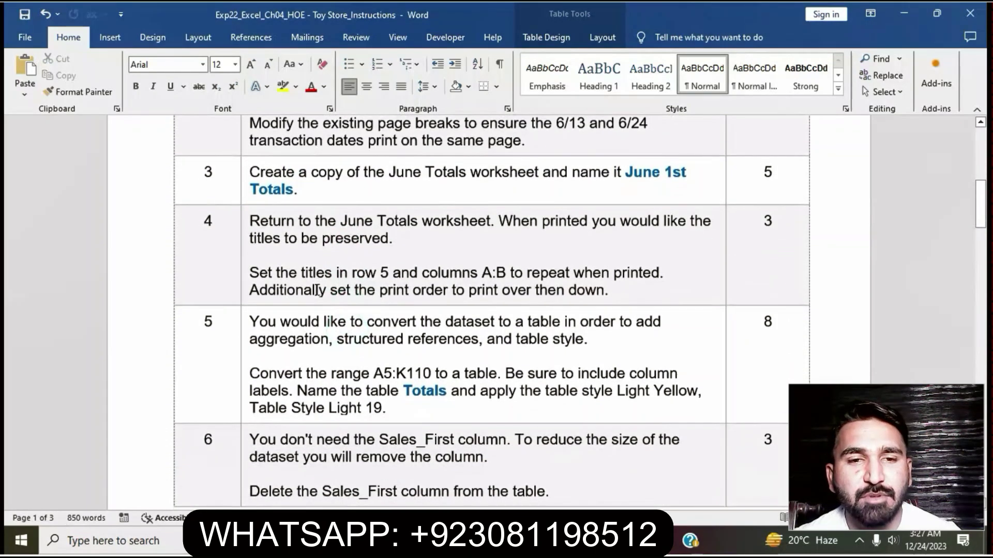
pyautogui.click(245, 226)
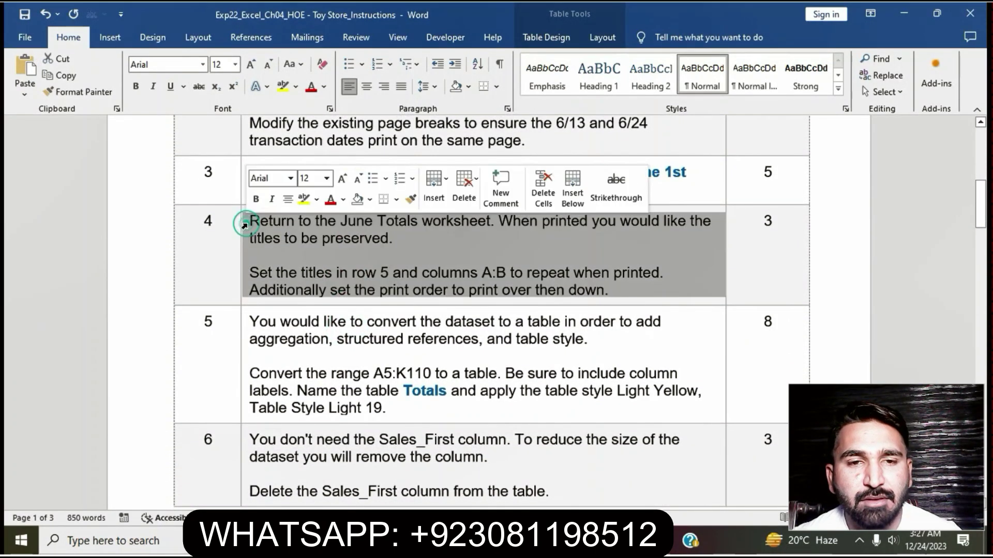
pyautogui.click(304, 202)
pyautogui.click(336, 290)
pyautogui.moveTo(254, 273); pyautogui.dragTo(380, 273)
pyautogui.moveTo(389, 272); pyautogui.dragTo(391, 273)
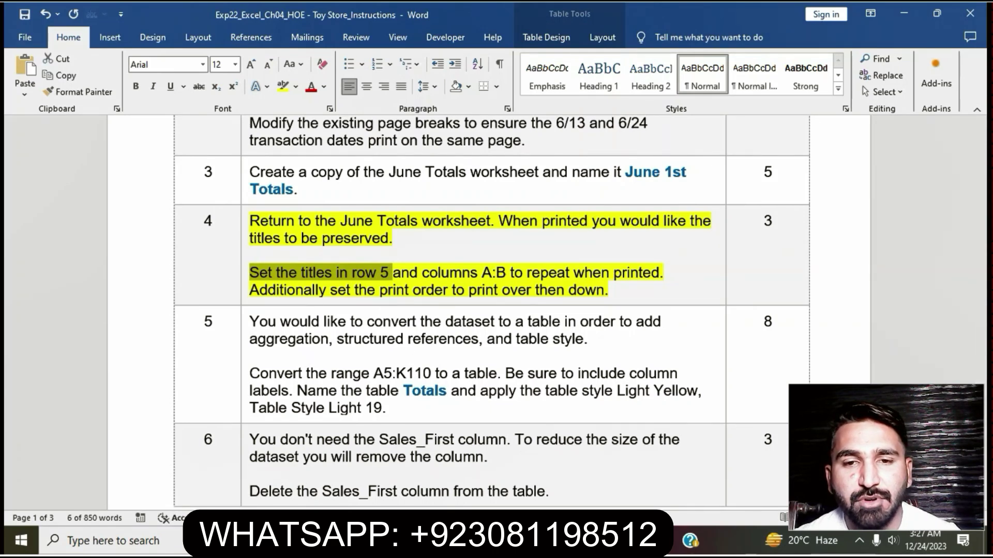
# - Switch to Excel and display the beginning of the June Totals sheet, briefly comparing it with June 1st Totals
pyautogui.hotkey('alt', 'Tab')
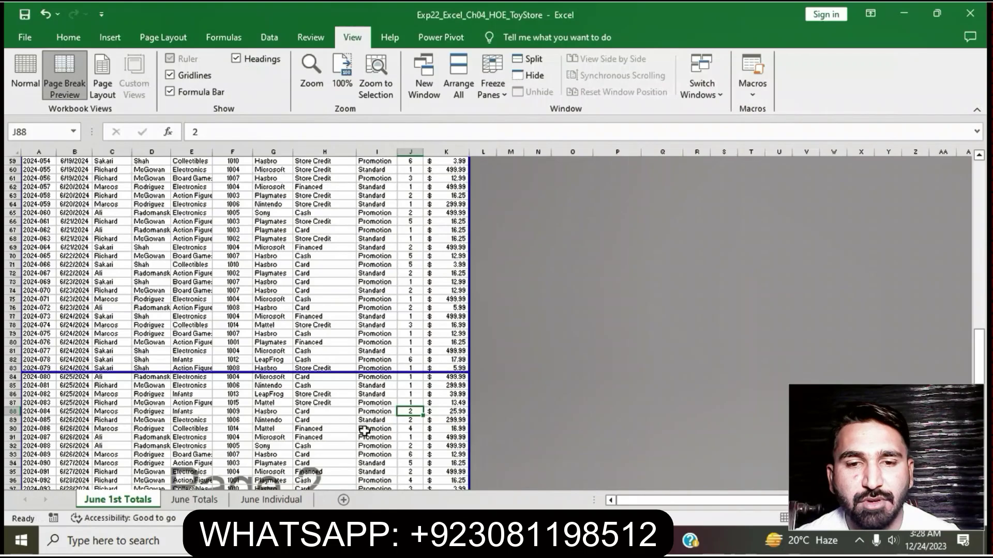
pyautogui.click(204, 500)
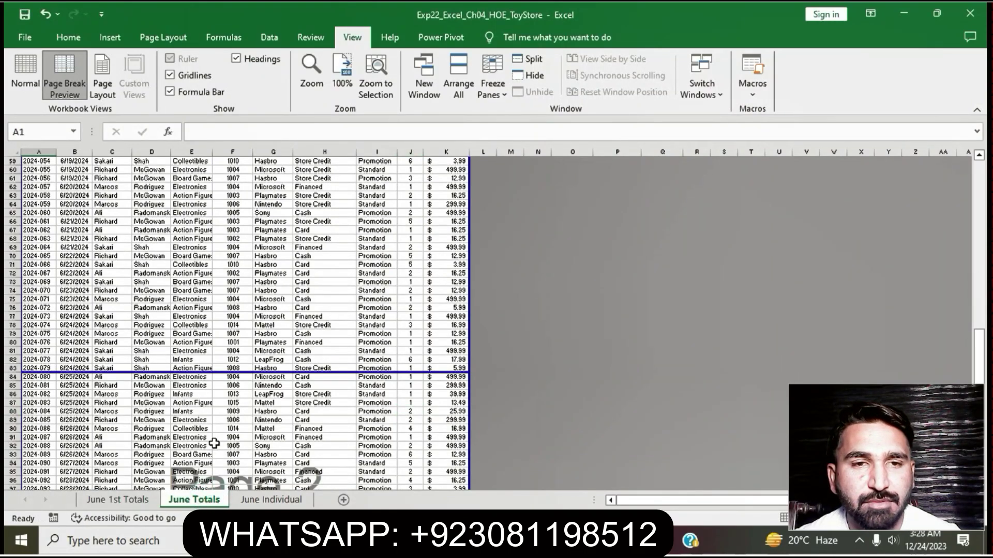
pyautogui.scroll(19, 234, 395)
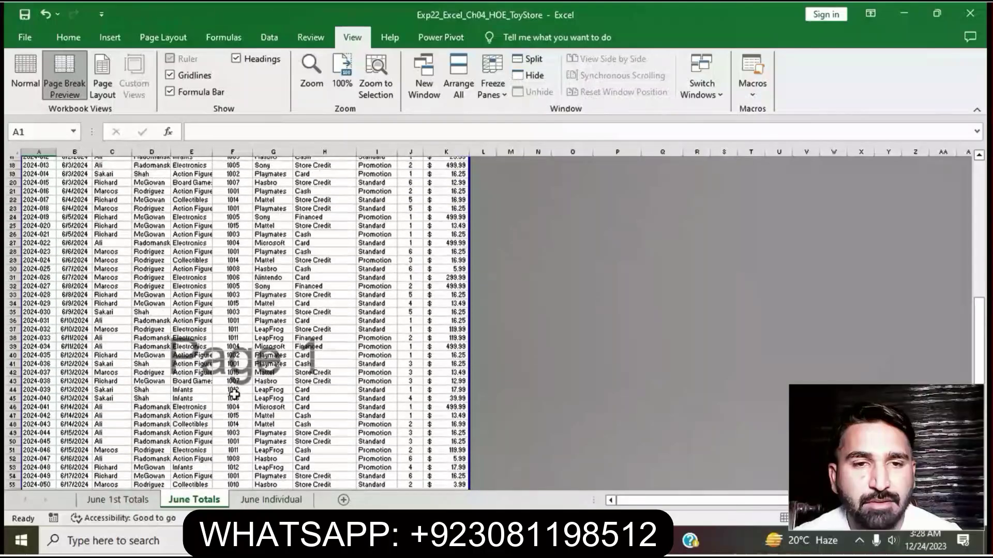
pyautogui.click(115, 501)
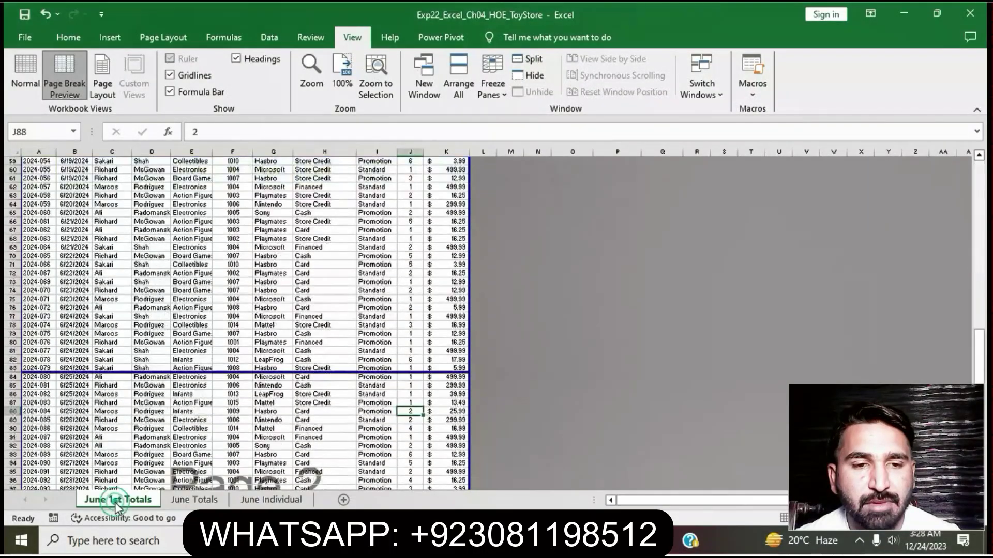
pyautogui.click(185, 501)
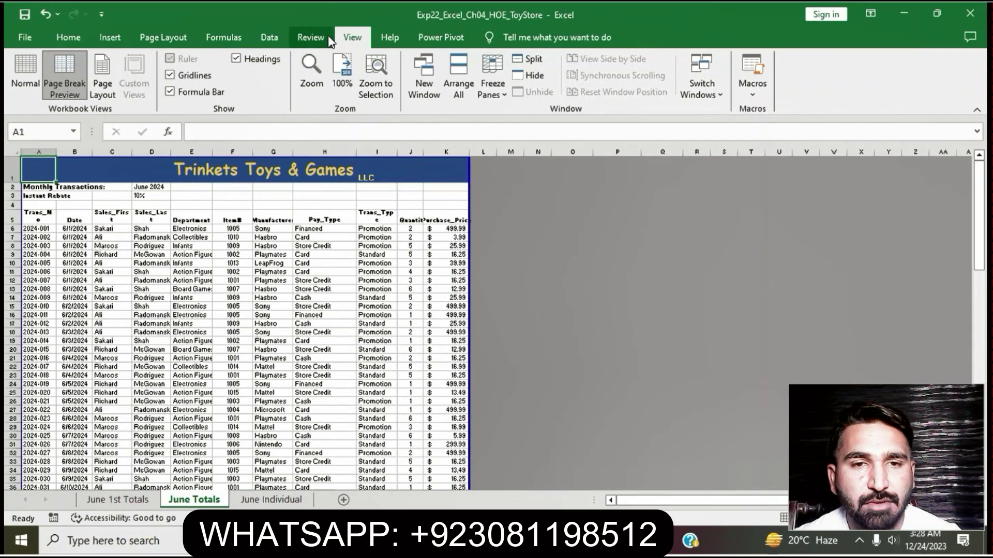
# - In the June Totals page setup, set row 5 to repeat at top and columns A:B to repeat at left
pyautogui.click(192, 39)
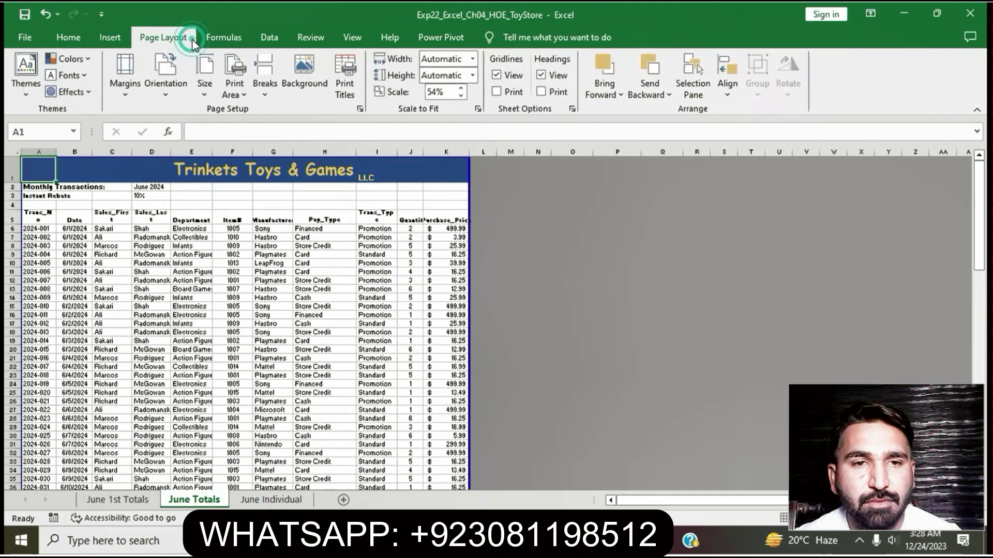
pyautogui.click(360, 108)
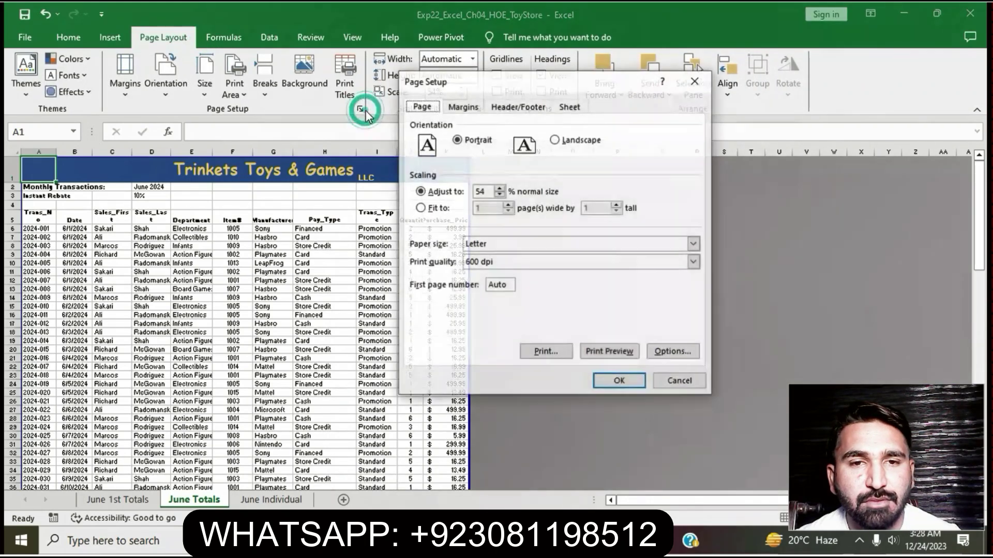
pyautogui.click(565, 108)
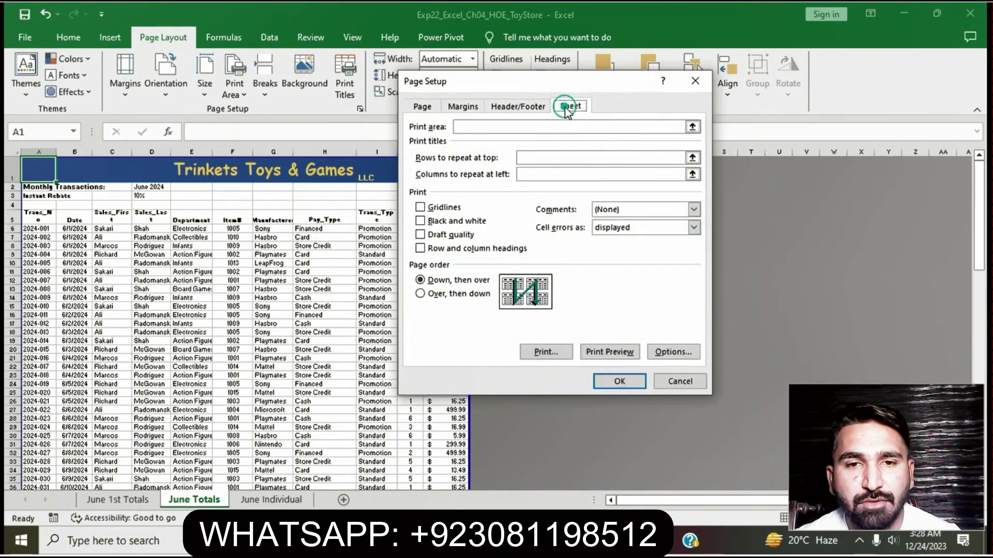
pyautogui.click(539, 160)
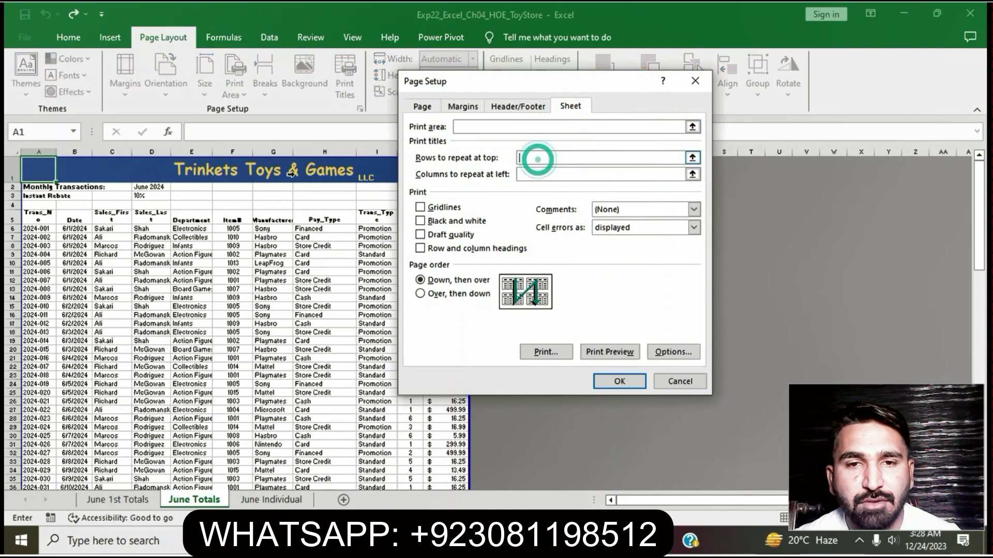
pyautogui.click(12, 217)
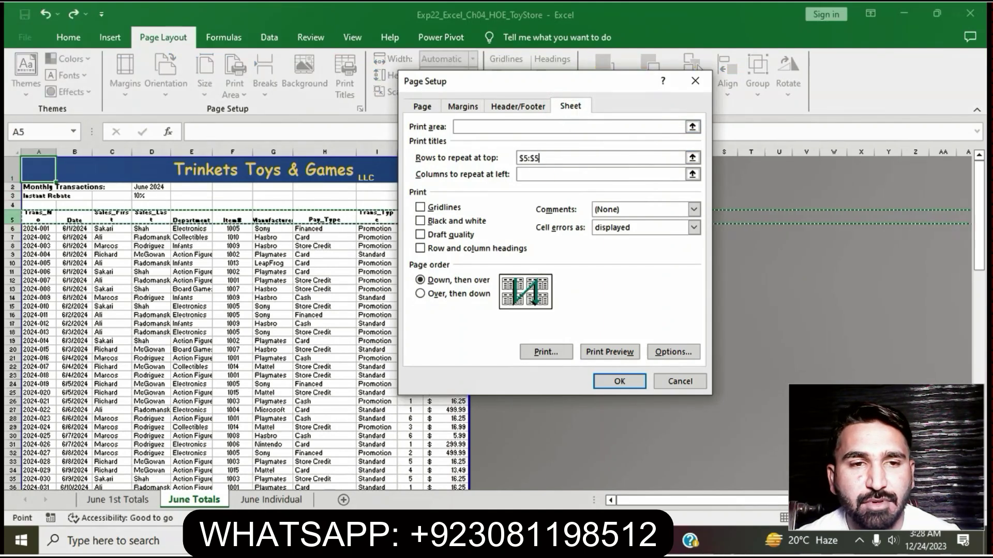
pyautogui.click(525, 173)
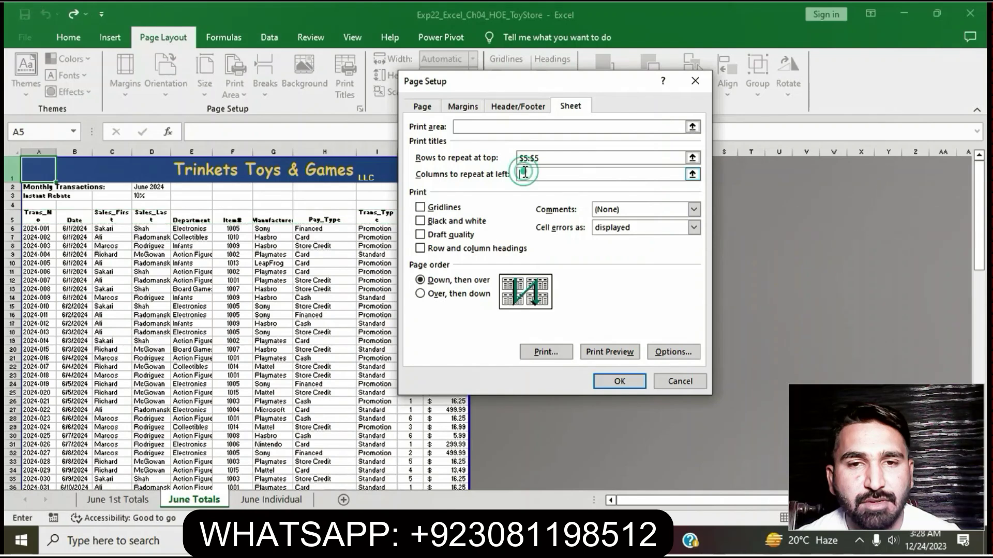
pyautogui.moveTo(48, 151); pyautogui.dragTo(75, 152)
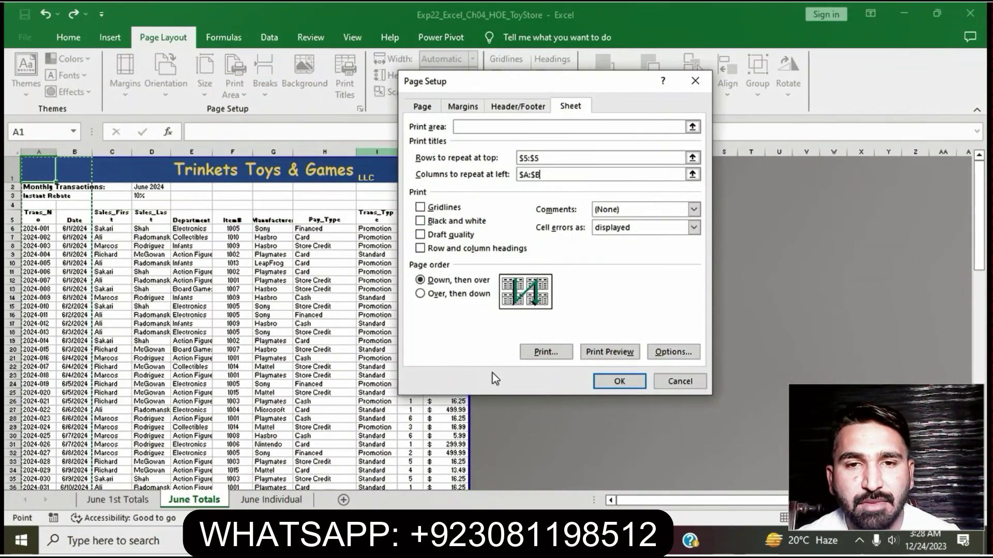
# - Switch to the Word instructions and select the step 4 sentence about the print order to read it
pyautogui.hotkey('alt', 'Tab')
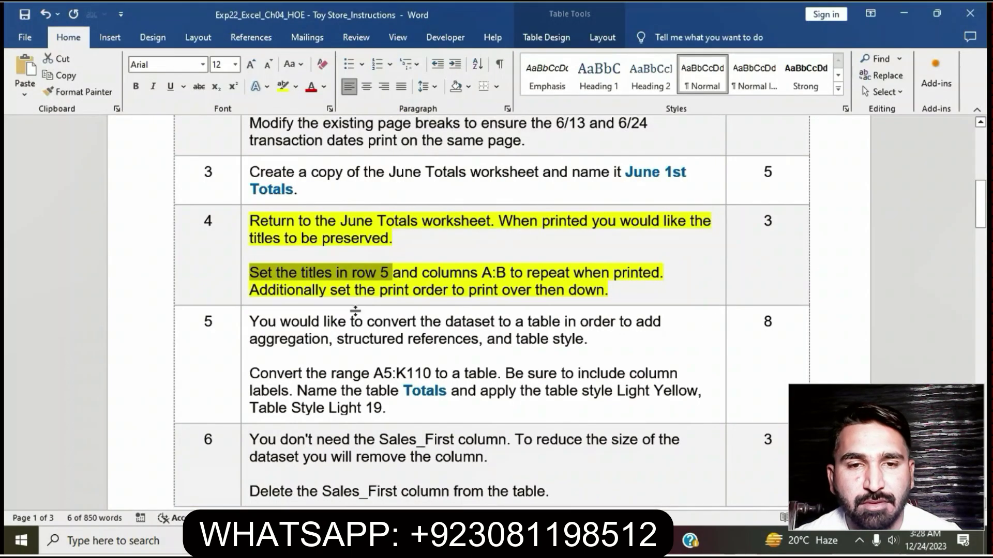
pyautogui.click(523, 304)
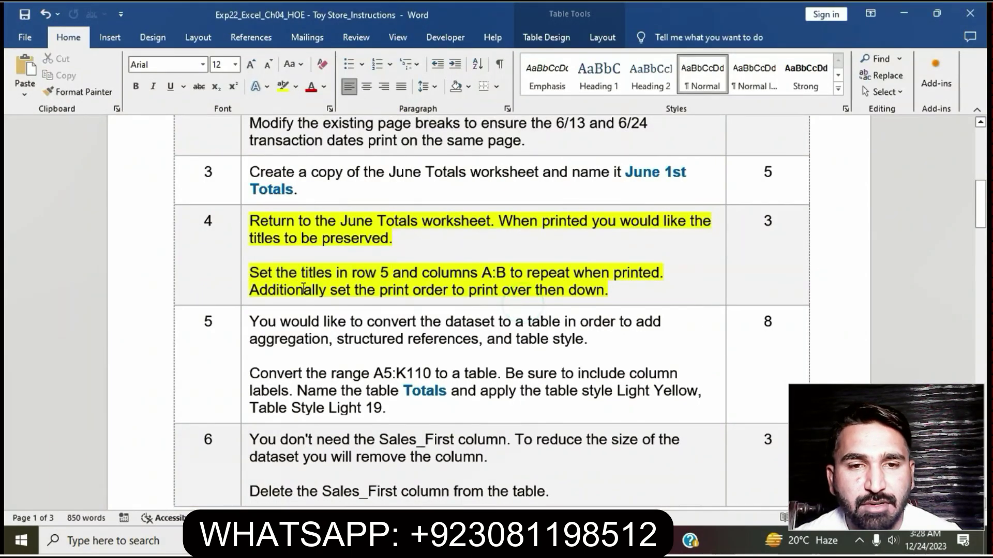
pyautogui.moveTo(251, 291); pyautogui.dragTo(604, 291)
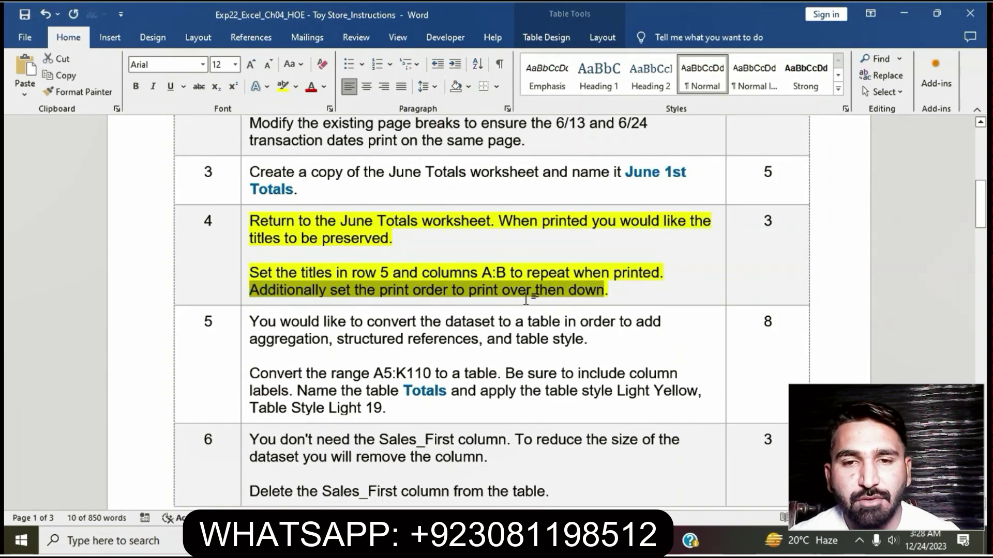
# - Switch to Excel, set the page order to "Over, then down" and apply the page setup
pyautogui.hotkey('alt', 'Tab')
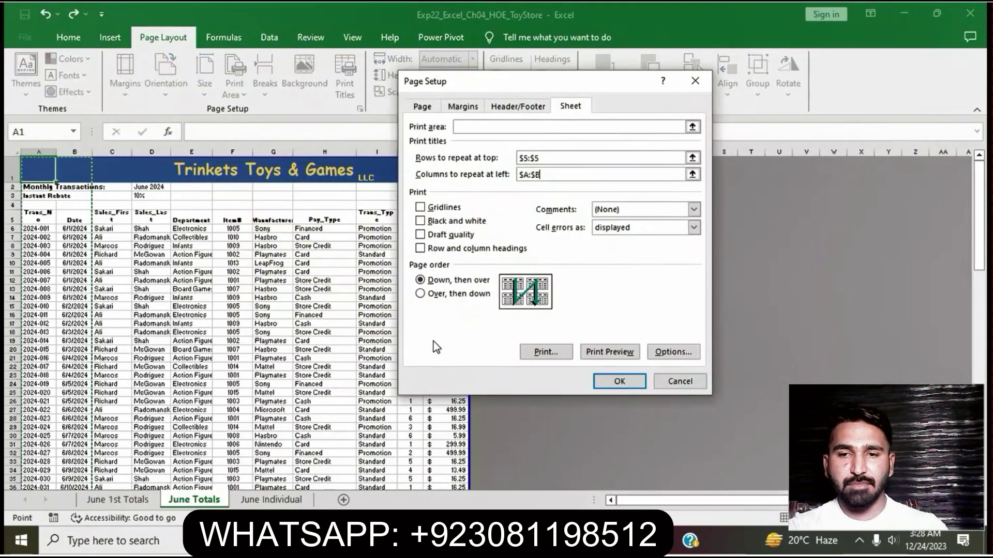
pyautogui.click(421, 294)
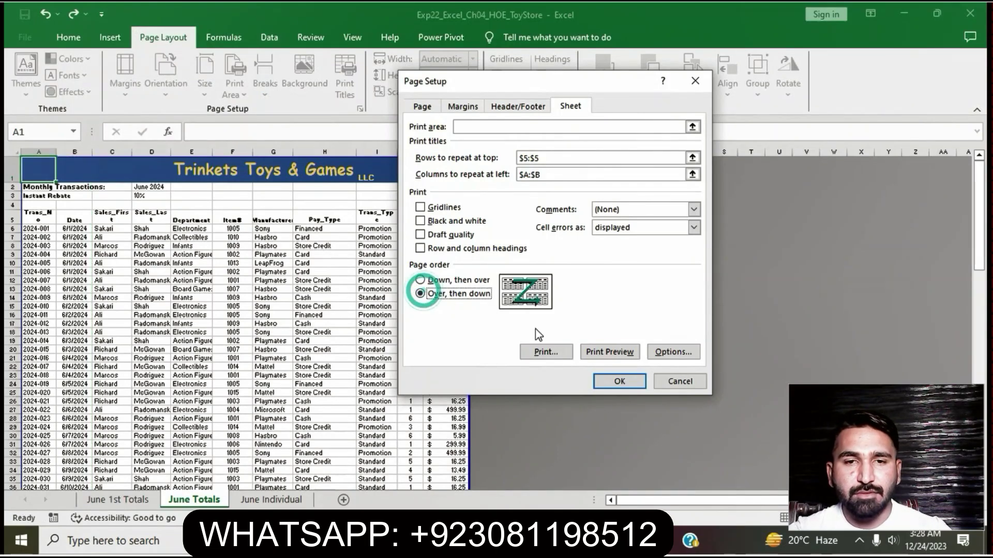
pyautogui.click(621, 382)
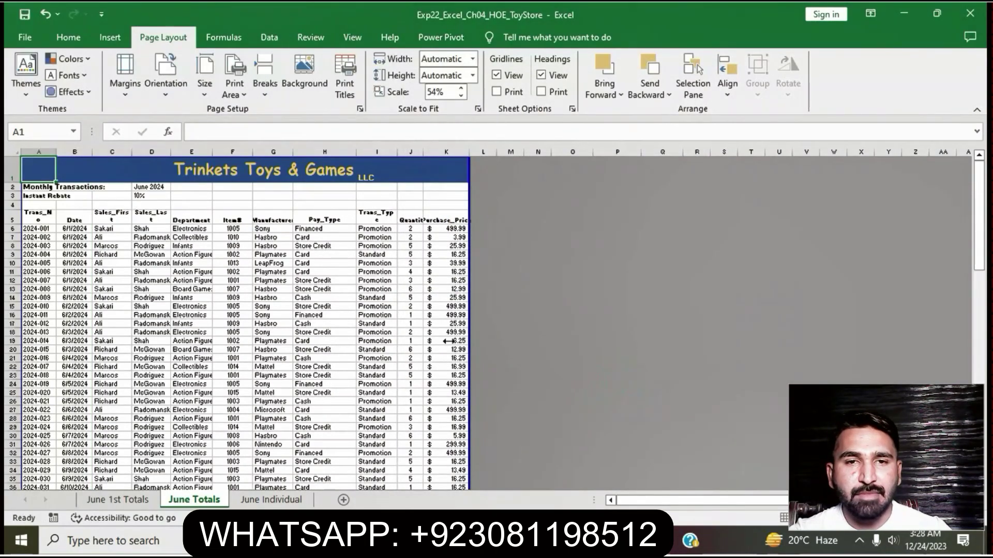
# - Switch to the Word instructions and remove the yellow highlighting from the step 4 cell
pyautogui.hotkey('alt', 'Tab')
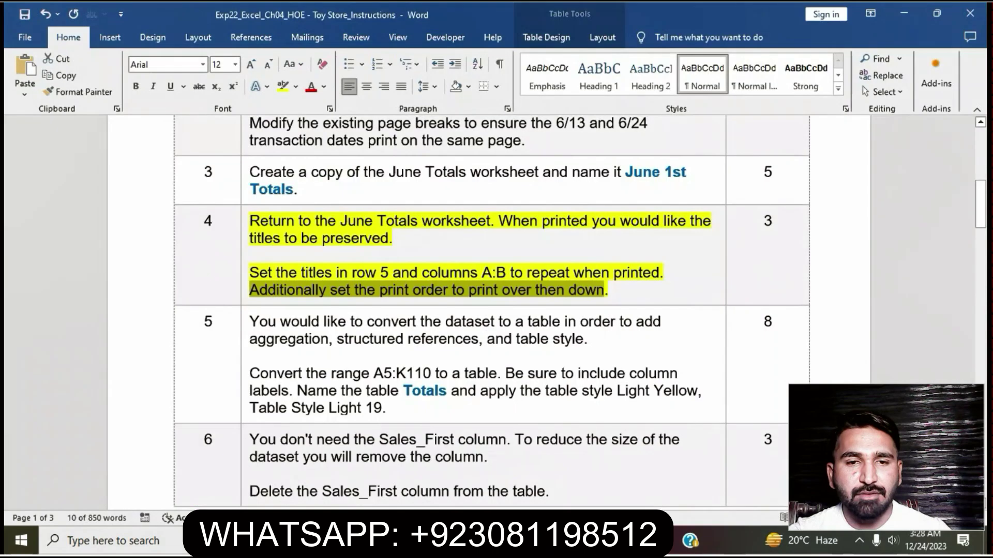
pyautogui.click(436, 263)
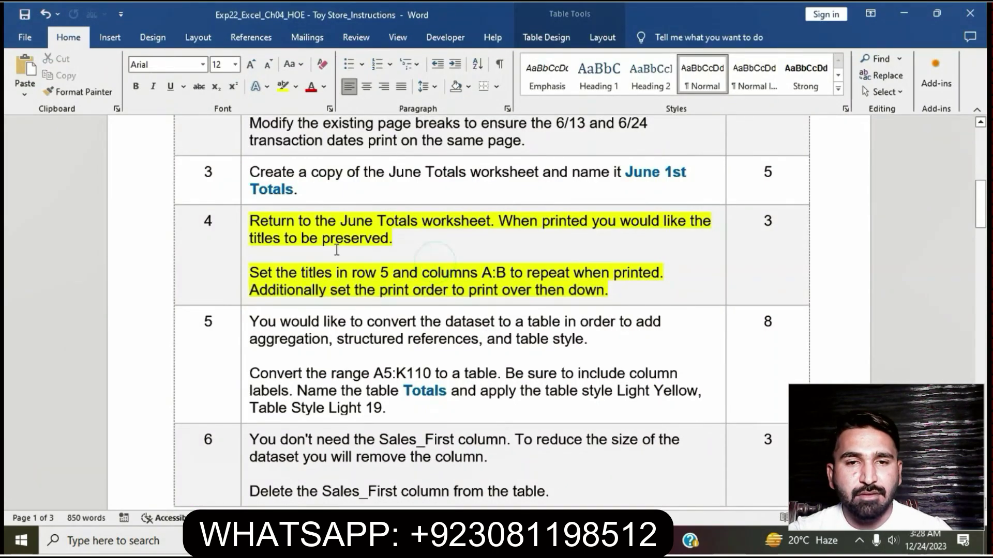
pyautogui.click(243, 223)
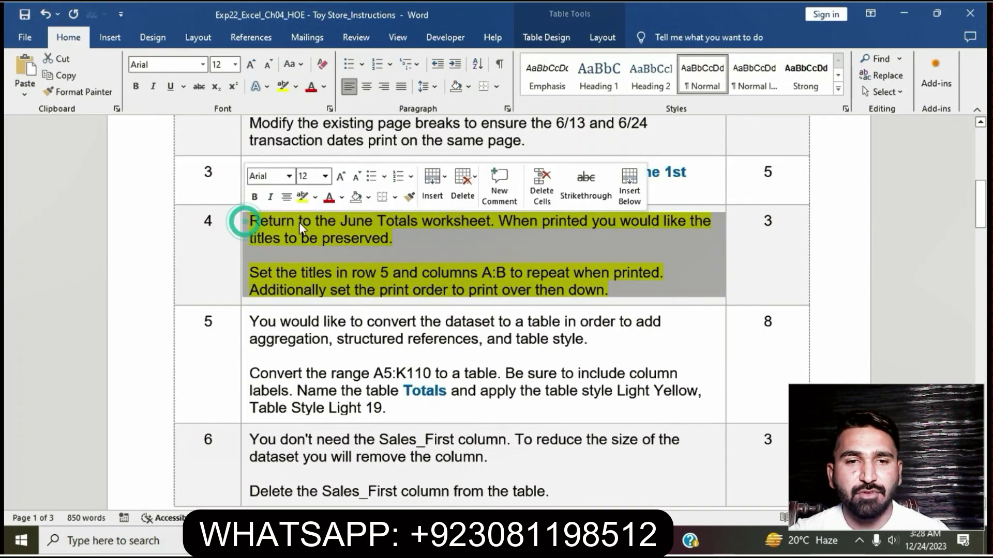
pyautogui.click(304, 201)
pyautogui.click(401, 350)
# - Highlight the step 5 instructions in yellow and select the sentence on converting the range, including its reference A5:K110, to read it
pyautogui.scroll(-1, 403, 350)
pyautogui.scroll(-1, 403, 350)
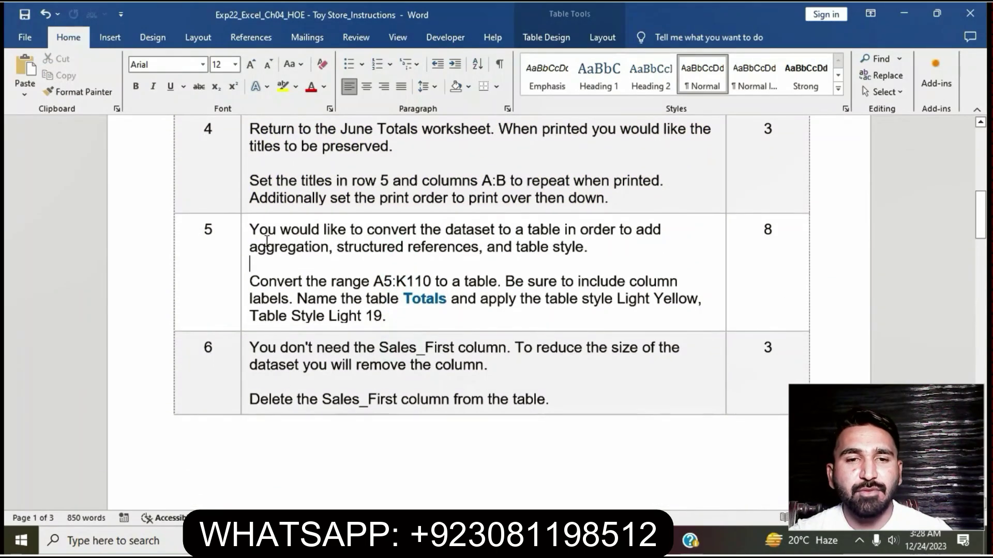
pyautogui.click(242, 236)
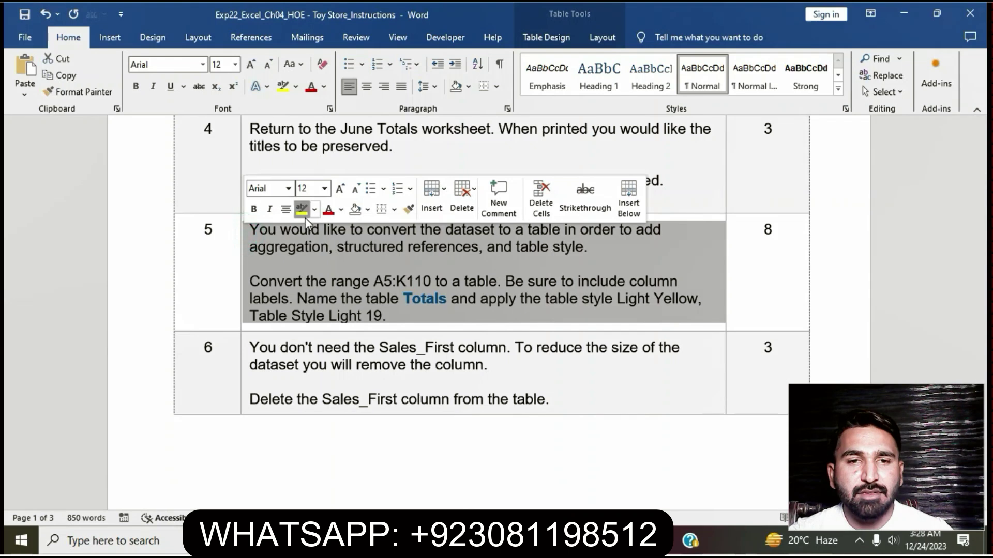
pyautogui.click(303, 210)
pyautogui.click(370, 282)
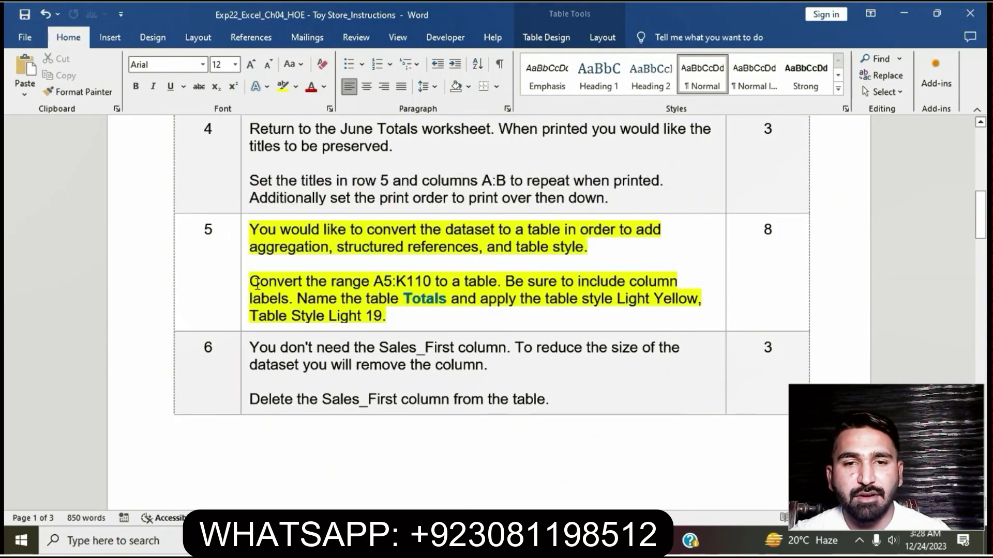
pyautogui.moveTo(253, 282); pyautogui.dragTo(497, 282)
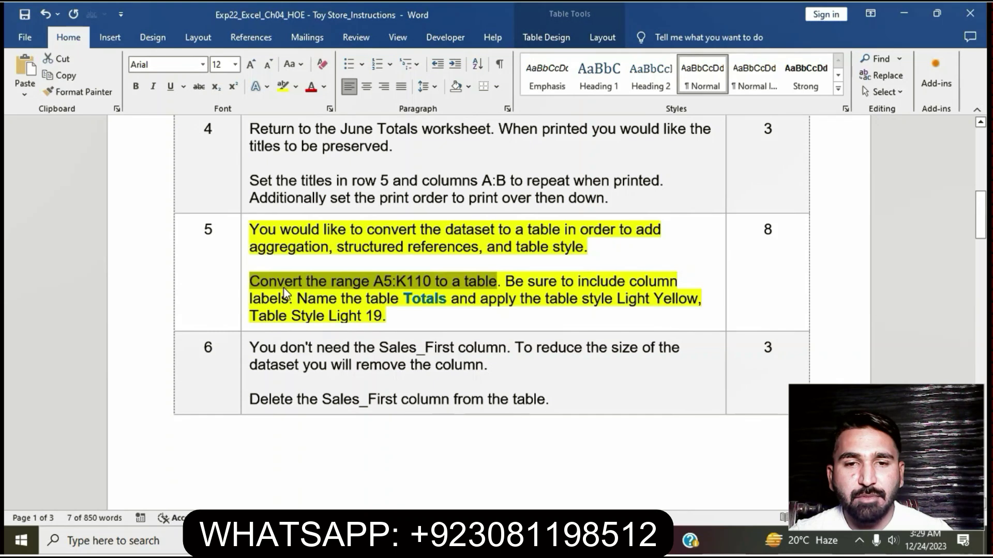
pyautogui.click(411, 288)
pyautogui.moveTo(375, 281); pyautogui.dragTo(433, 284)
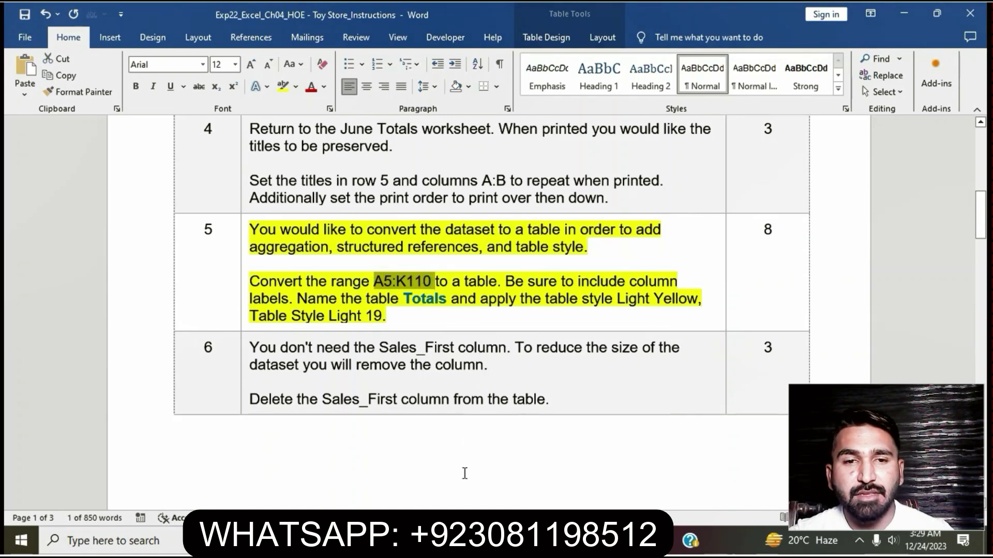
# - Switch to Excel and convert the range A5:K110 on the June Totals sheet to a table with headers
pyautogui.click(477, 540)
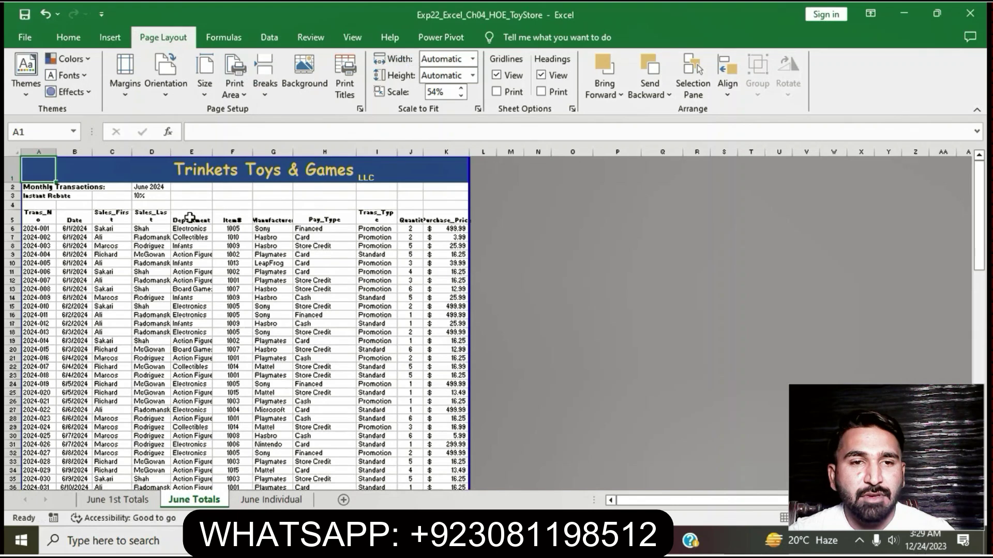
pyautogui.click(51, 132)
pyautogui.write('A5:K110')
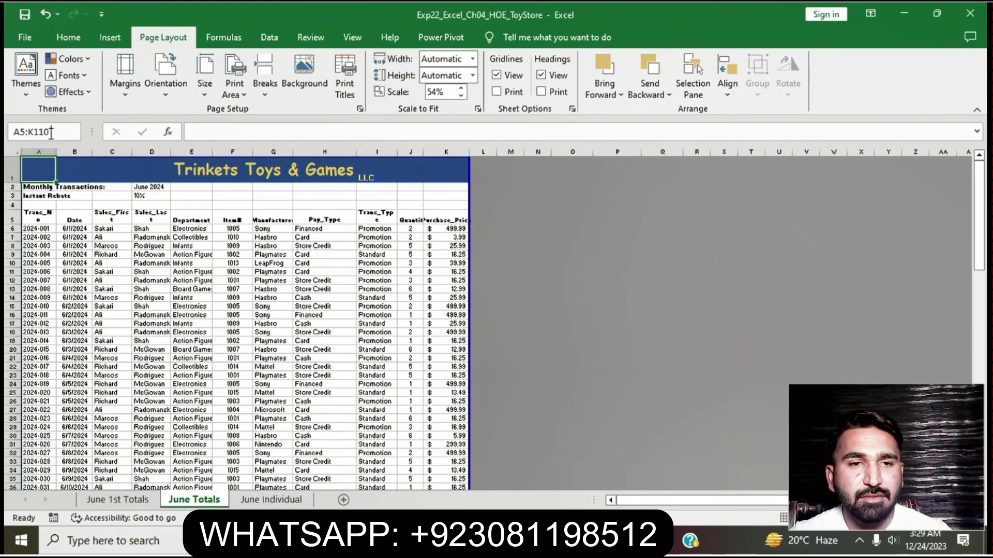
pyautogui.press('Return')
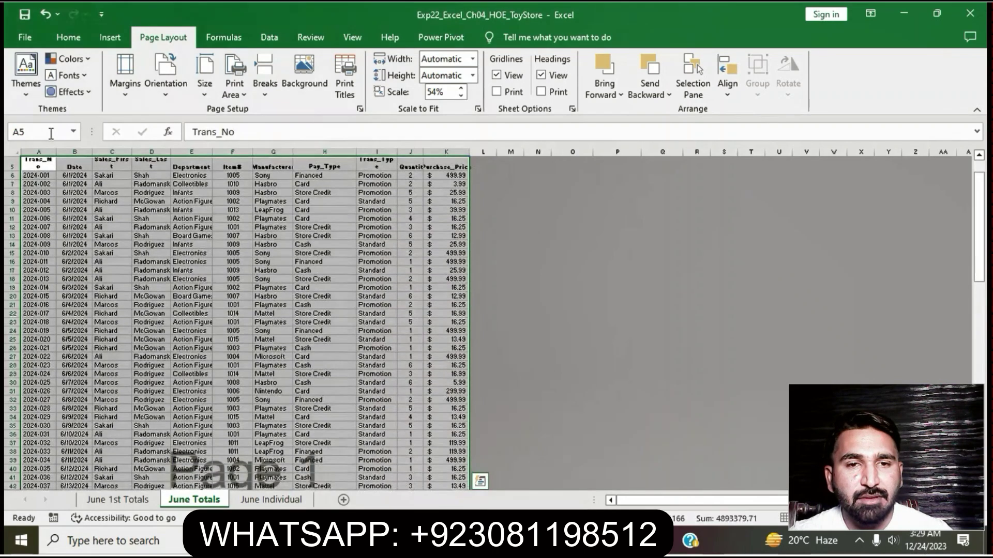
pyautogui.click(110, 39)
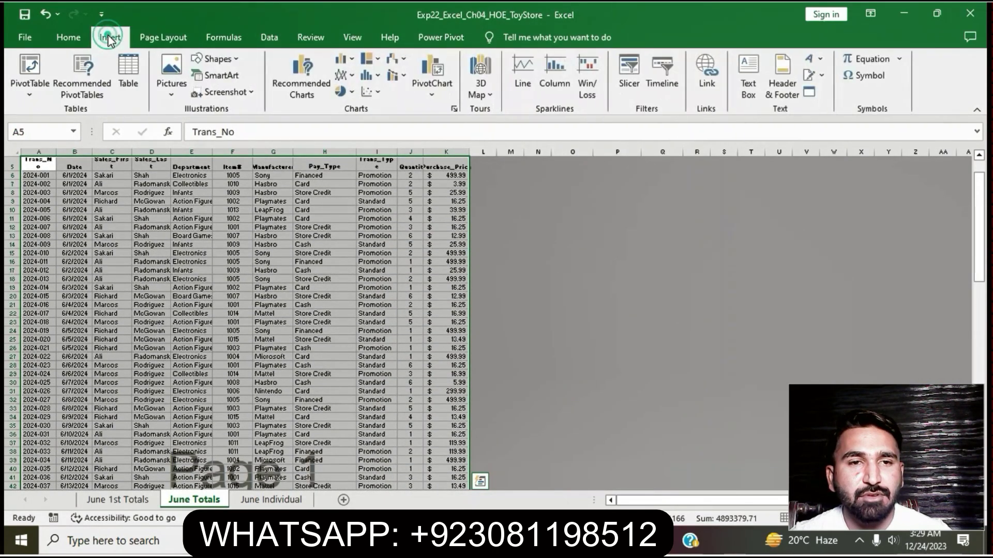
pyautogui.click(130, 66)
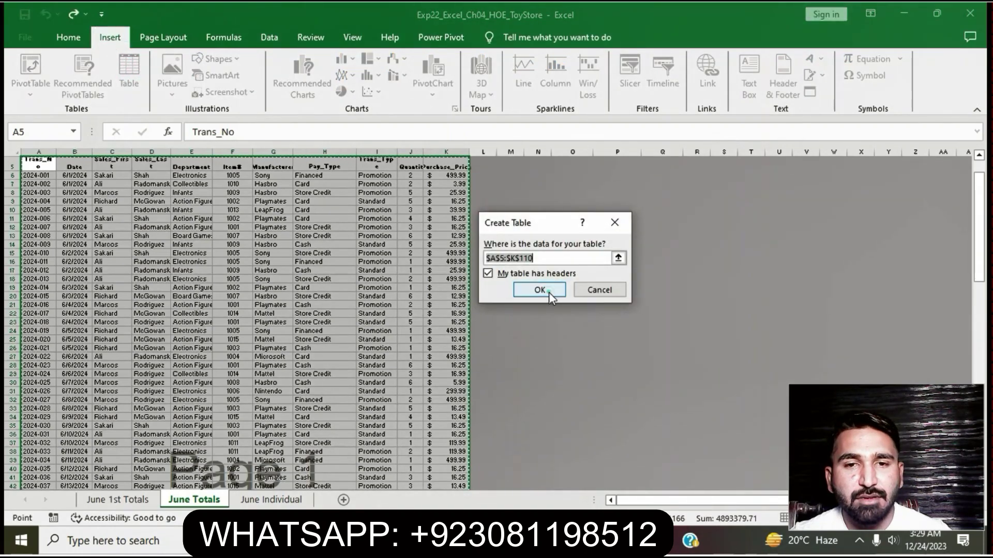
pyautogui.click(549, 293)
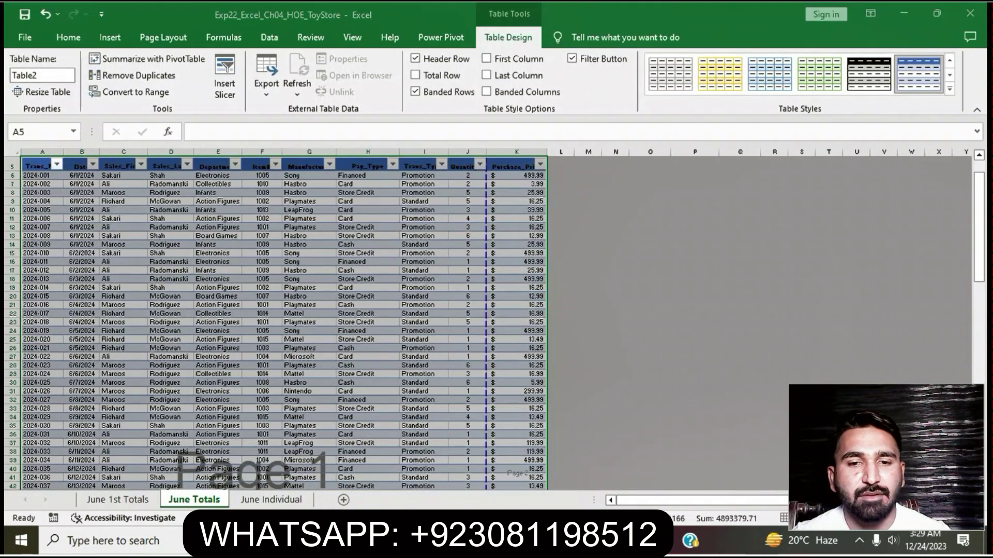
# - Copy the table name from the step 5 instructions in Word and name the new Excel table Totals
pyautogui.hotkey('alt', 'Tab')
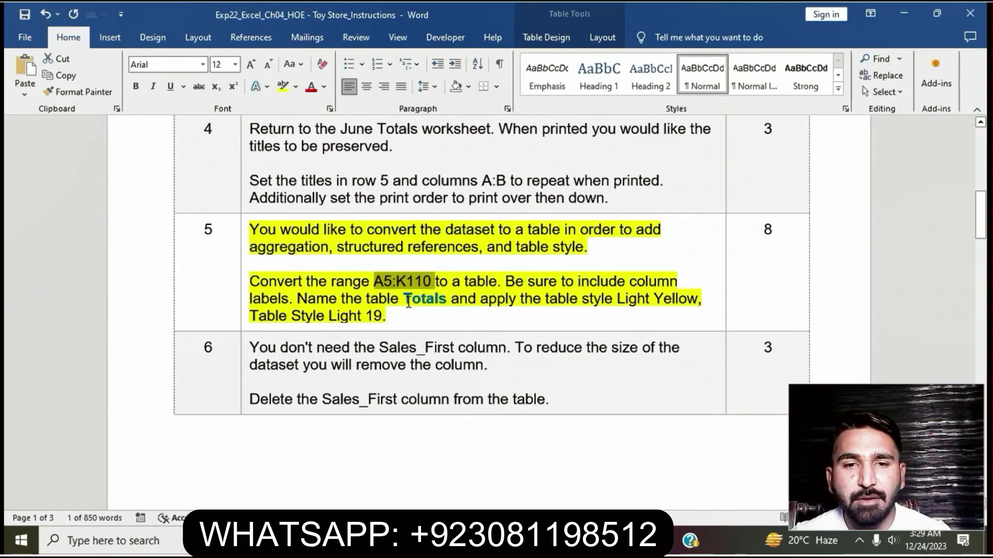
pyautogui.moveTo(409, 304); pyautogui.dragTo(447, 305)
pyautogui.hotkey('ctrl', 'c')
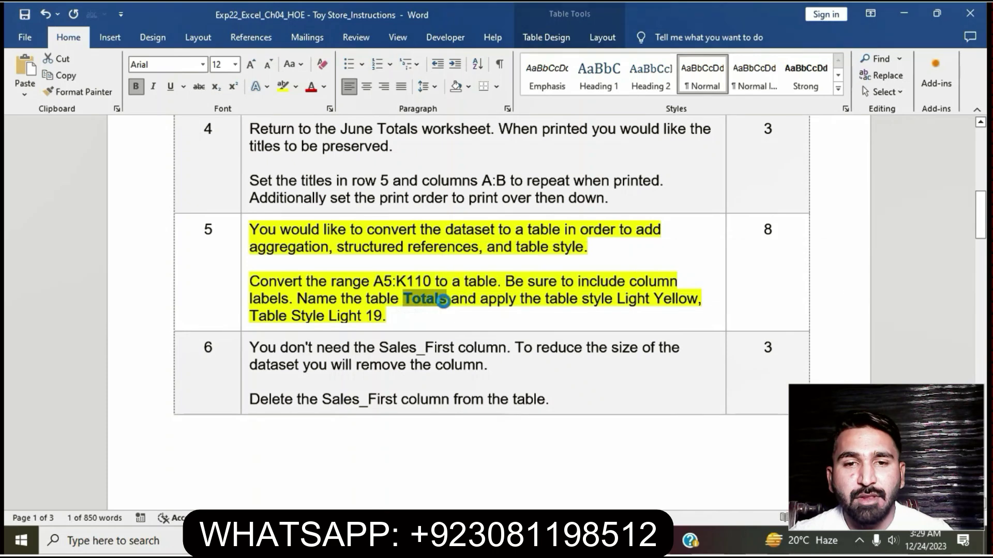
pyautogui.hotkey('alt', 'Tab')
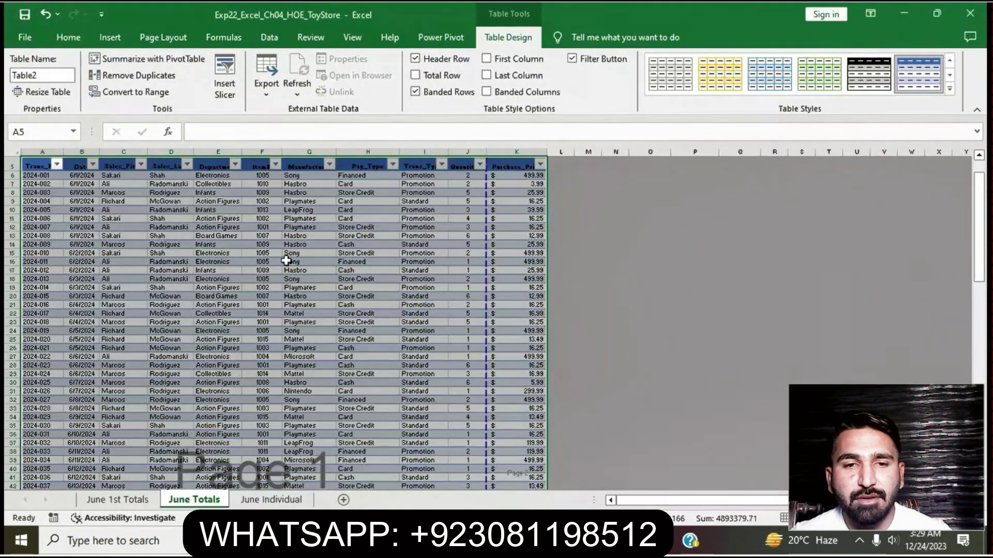
pyautogui.click(66, 75)
pyautogui.hotkey('ctrl', 'v')
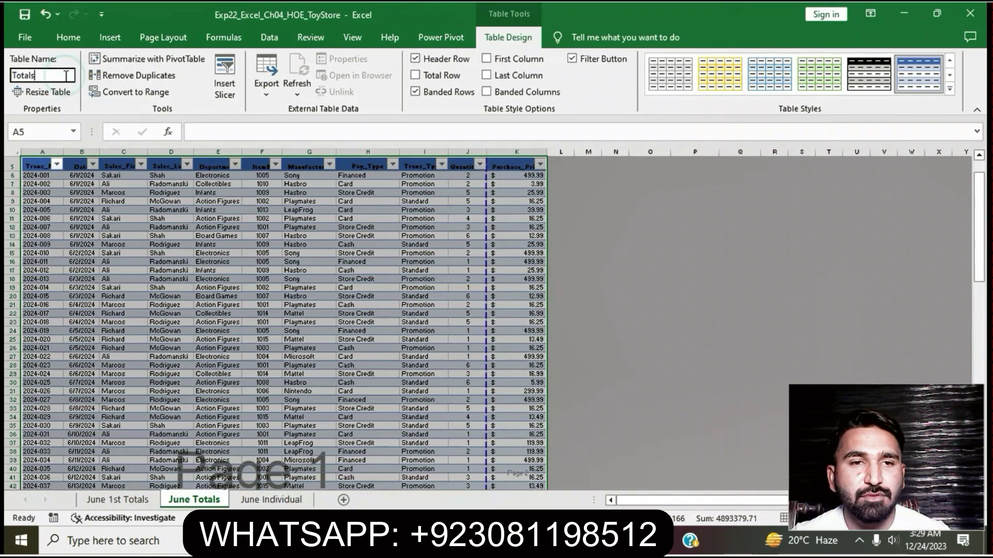
pyautogui.press('Return')
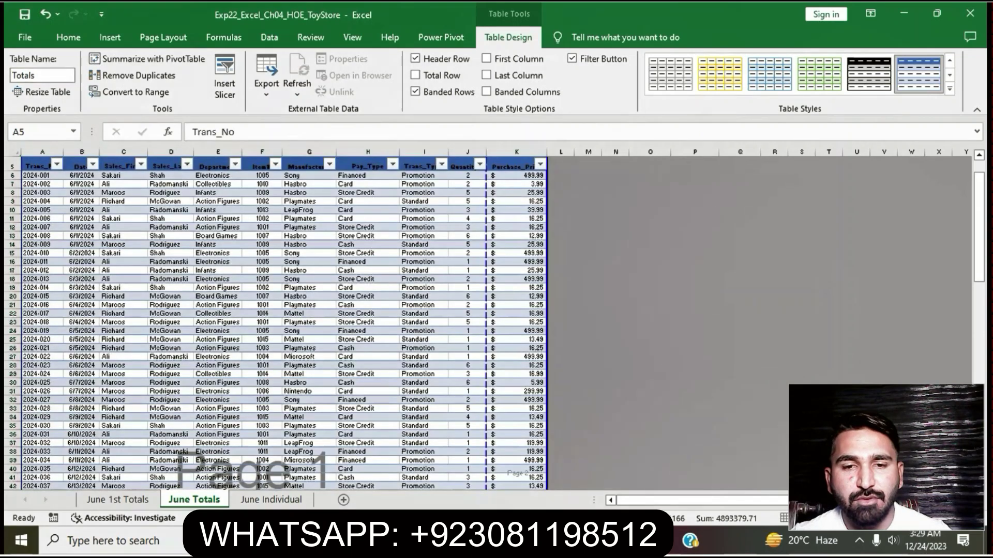
# - Read the table style requirement in Word and apply Light Yellow, Table Style Light 19 to the Totals table in Excel
pyautogui.hotkey('alt', 'Tab')
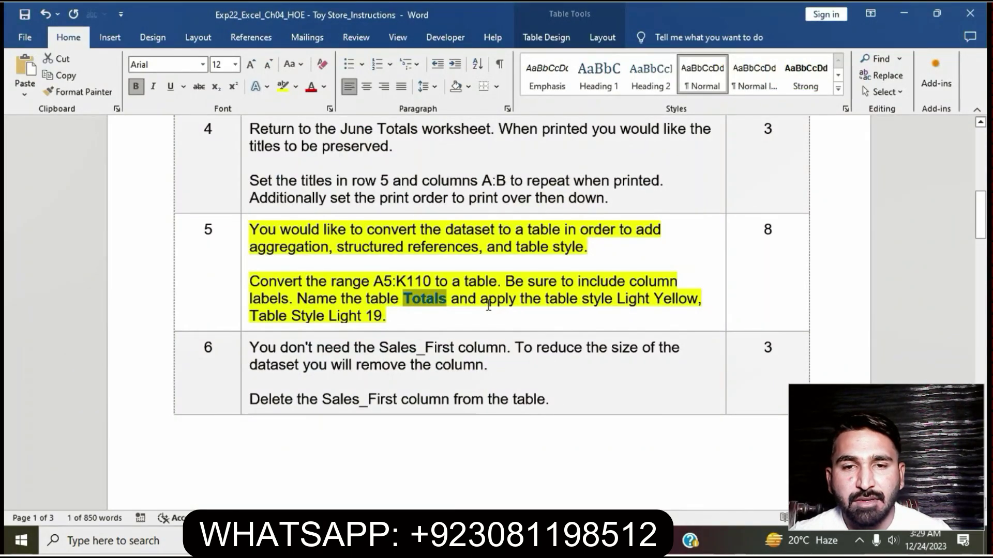
pyautogui.moveTo(481, 304); pyautogui.dragTo(509, 312)
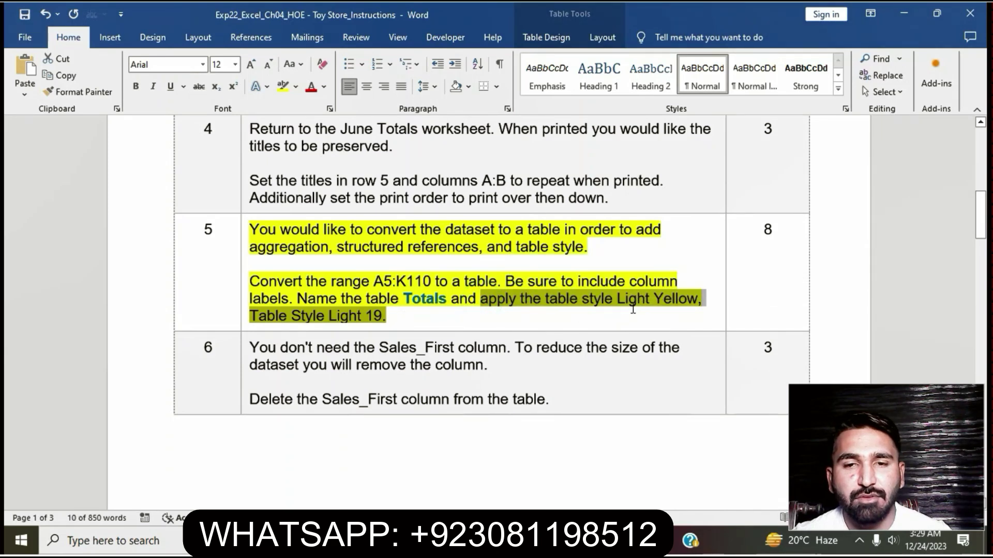
pyautogui.click(563, 541)
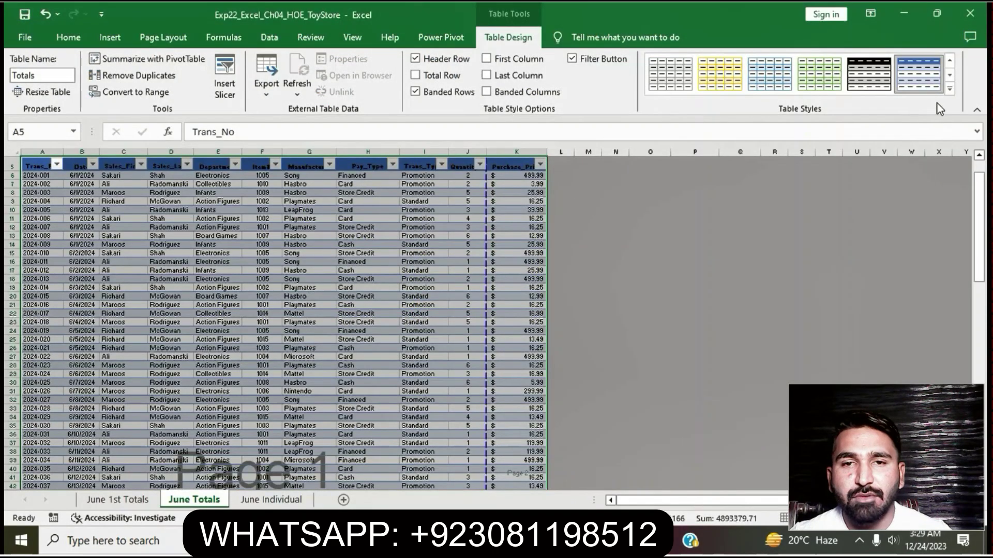
pyautogui.click(949, 91)
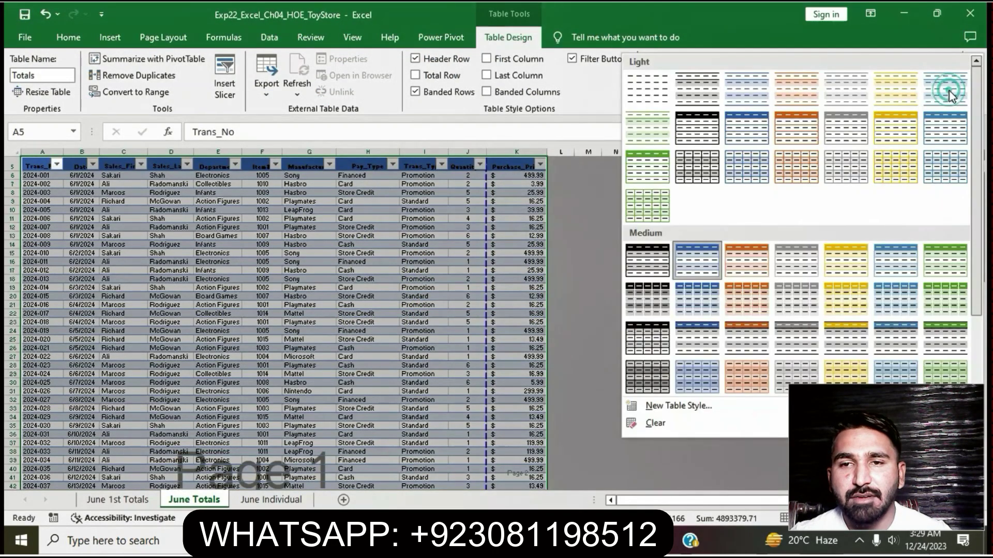
pyautogui.click(884, 175)
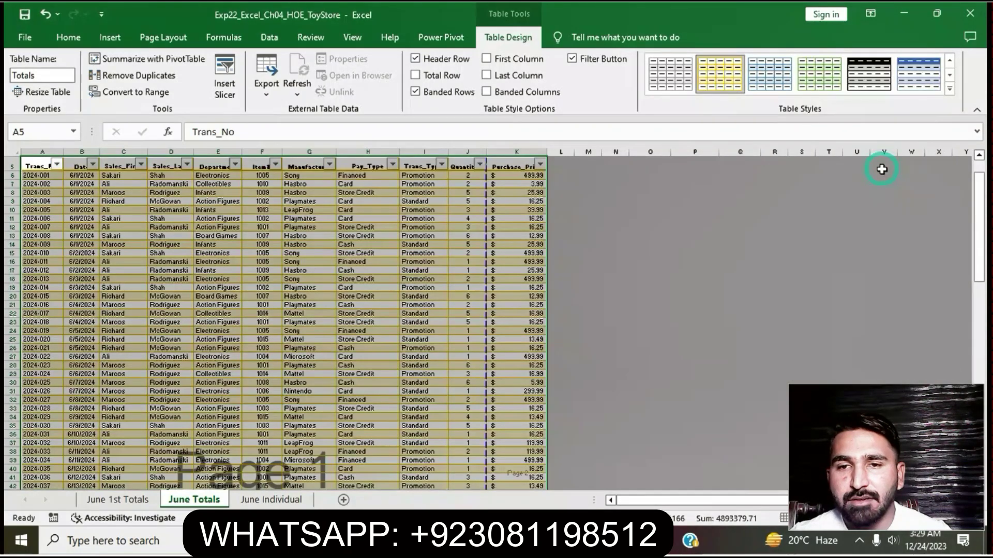
pyautogui.click(703, 312)
pyautogui.scroll(2, 479, 325)
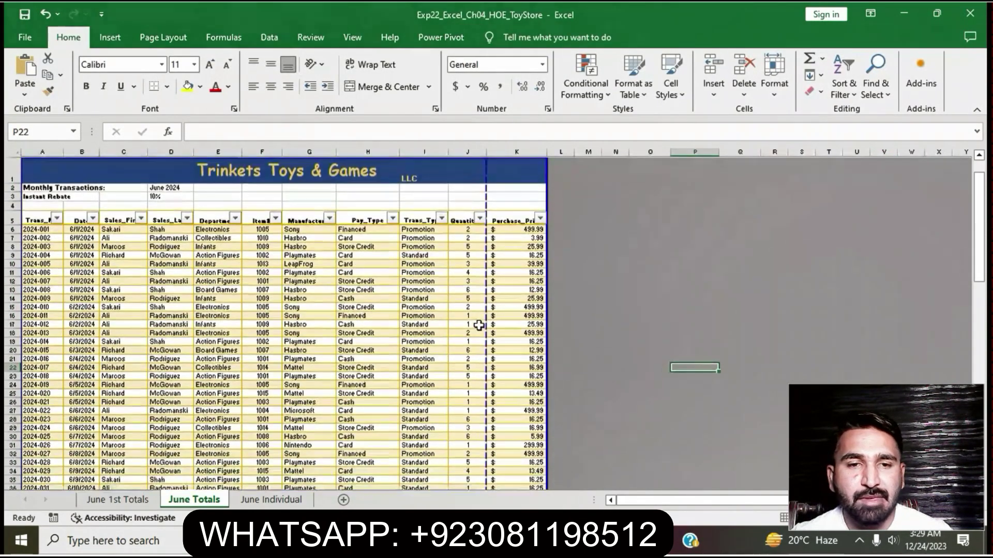
# - Switch to the Word instructions and remove the yellow highlighting from the step 5 cell
pyautogui.hotkey('alt', 'Tab')
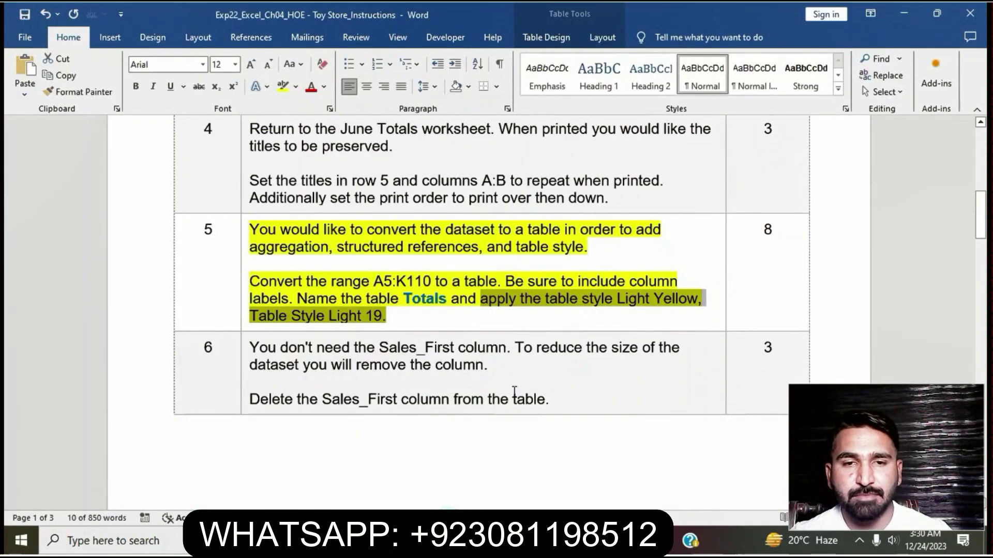
pyautogui.click(529, 306)
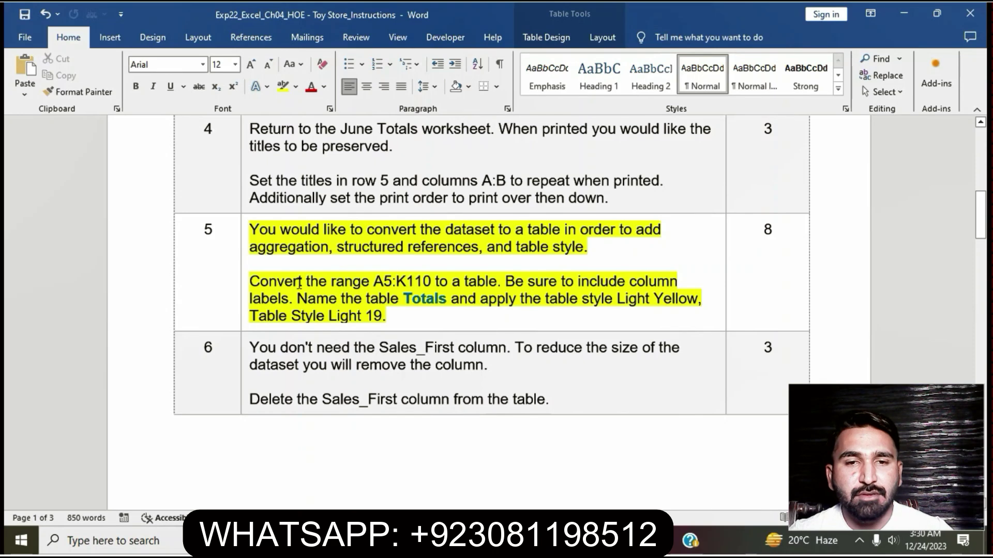
pyautogui.click(243, 232)
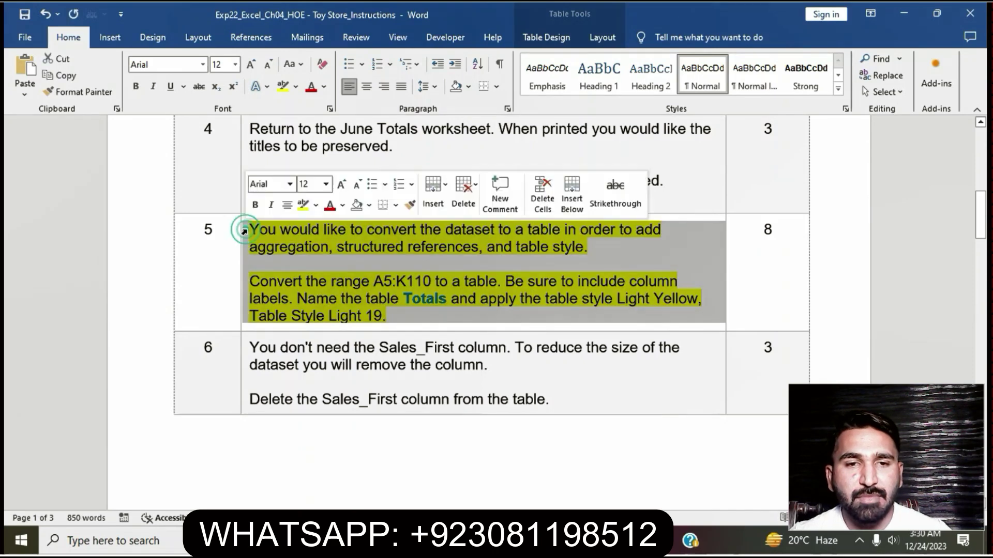
pyautogui.click(304, 211)
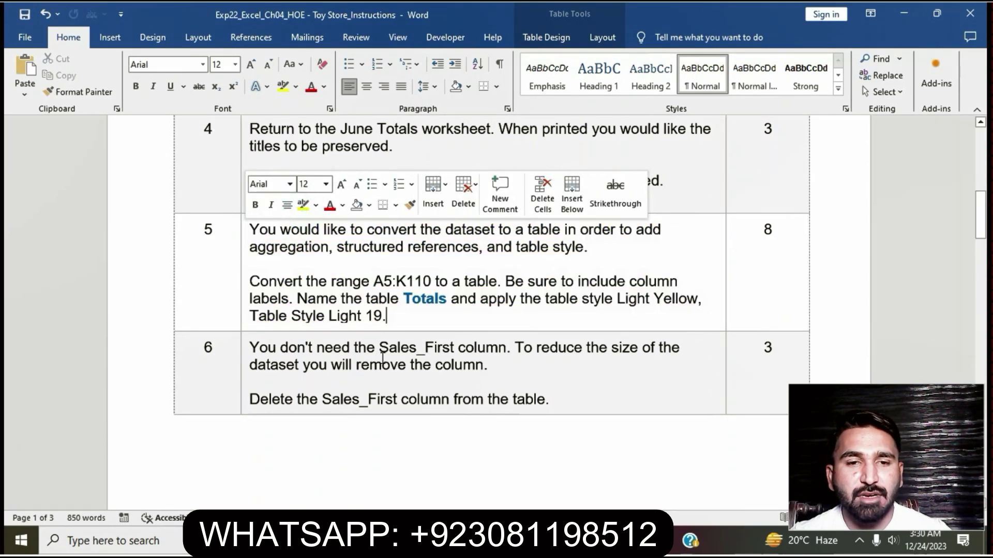
# - Highlight the step 6 instructions in yellow and select the sentence about deleting the Sales_First column to read it
pyautogui.scroll(-2, 382, 357)
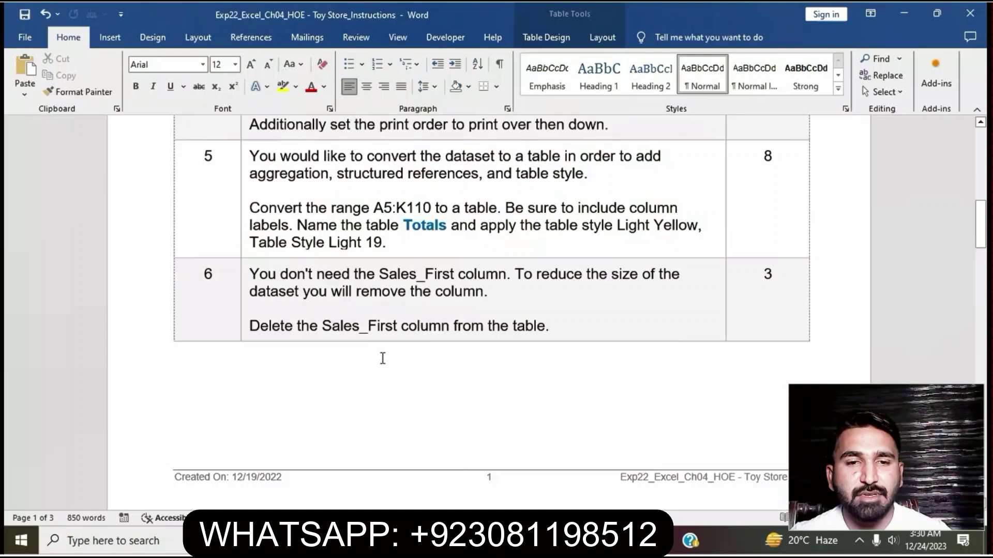
pyautogui.click(247, 276)
pyautogui.click(311, 254)
pyautogui.click(333, 300)
pyautogui.moveTo(255, 326); pyautogui.dragTo(550, 324)
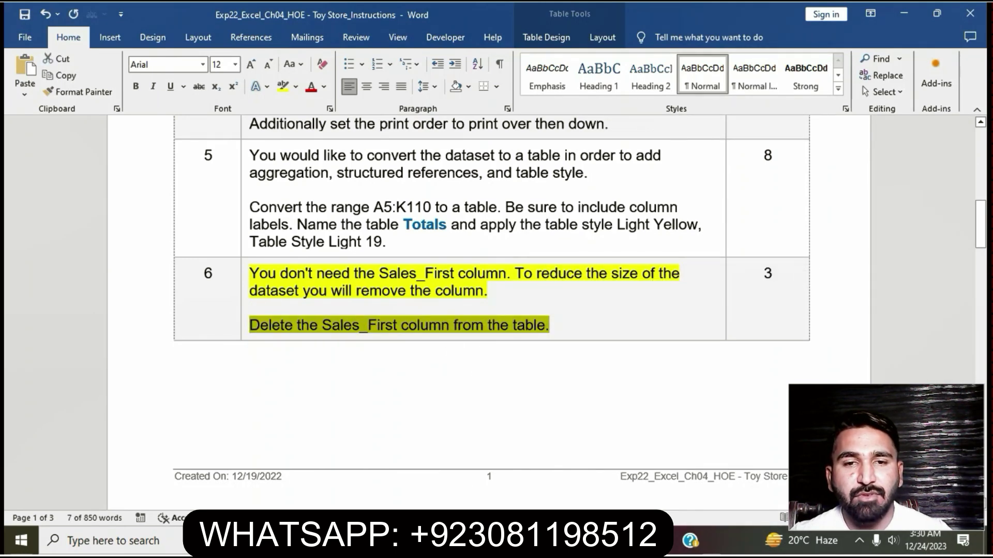
# - Switch to Excel and delete column C, Sales_First, from the June Totals sheet
pyautogui.hotkey('alt', 'Tab')
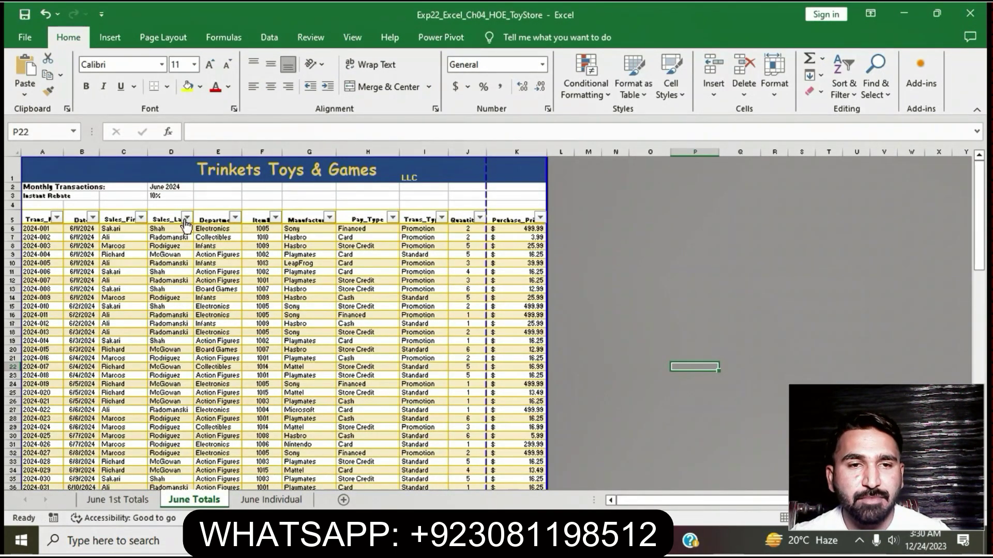
pyautogui.click(125, 217)
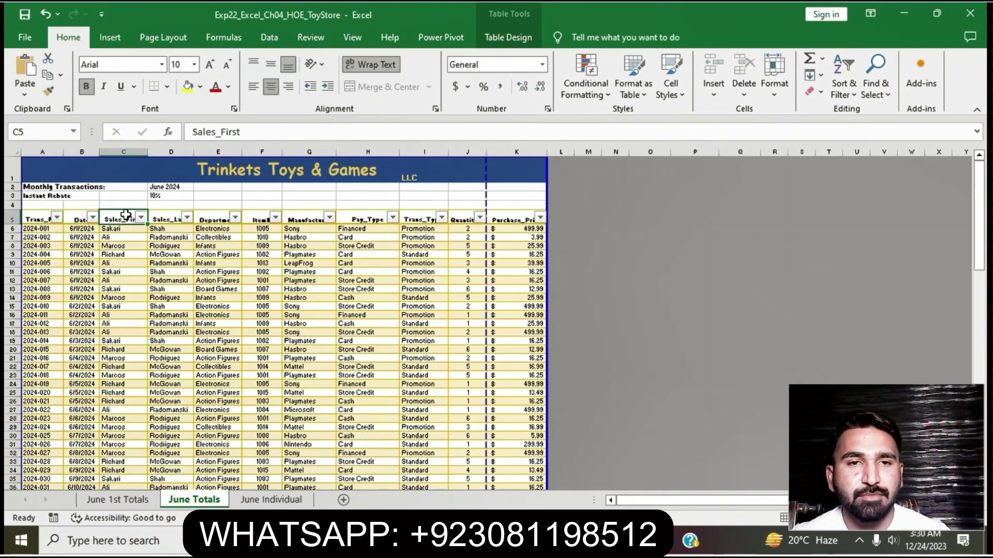
pyautogui.rightClick(128, 153)
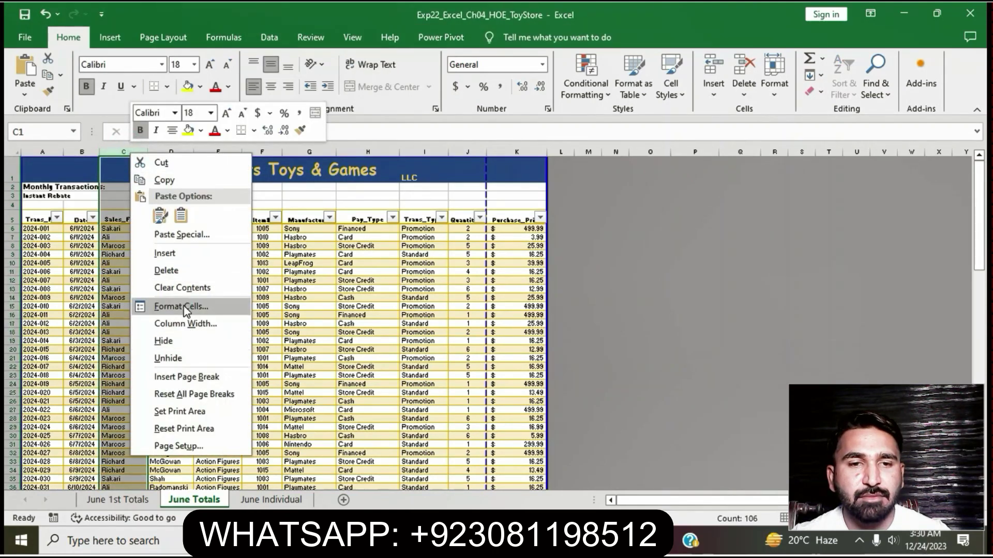
pyautogui.click(167, 271)
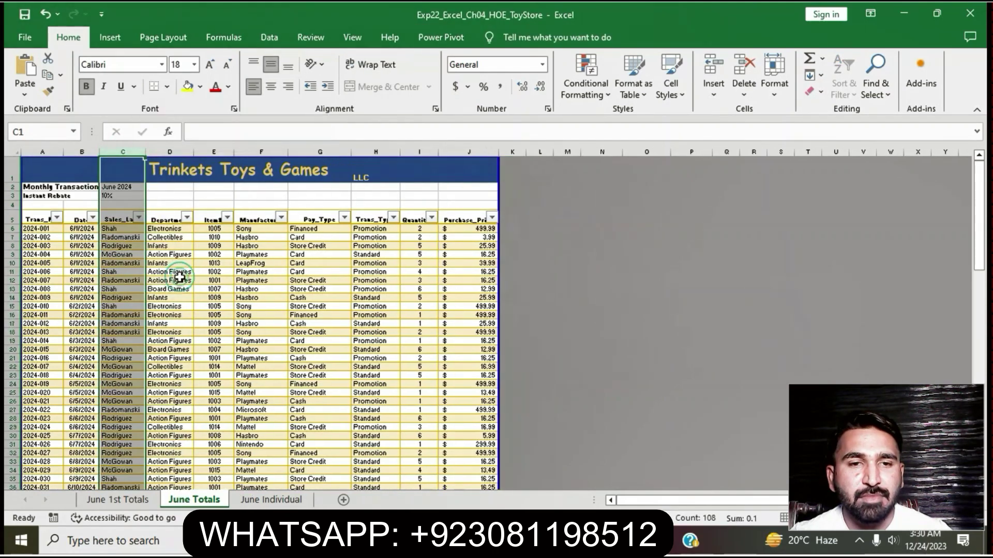
# - Switch to the Word instructions and remove the yellow highlighting from the step 6 cell
pyautogui.click(647, 391)
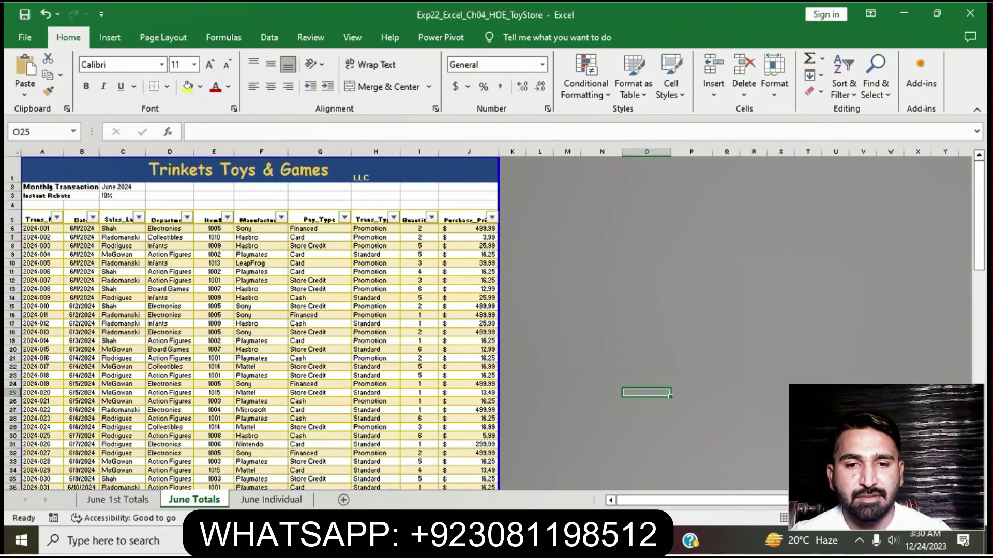
pyautogui.hotkey('alt', 'Tab')
pyautogui.click(492, 311)
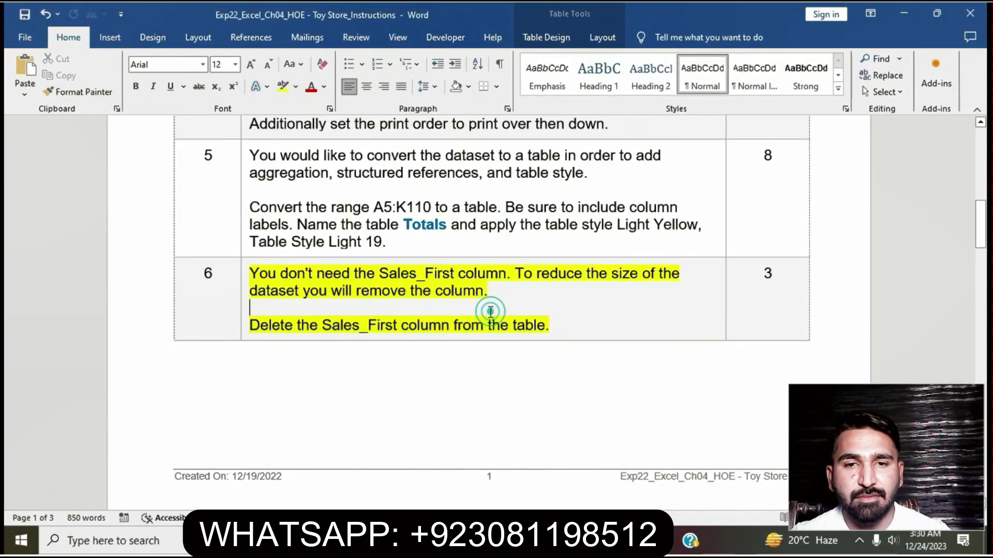
pyautogui.click(243, 280)
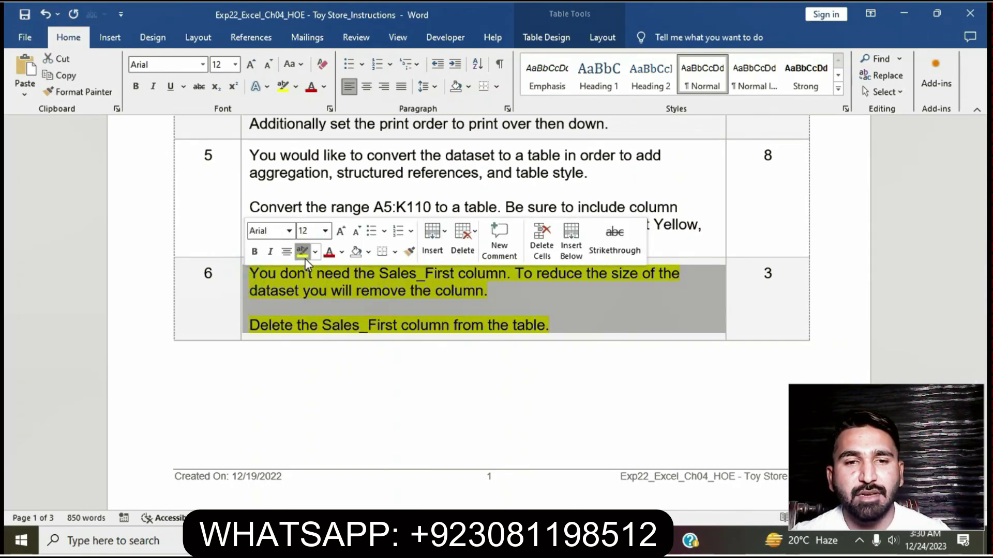
pyautogui.click(304, 254)
pyautogui.click(381, 365)
# - Highlight the step 7 instructions about the two new columns in yellow
pyautogui.scroll(-7, 381, 365)
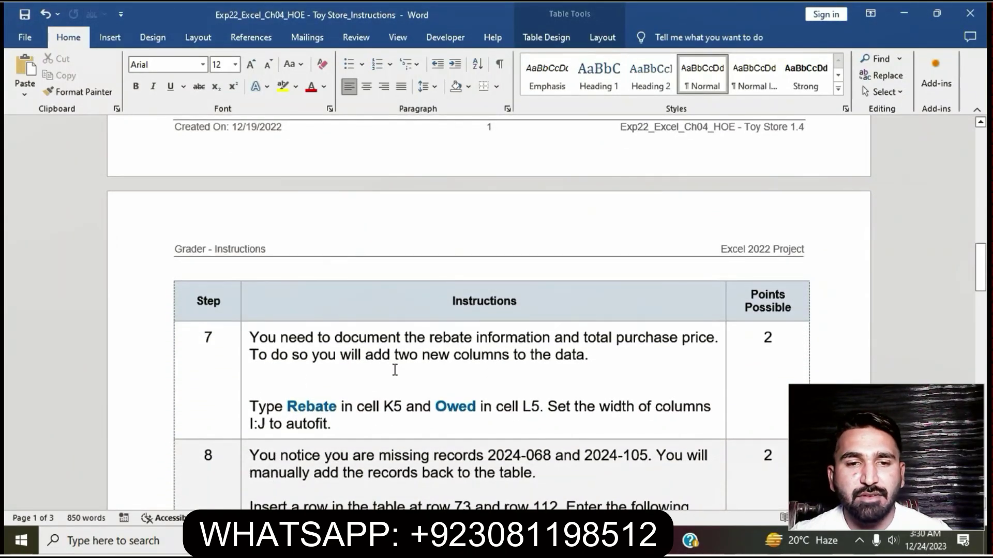
pyautogui.click(246, 339)
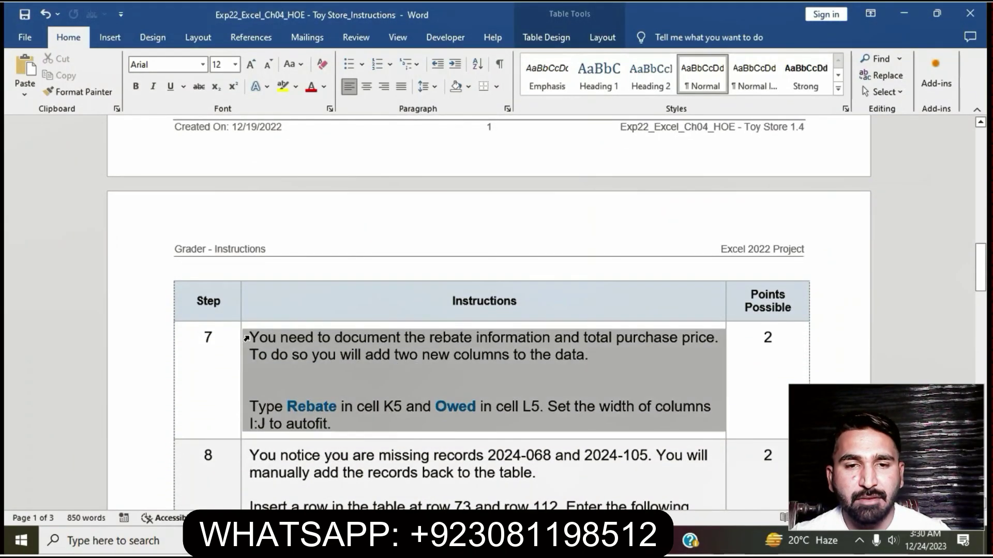
pyautogui.click(310, 318)
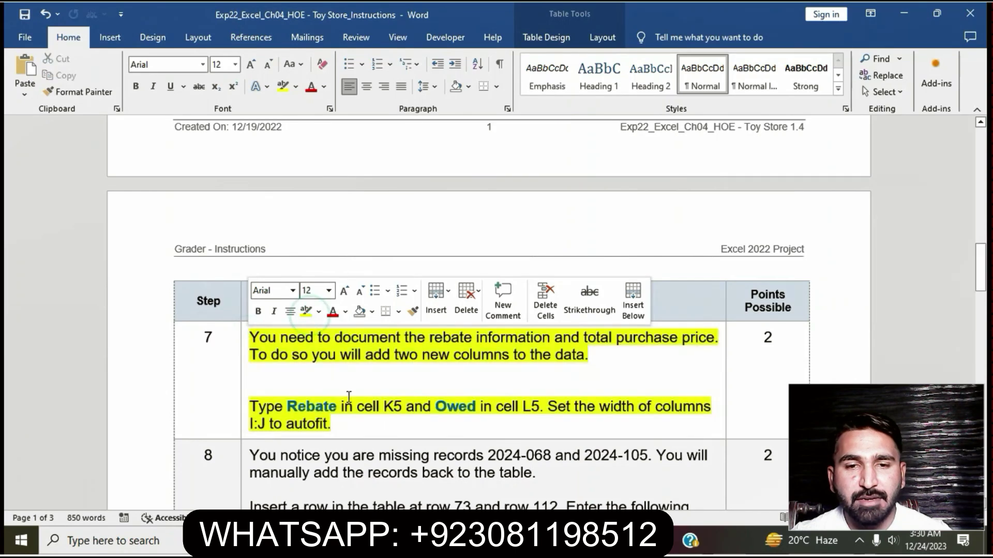
pyautogui.click(345, 394)
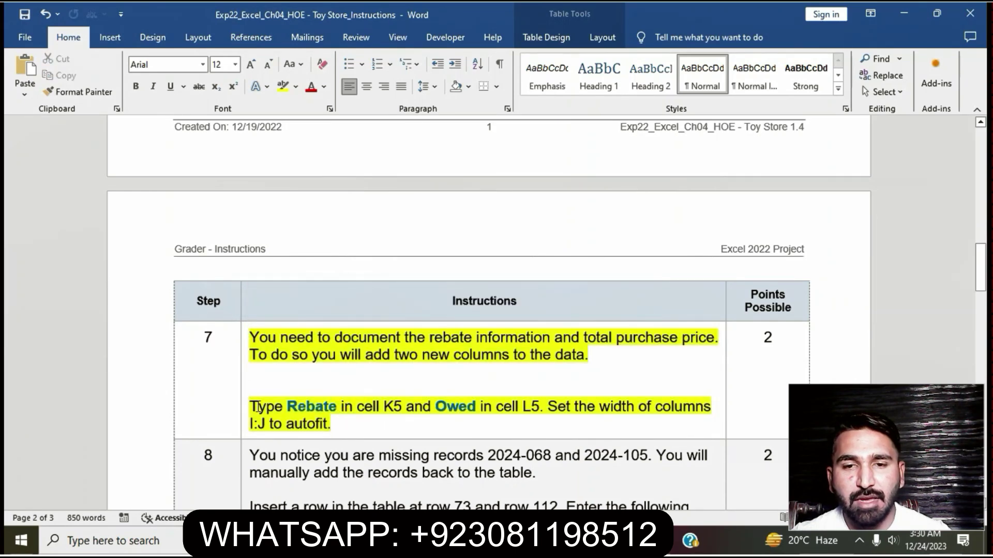
# - Copy the word Rebate from step 7 and paste it into cell K5 of the June Totals sheet in Excel
pyautogui.moveTo(288, 408); pyautogui.dragTo(337, 409)
pyautogui.hotkey('ctrl', 'c')
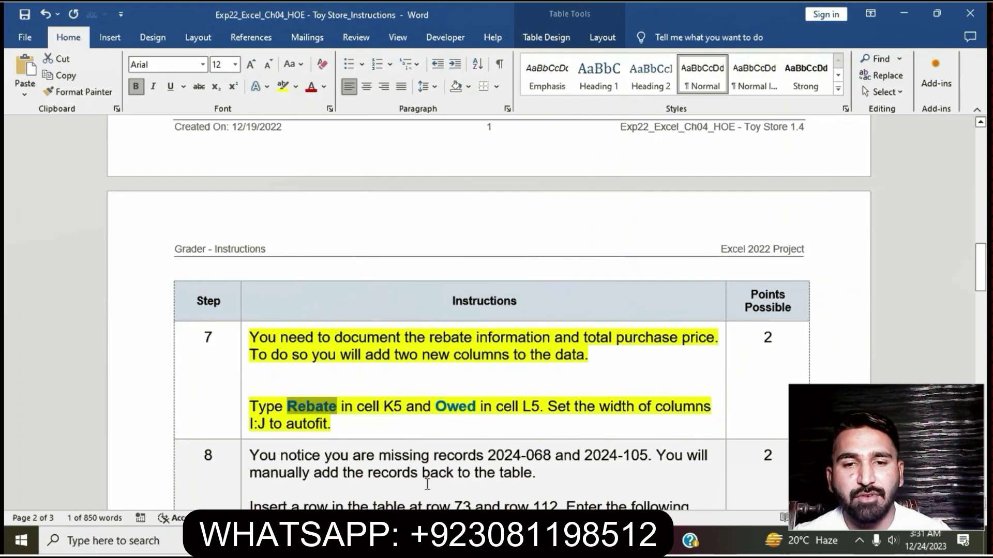
pyautogui.hotkey('alt', 'Tab')
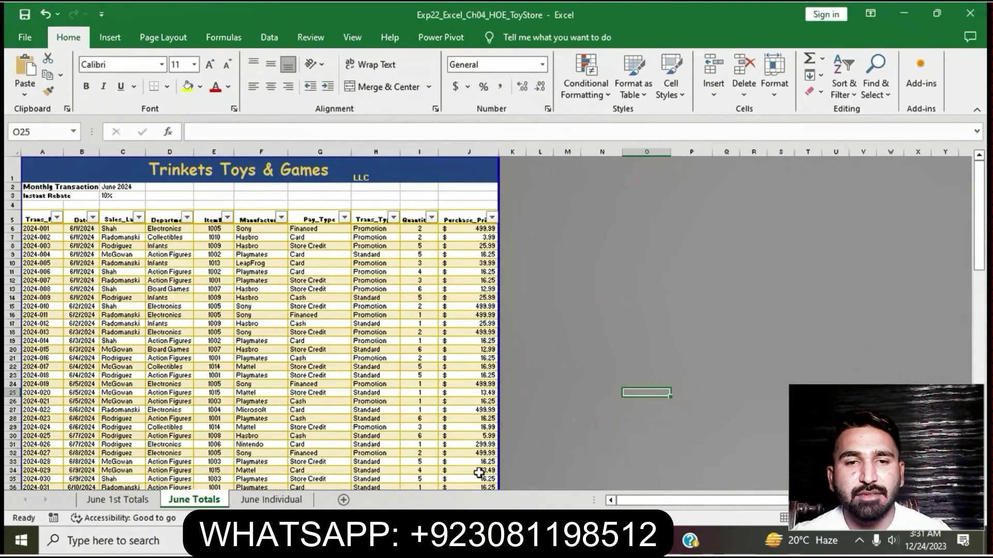
pyautogui.click(515, 218)
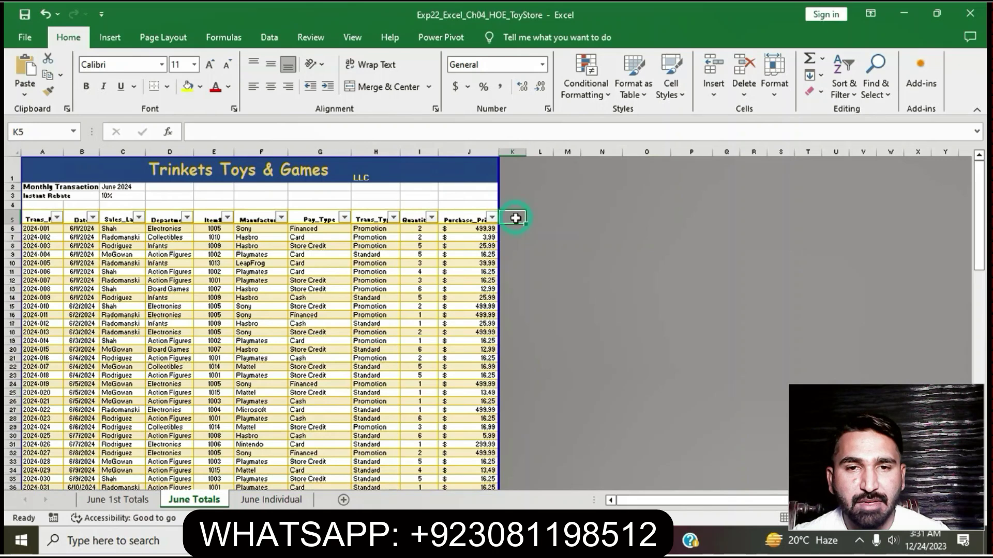
pyautogui.hotkey('ctrl', 'v')
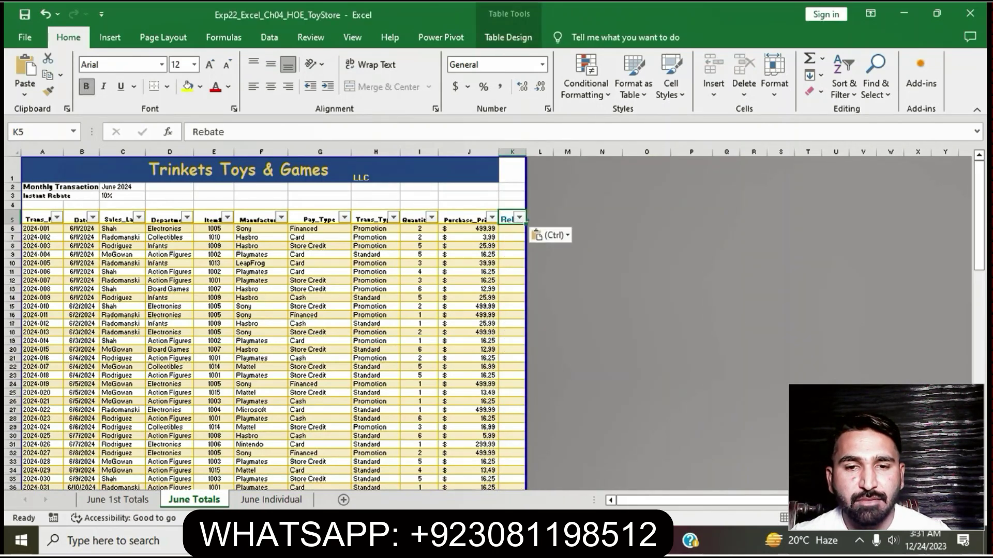
# - Copy the word Owed from step 7 in Word and paste it into cell L5 of the June Totals sheet in Excel
pyautogui.hotkey('alt', 'Tab')
pyautogui.click(435, 419)
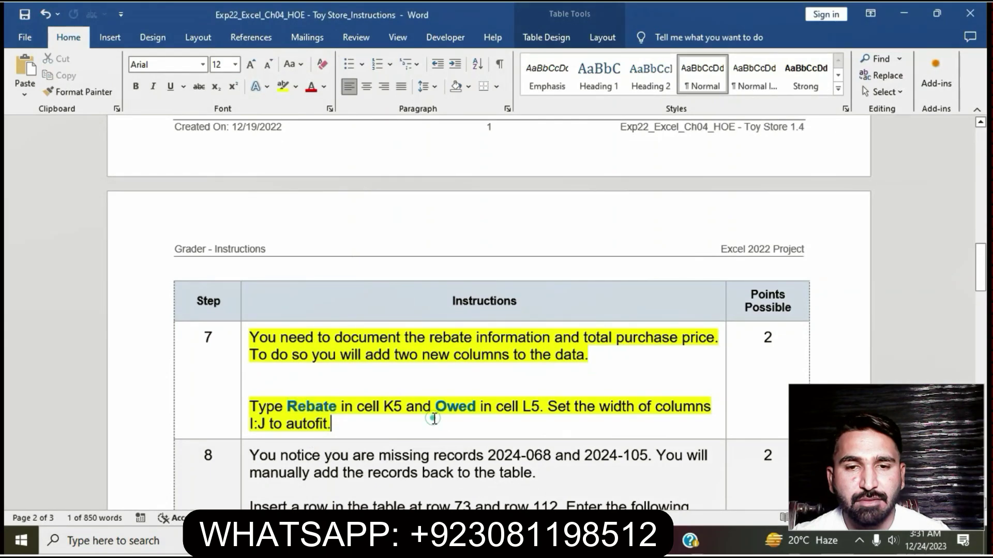
pyautogui.moveTo(438, 408); pyautogui.dragTo(475, 414)
pyautogui.hotkey('ctrl', 'c')
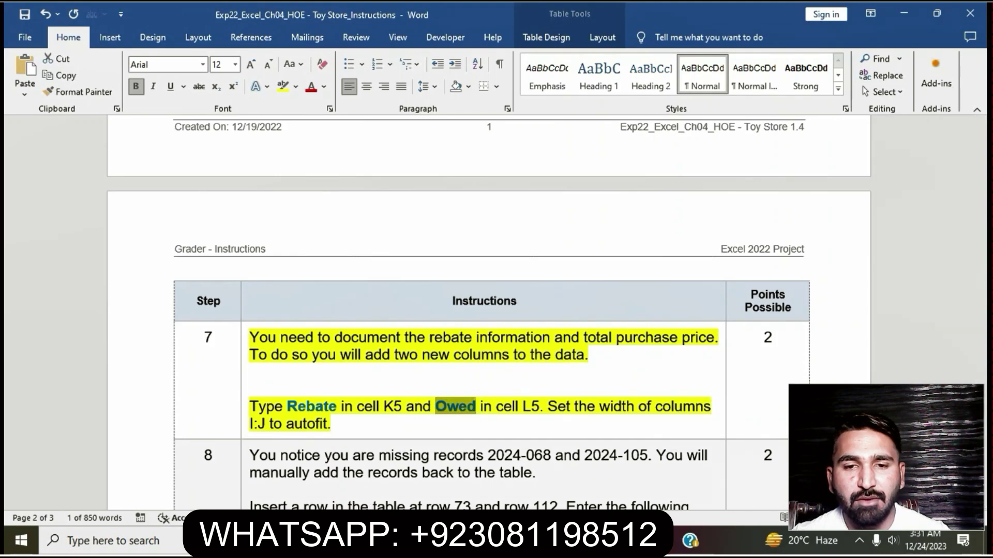
pyautogui.hotkey('alt', 'Tab')
pyautogui.click(540, 217)
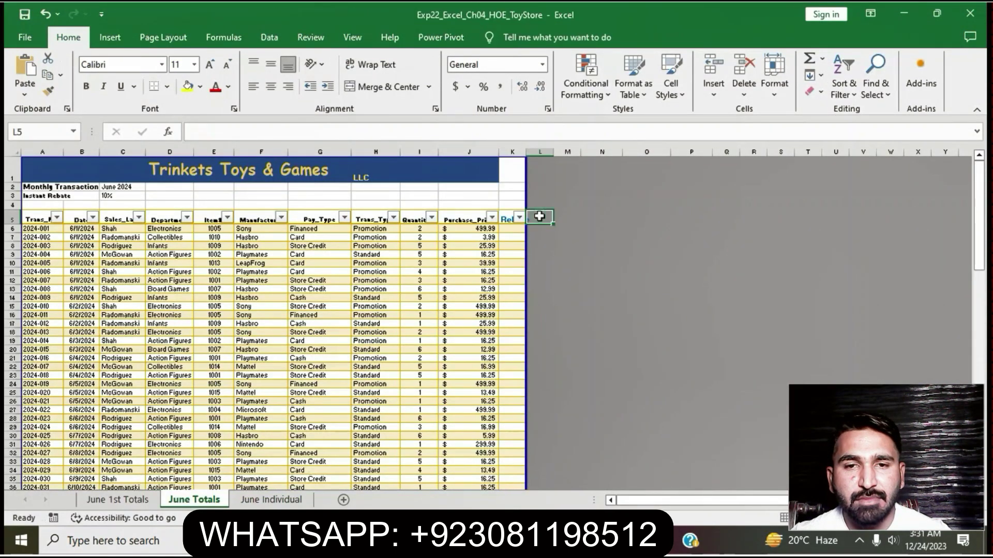
pyautogui.hotkey('ctrl', 'v')
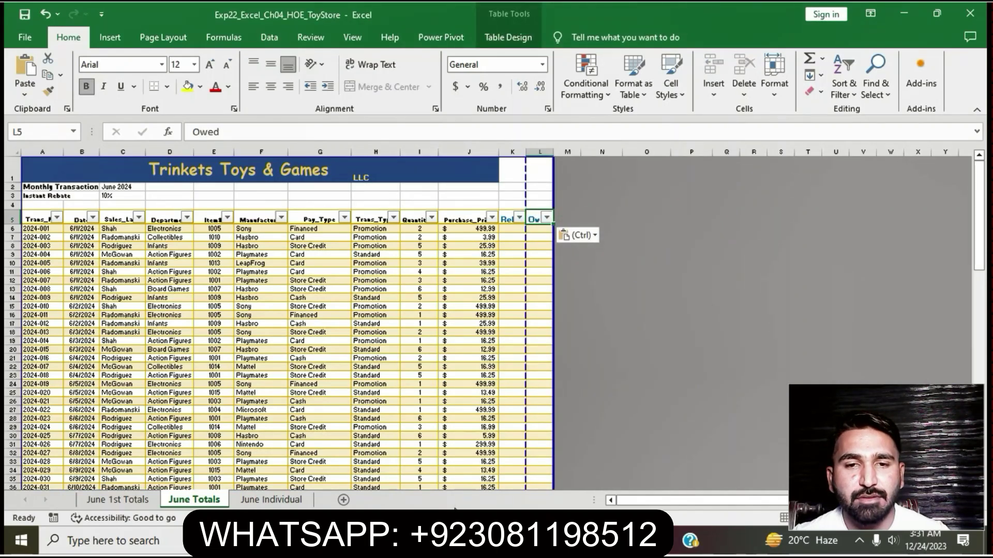
# - Read the column width requirement in Word, and AutoFit the width of columns I through L on the June Totals sheet in Excel
pyautogui.hotkey('alt', 'Tab')
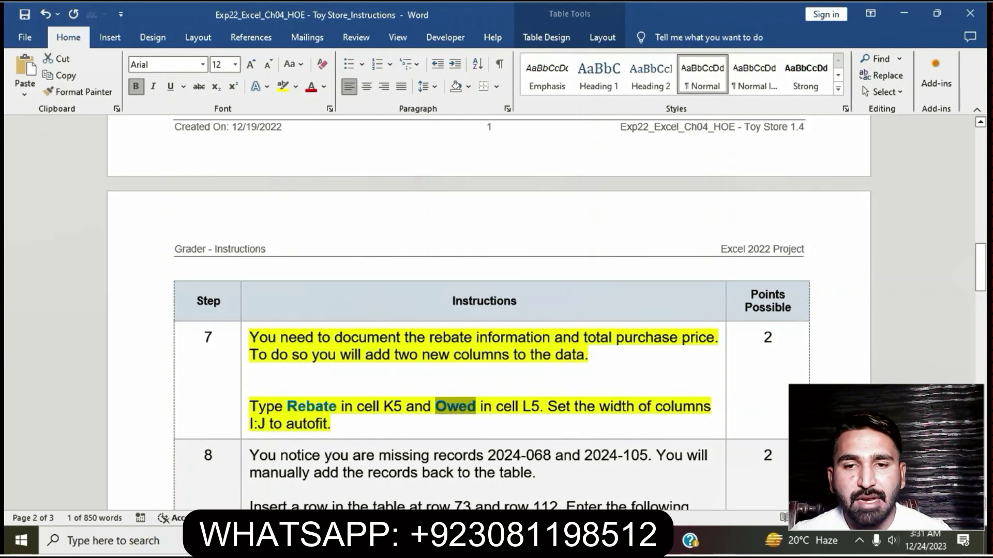
pyautogui.keyDown('ctrl'); pyautogui.click(555, 411); pyautogui.keyUp('ctrl')
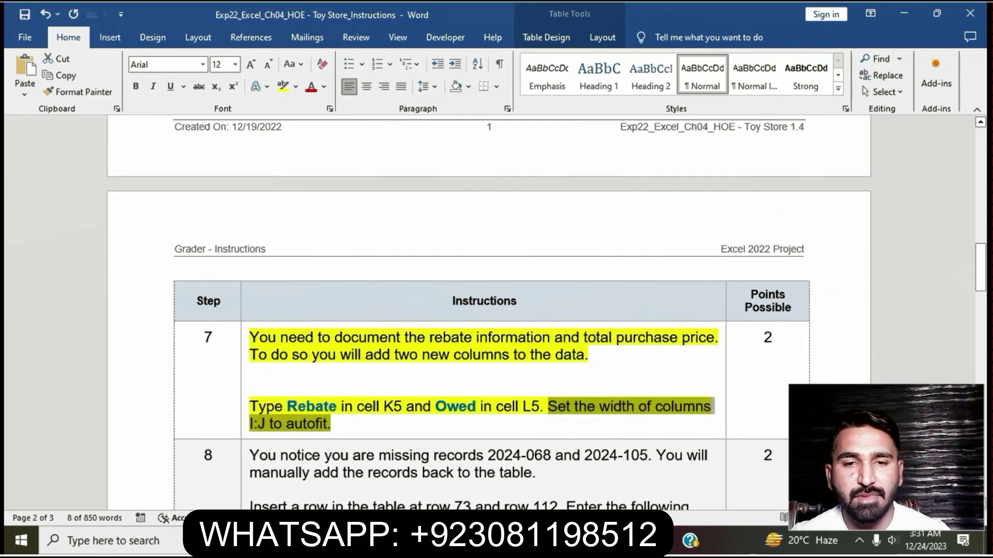
pyautogui.hotkey('alt', 'Tab')
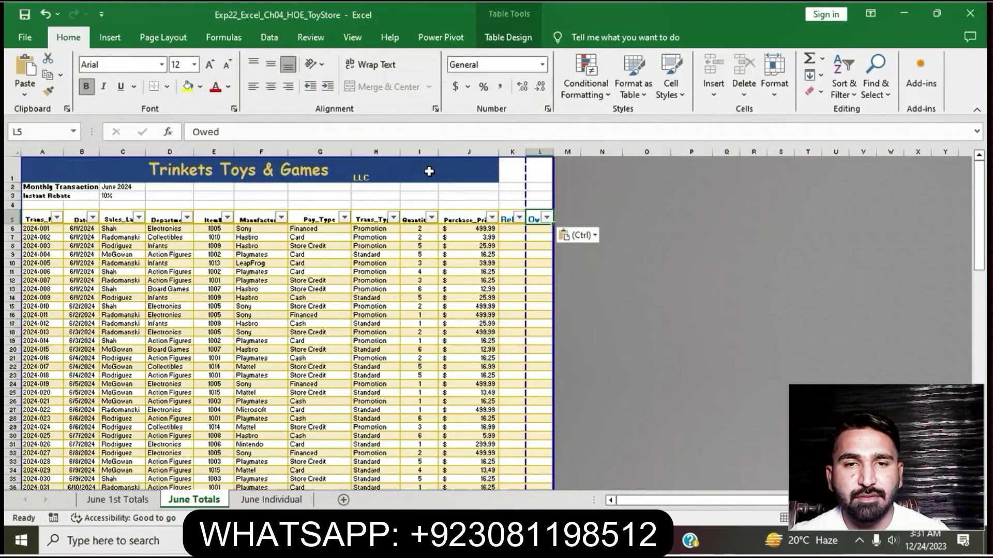
pyautogui.moveTo(420, 152); pyautogui.dragTo(538, 149)
pyautogui.click(773, 93)
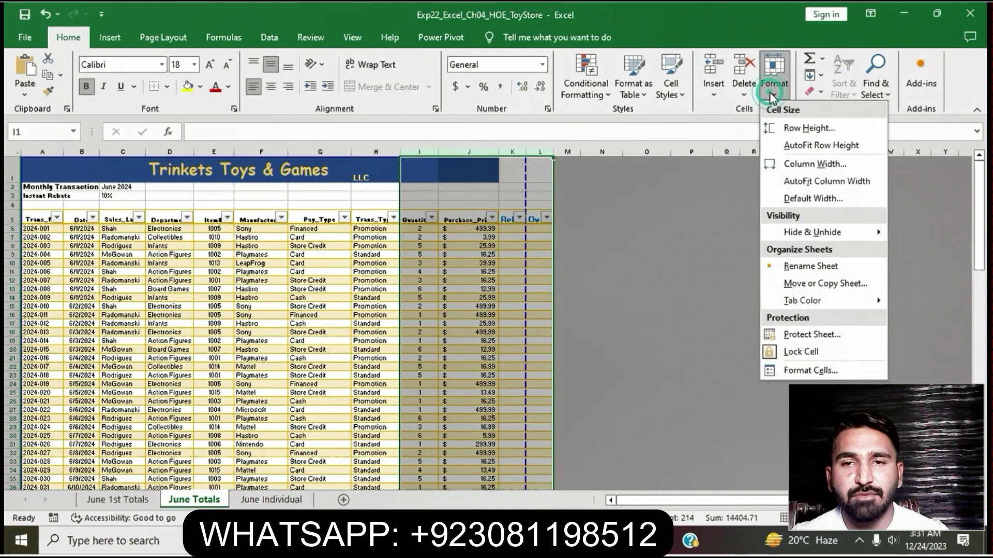
pyautogui.click(796, 181)
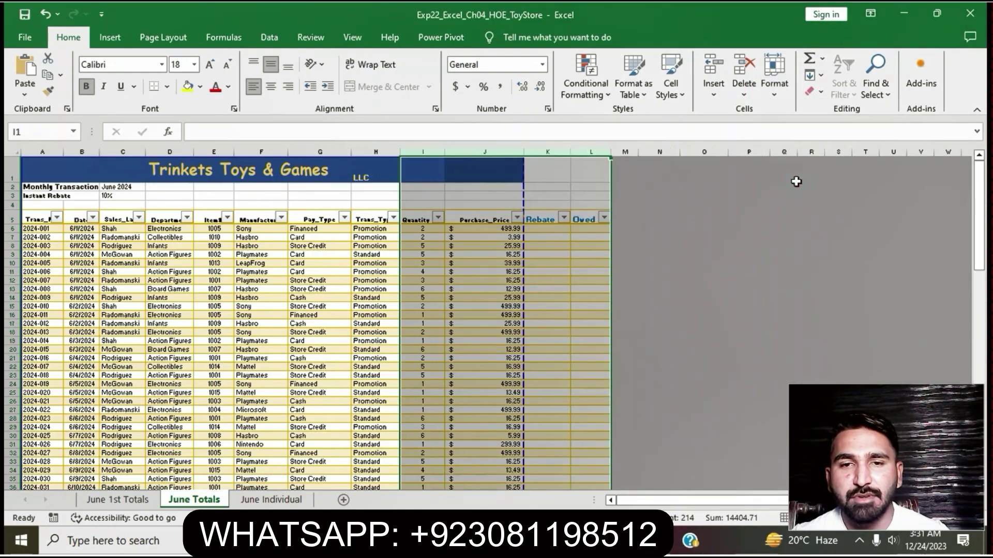
pyautogui.click(744, 307)
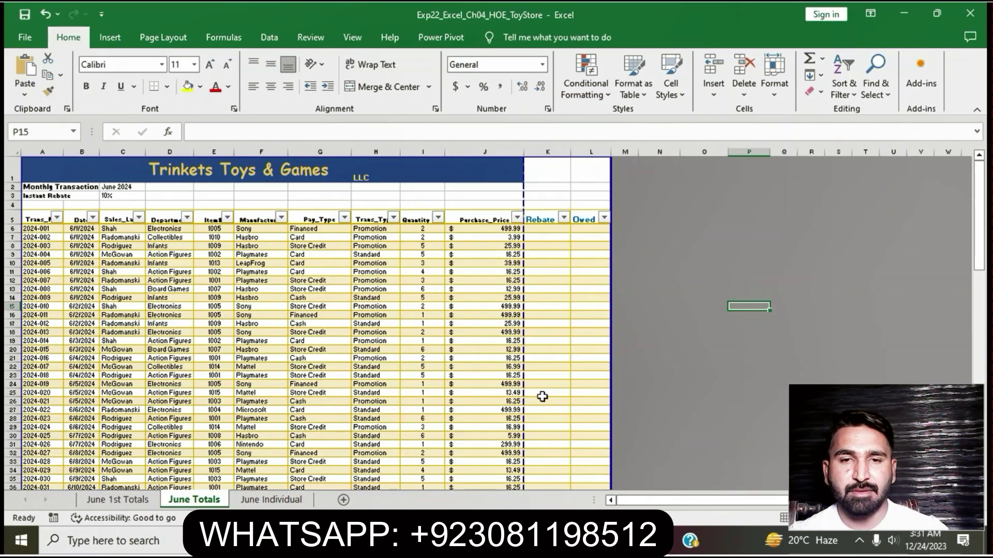
# - Return to the Word instructions and remove the yellow highlighting from the step 7 cell
pyautogui.hotkey('alt', 'Tab')
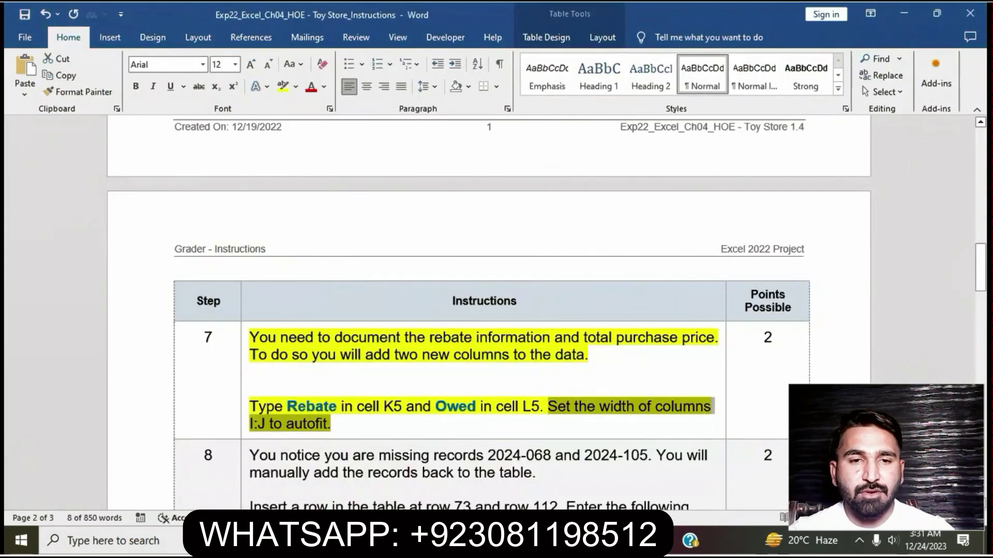
pyautogui.click(515, 413)
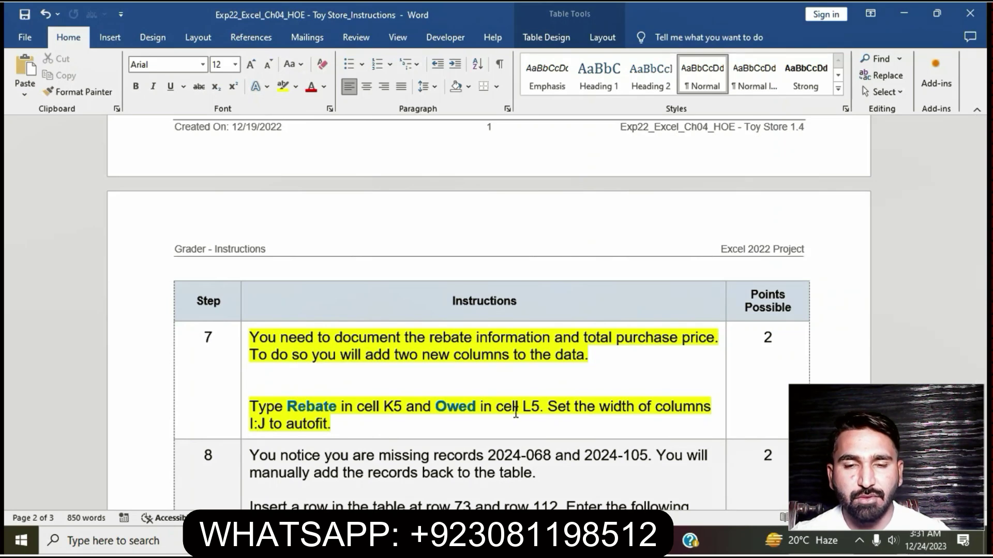
pyautogui.click(243, 337)
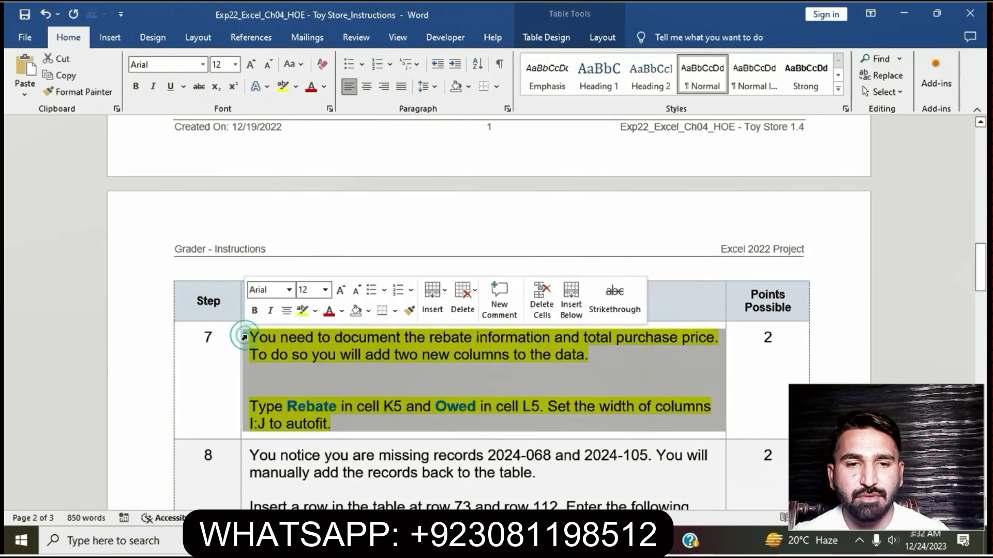
pyautogui.click(302, 319)
pyautogui.click(326, 372)
# - Highlight the step 8 instructions about the missing records in yellow
pyautogui.scroll(-3, 325, 375)
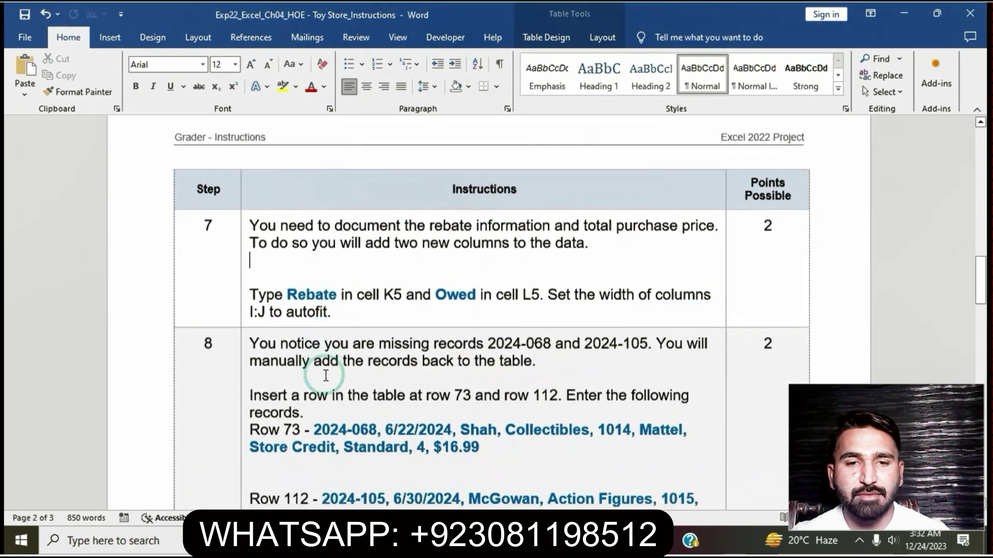
pyautogui.click(246, 323)
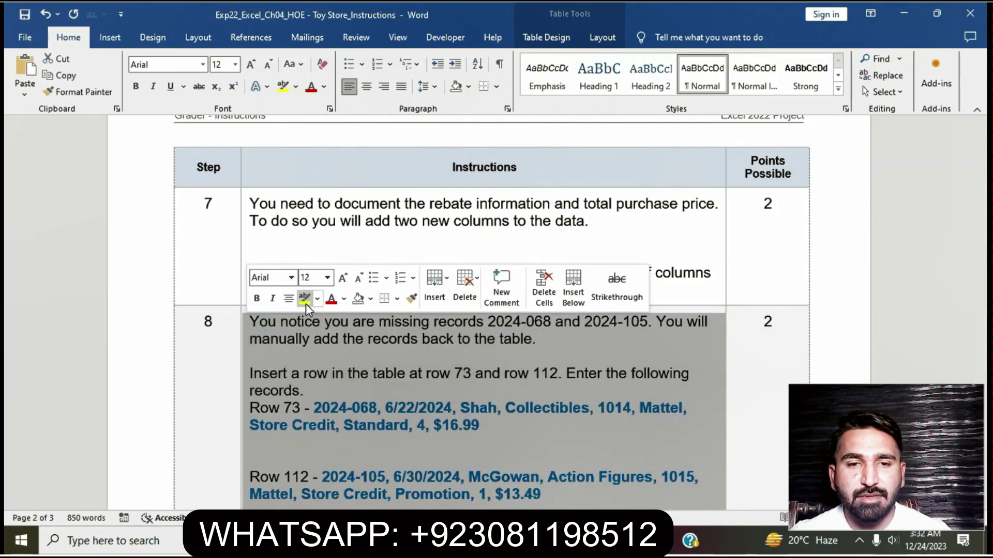
pyautogui.click(304, 299)
pyautogui.click(351, 435)
pyautogui.scroll(-2, 352, 436)
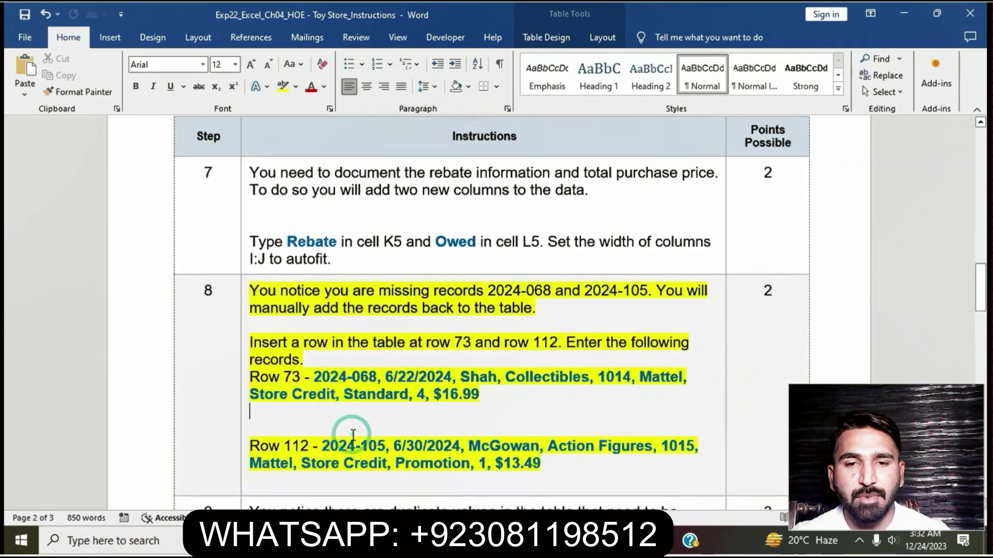
# - Select the row 73 requirement in Word, insert a blank row at row 73 of June Totals in Excel, and return to Word
pyautogui.moveTo(250, 330); pyautogui.dragTo(472, 330)
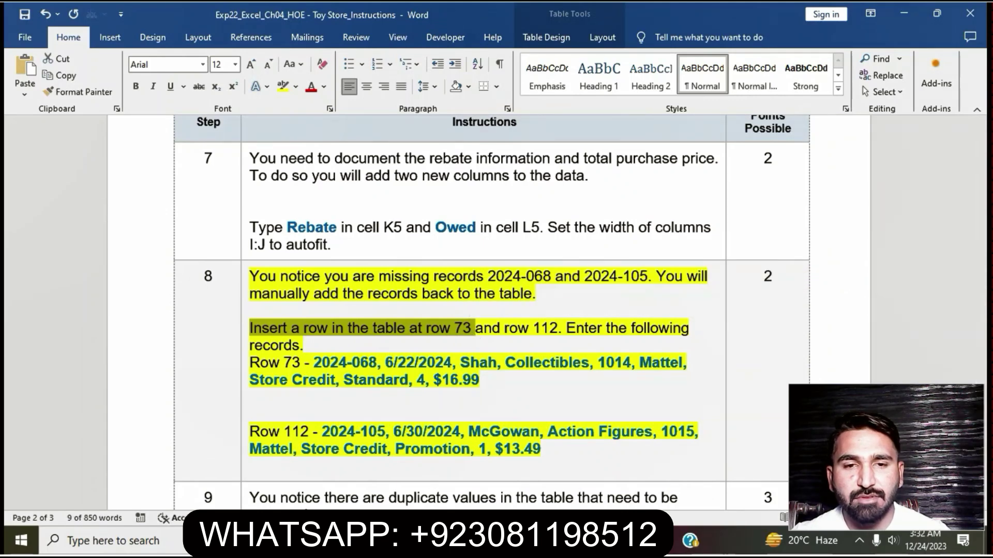
pyautogui.click(419, 541)
pyautogui.scroll(-20, 368, 423)
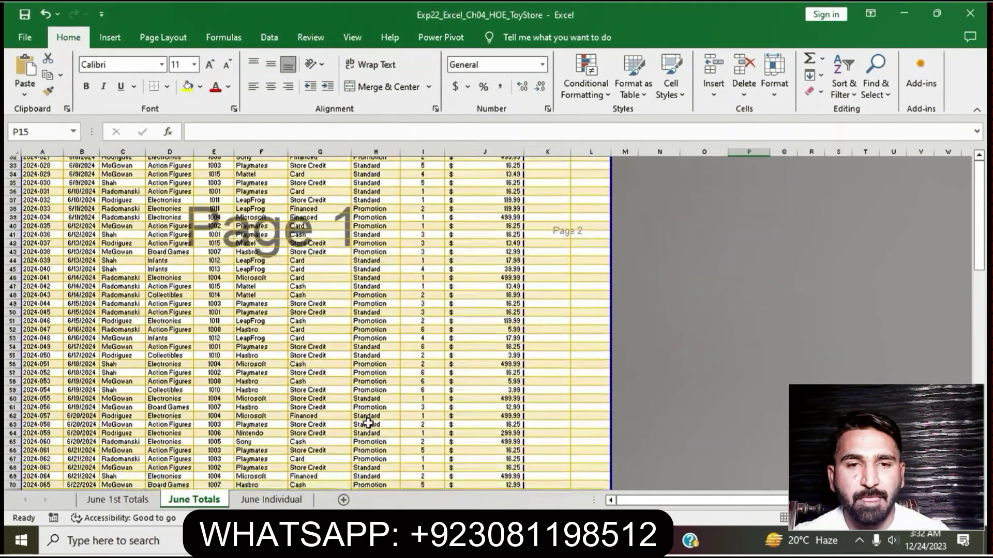
pyautogui.scroll(-6, 368, 423)
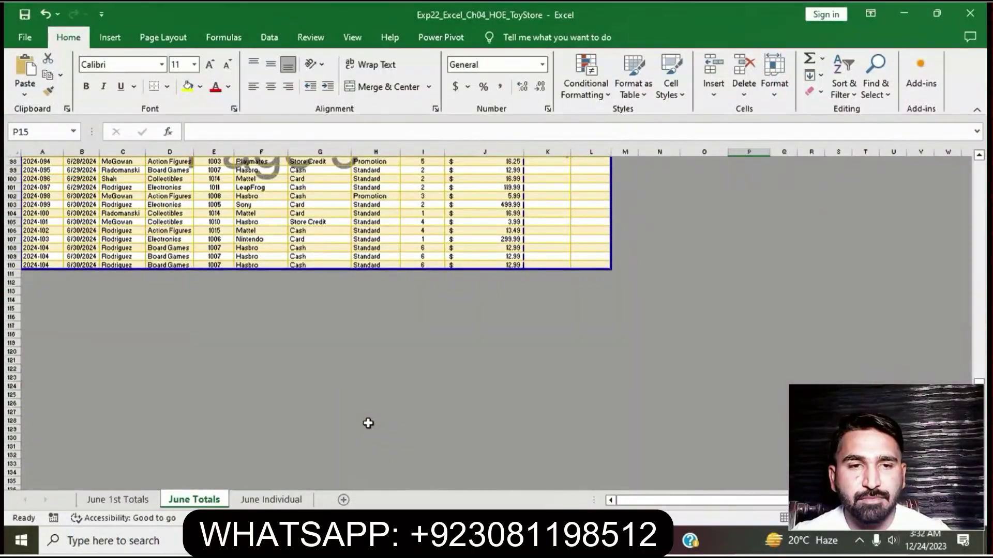
pyautogui.scroll(8, 367, 421)
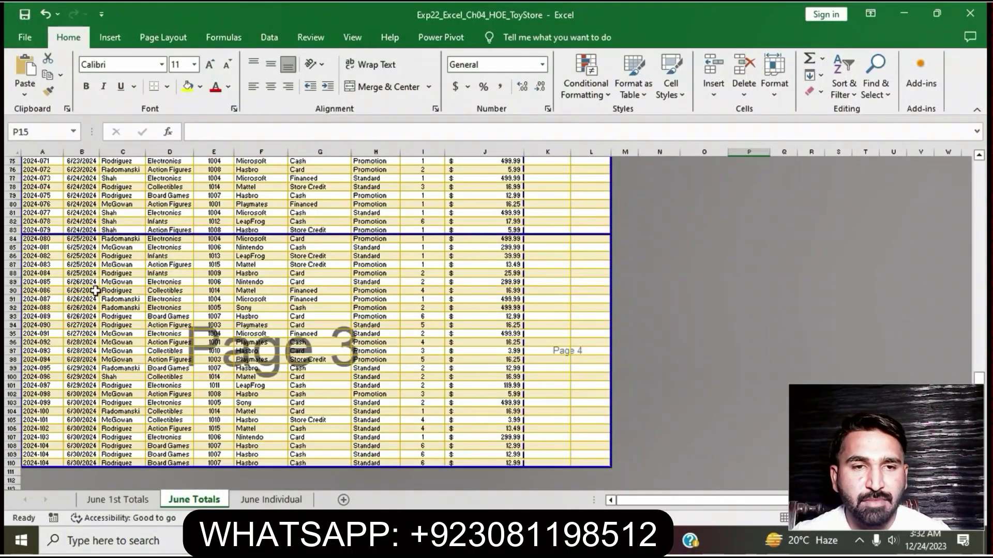
pyautogui.scroll(2, 95, 291)
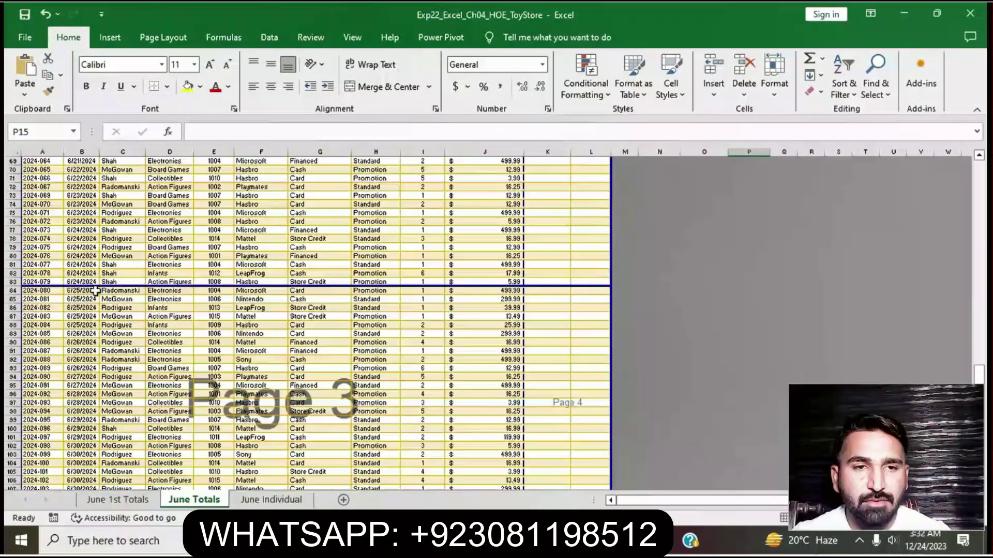
pyautogui.click(18, 196)
pyautogui.rightClick(18, 197)
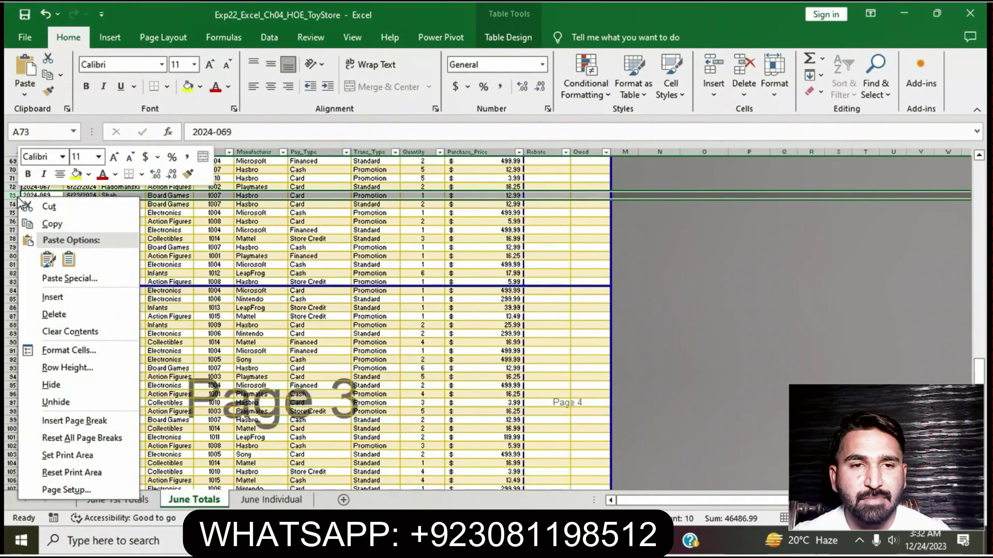
pyautogui.click(78, 293)
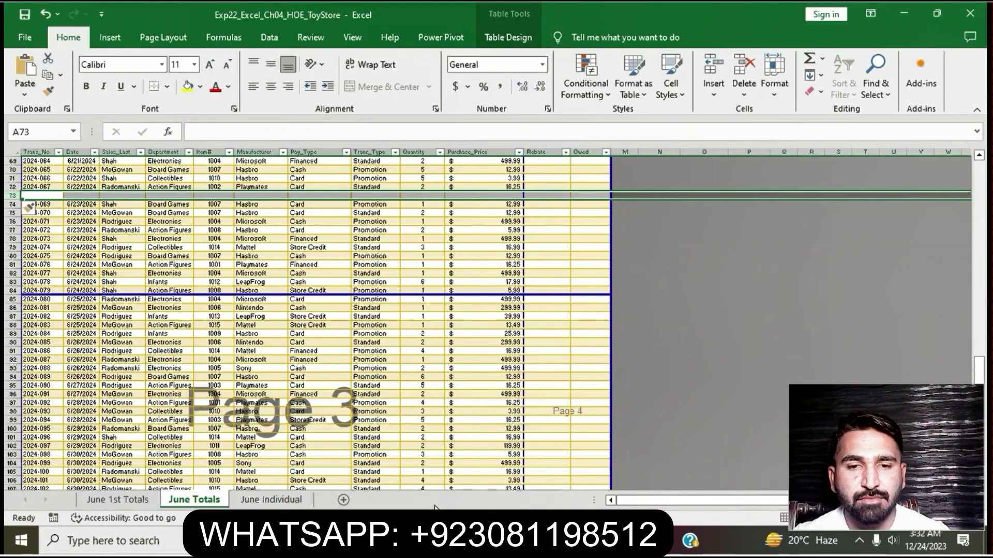
pyautogui.hotkey('alt', 'Tab')
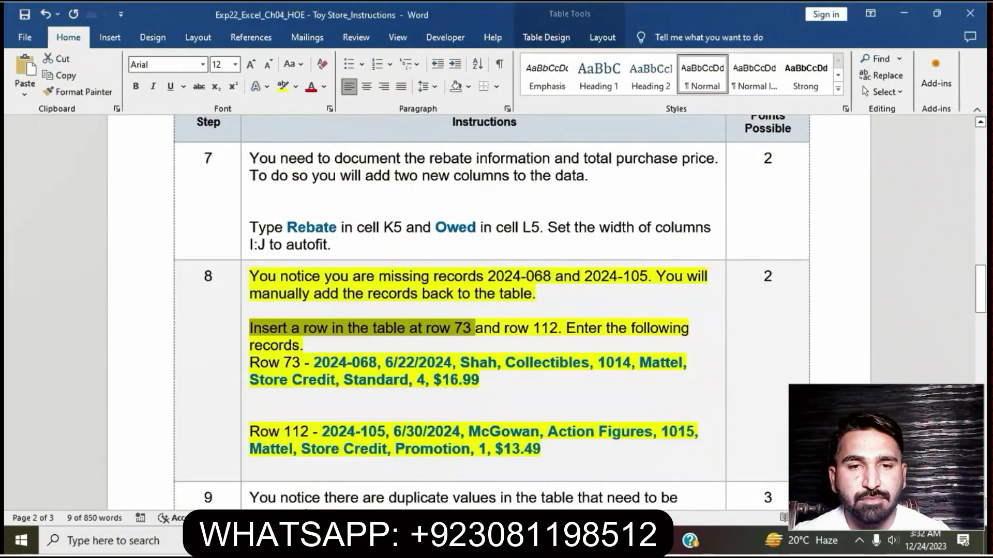
# - Select the row 112 requirement in Word, switch to Excel and insert a blank row at row 112 of June Totals
pyautogui.click(488, 362)
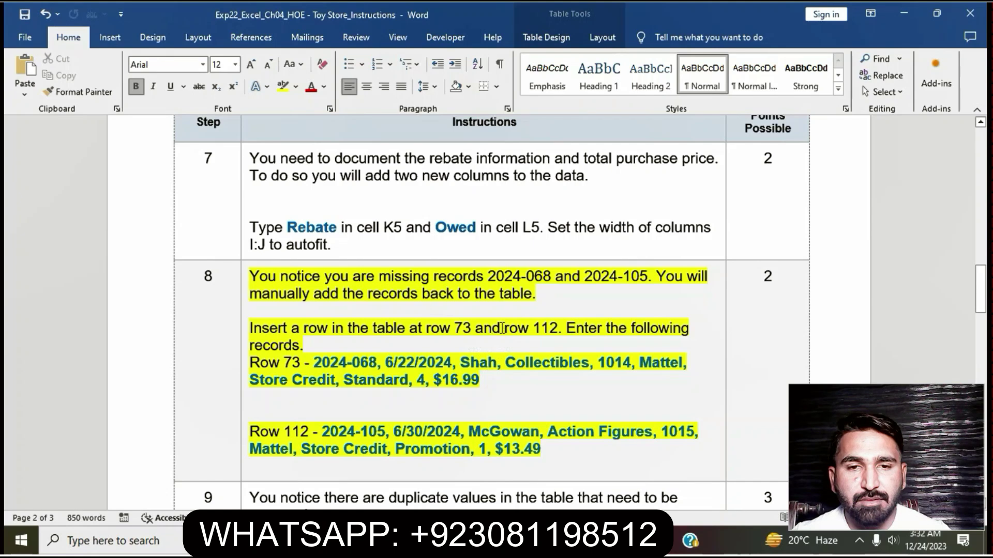
pyautogui.moveTo(505, 328); pyautogui.dragTo(557, 330)
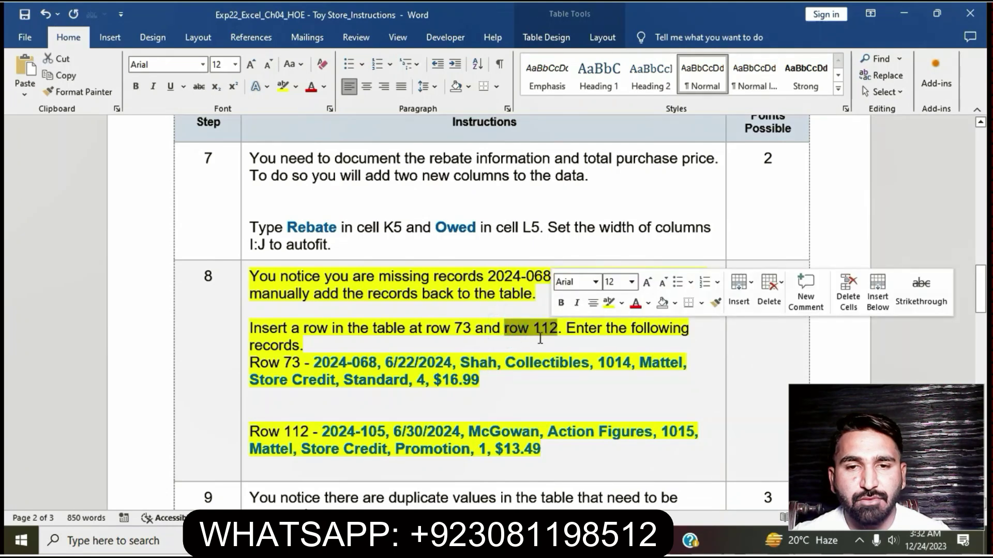
pyautogui.hotkey('alt', 'Tab')
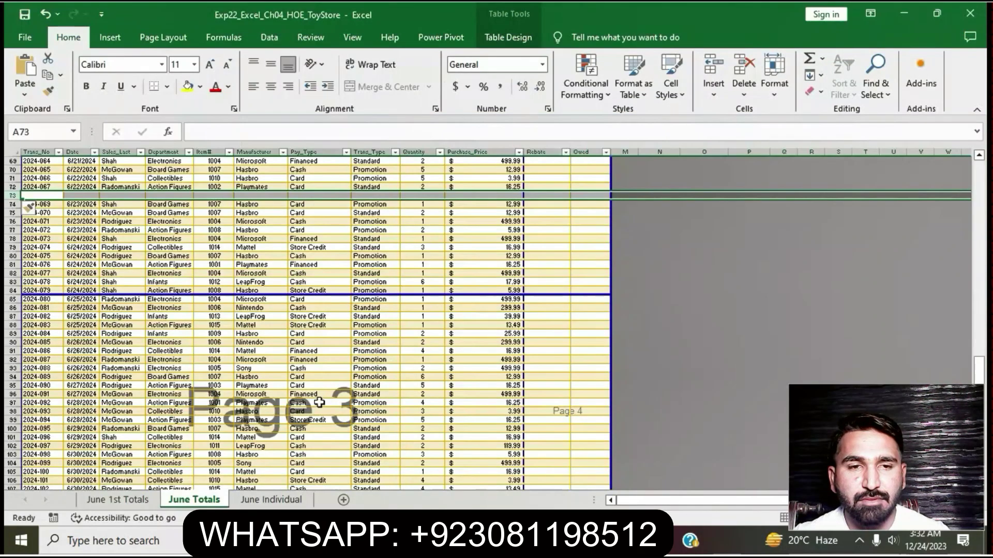
pyautogui.scroll(-13, 319, 402)
pyautogui.scroll(5, 319, 403)
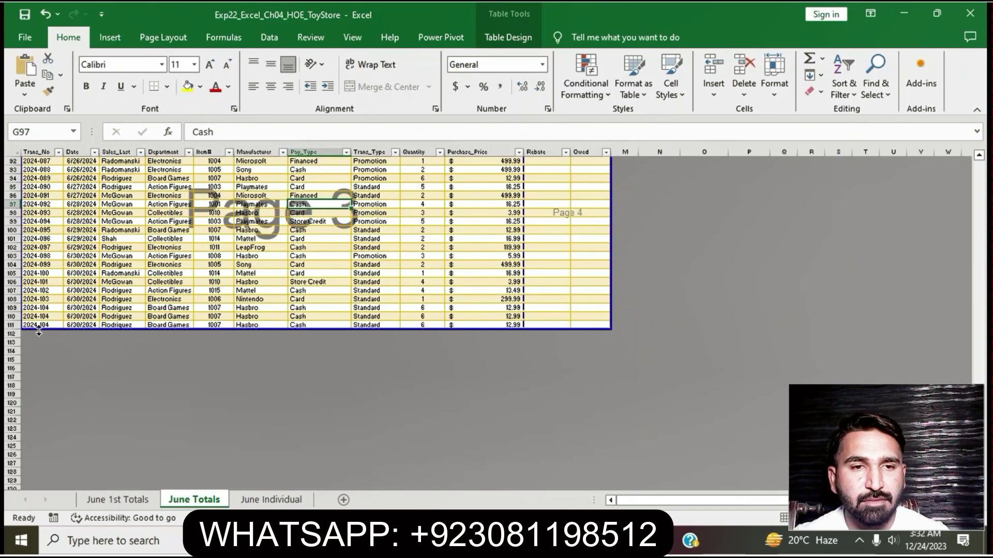
pyautogui.click(16, 334)
pyautogui.rightClick(15, 334)
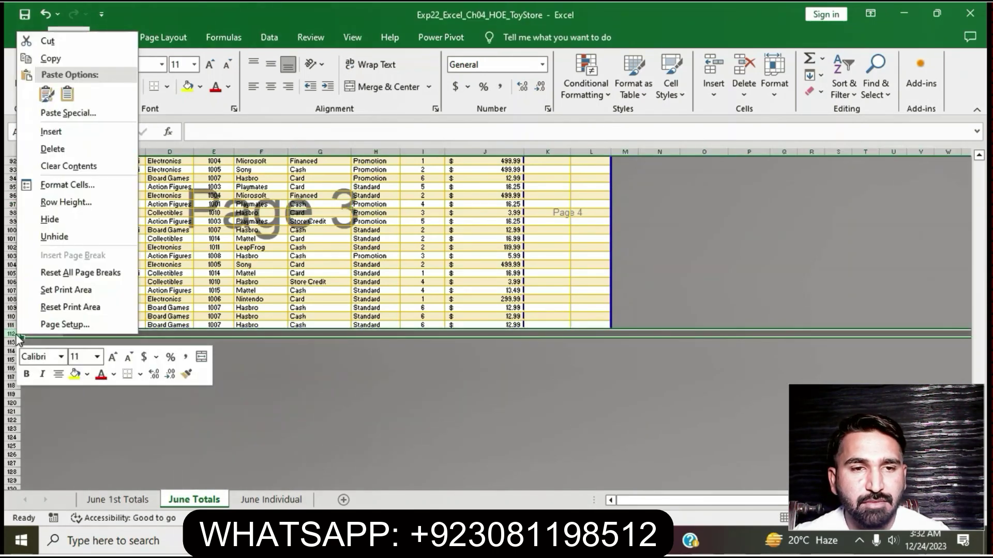
pyautogui.click(51, 131)
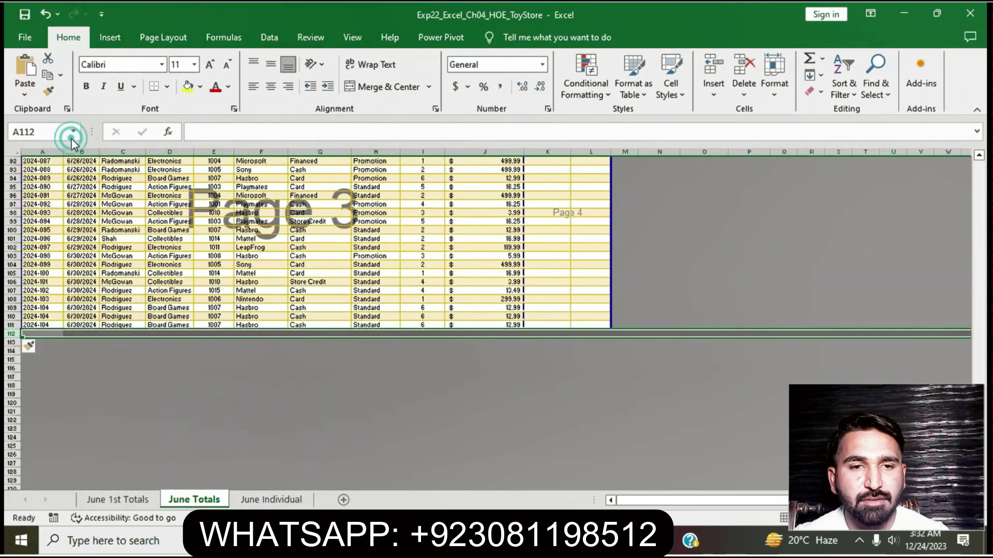
pyautogui.click(235, 409)
# - Copy the transaction number of the row 73 record from the Word instructions into cell A73 of June Totals in Excel
pyautogui.click(460, 541)
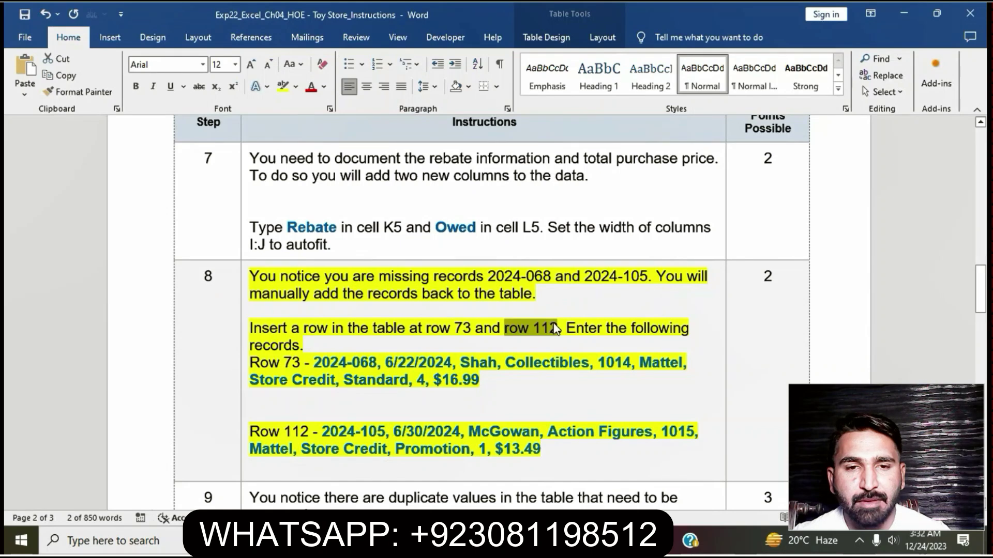
pyautogui.click(552, 329)
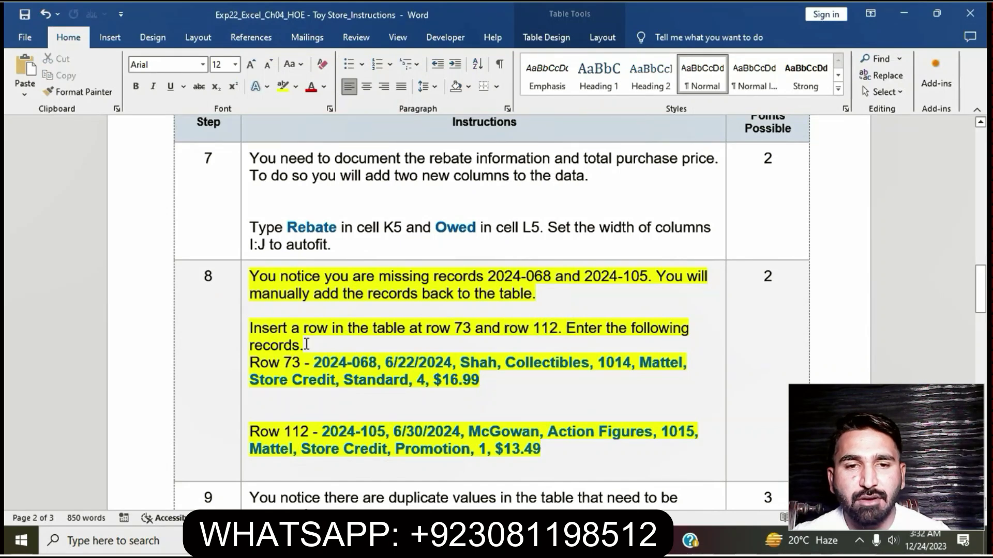
pyautogui.moveTo(315, 362); pyautogui.dragTo(375, 362)
pyautogui.hotkey('ctrl', 'c')
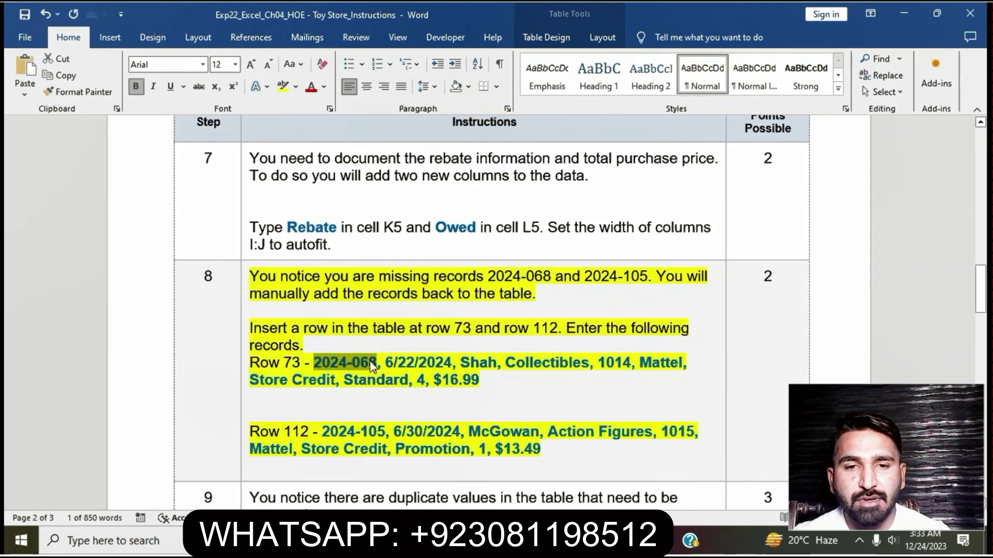
pyautogui.click(447, 541)
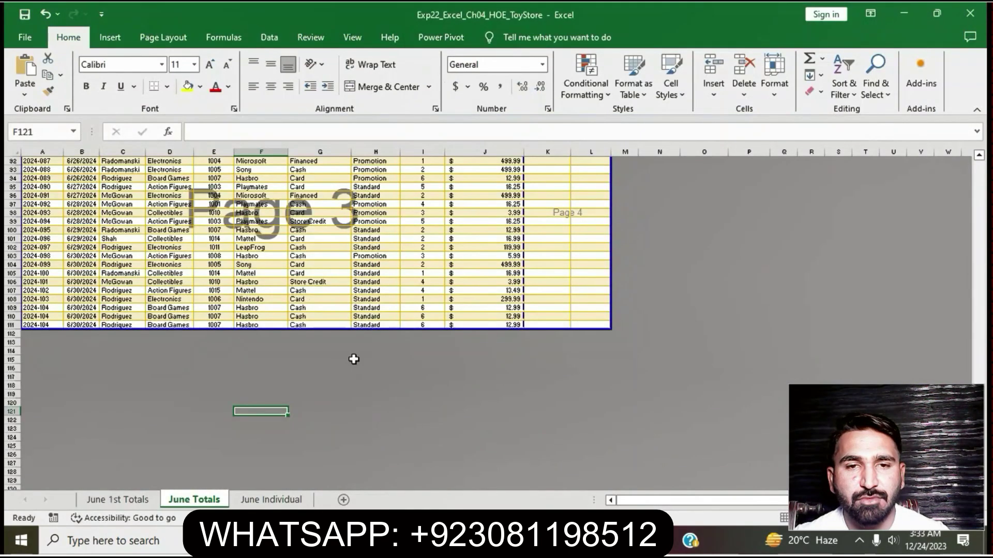
pyautogui.scroll(13, 354, 359)
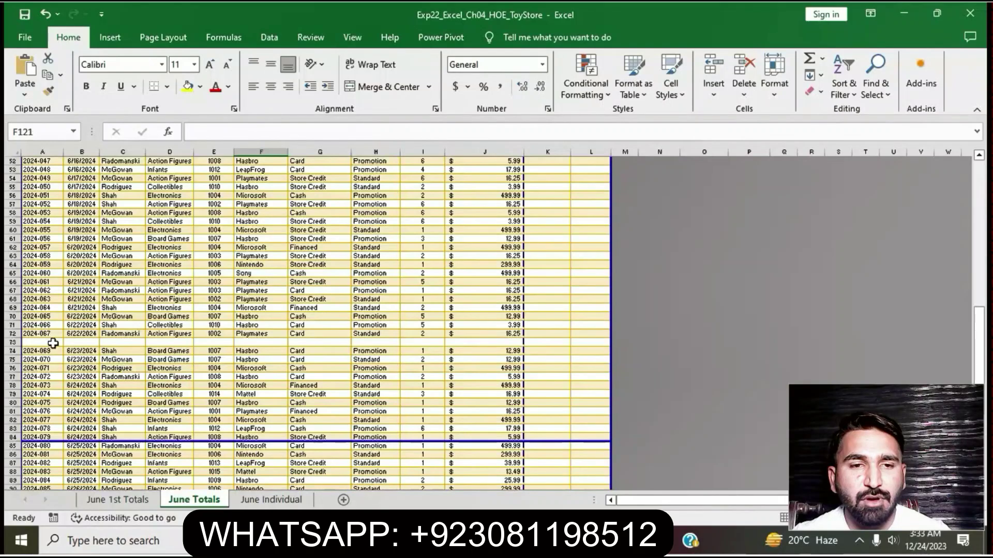
pyautogui.click(54, 343)
pyautogui.hotkey('ctrl', 'v')
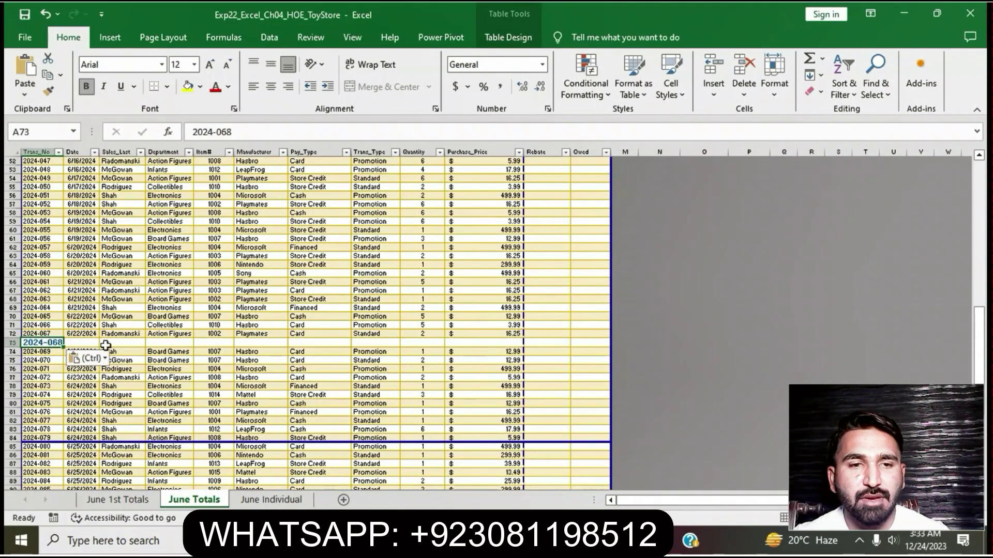
# - Copy the row 73 date 6/22/2024 from the Word instructions into cell B73 in Excel
pyautogui.hotkey('alt', 'Tab')
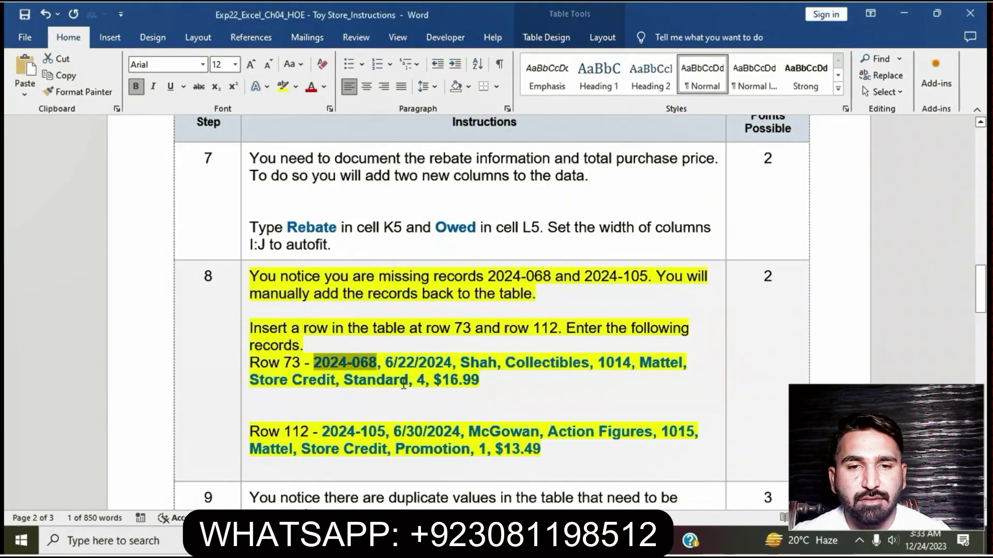
pyautogui.moveTo(386, 360); pyautogui.dragTo(448, 361)
pyautogui.hotkey('ctrl', 'c')
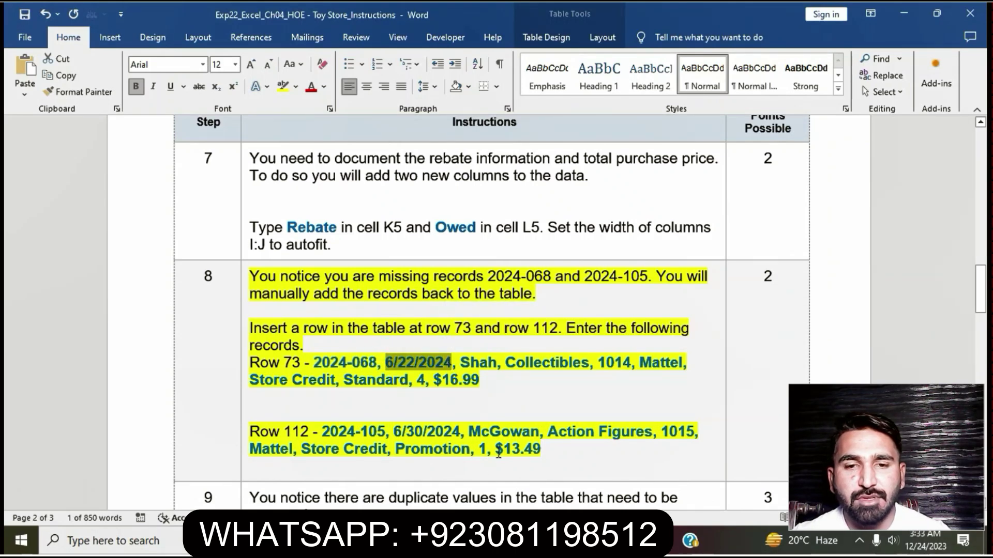
pyautogui.hotkey('alt', 'Tab')
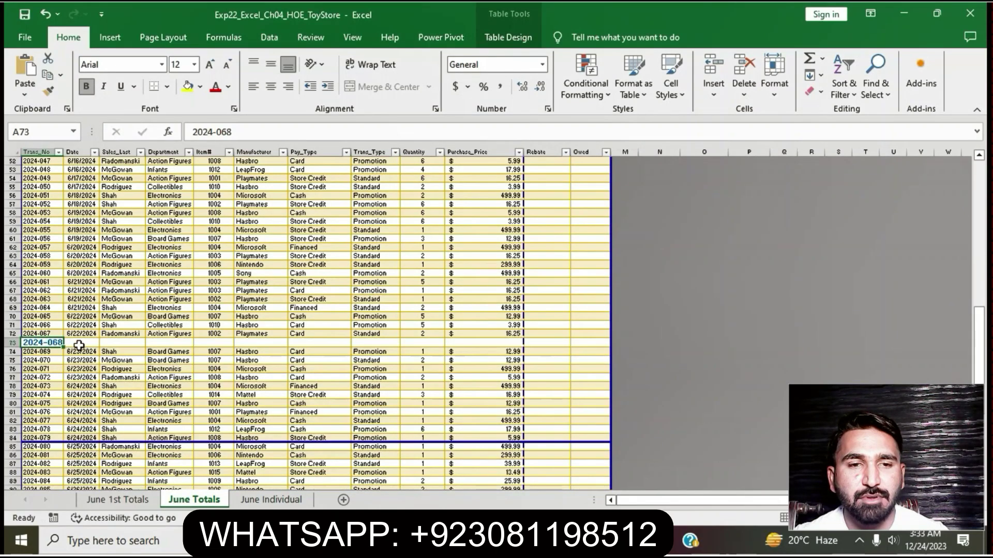
pyautogui.click(79, 343)
pyautogui.hotkey('ctrl', 'v')
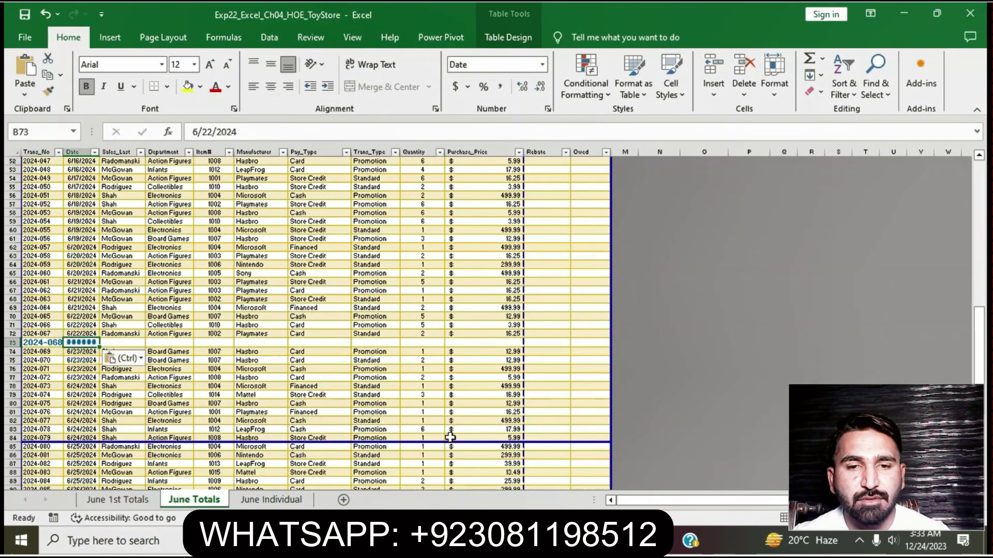
# - Copy the salesperson's last name for row 73 from the Word instructions into cell C73 in Excel
pyautogui.hotkey('alt', 'Tab')
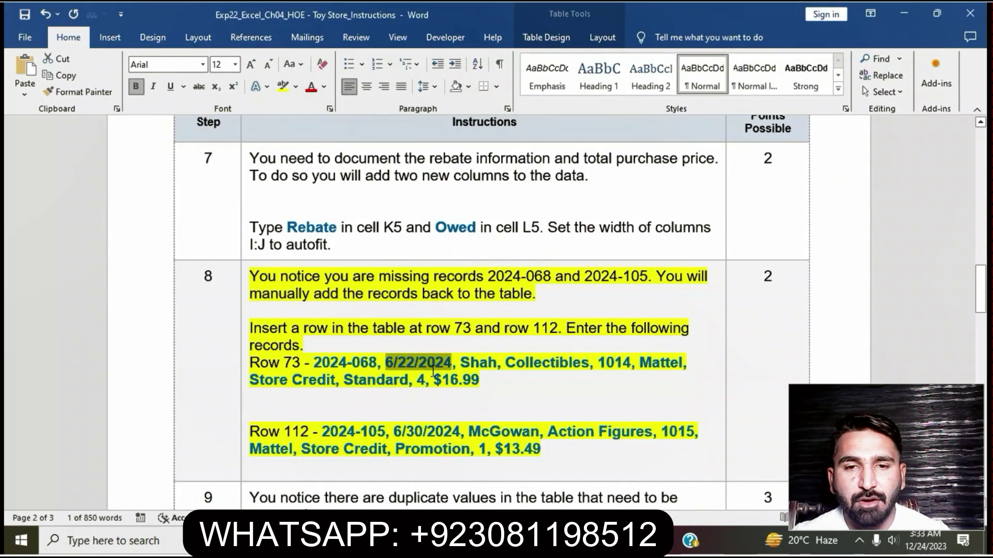
pyautogui.moveTo(460, 362); pyautogui.dragTo(495, 364)
pyautogui.hotkey('ctrl', 'c')
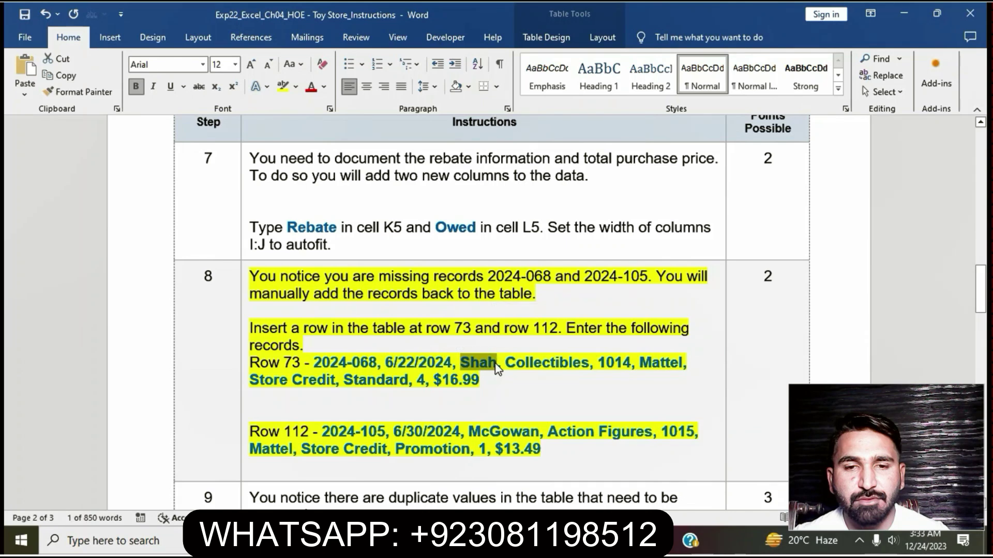
pyautogui.hotkey('alt', 'Tab')
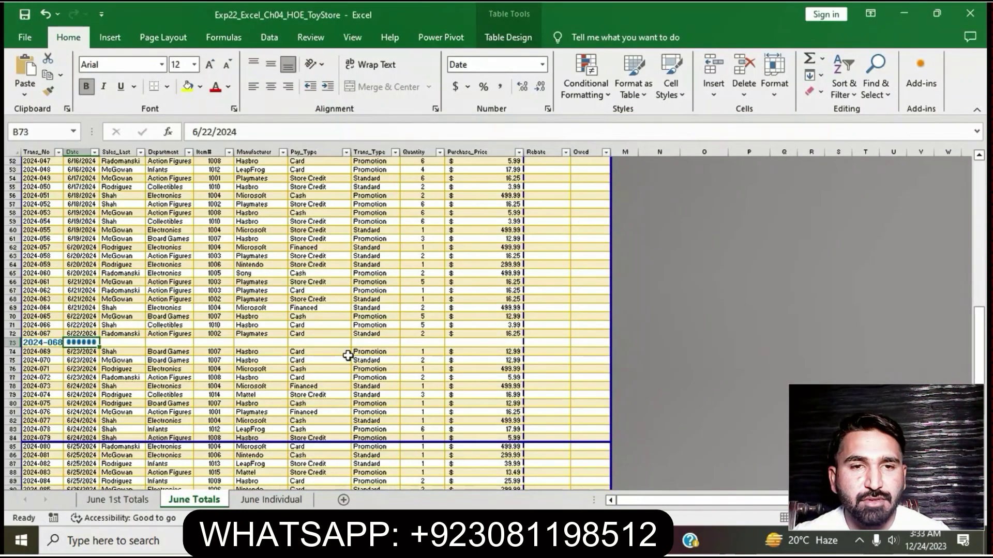
pyautogui.click(141, 346)
pyautogui.hotkey('ctrl', 'v')
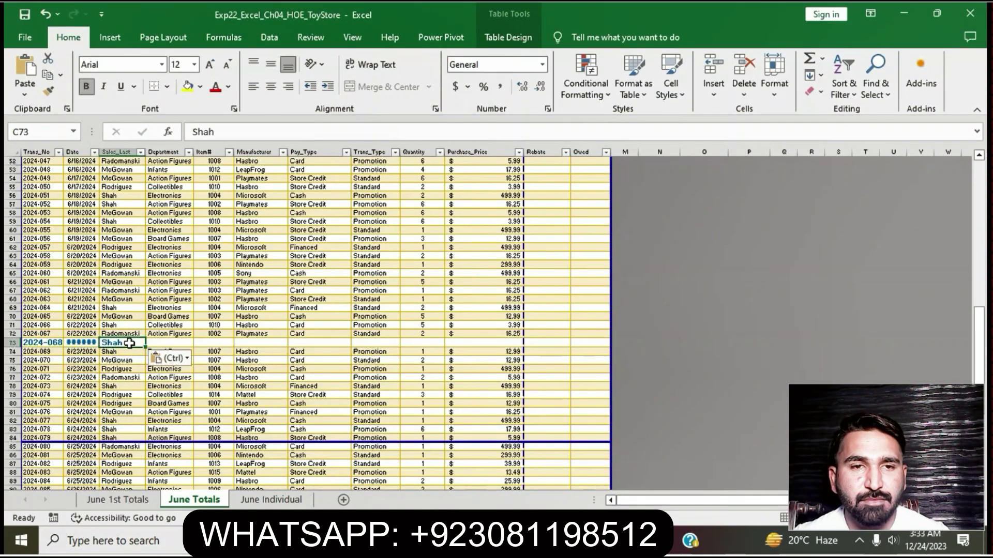
# - Copy the department Collectibles from the row 73 record in Word into cell D73 in Excel
pyautogui.hotkey('alt', 'Tab')
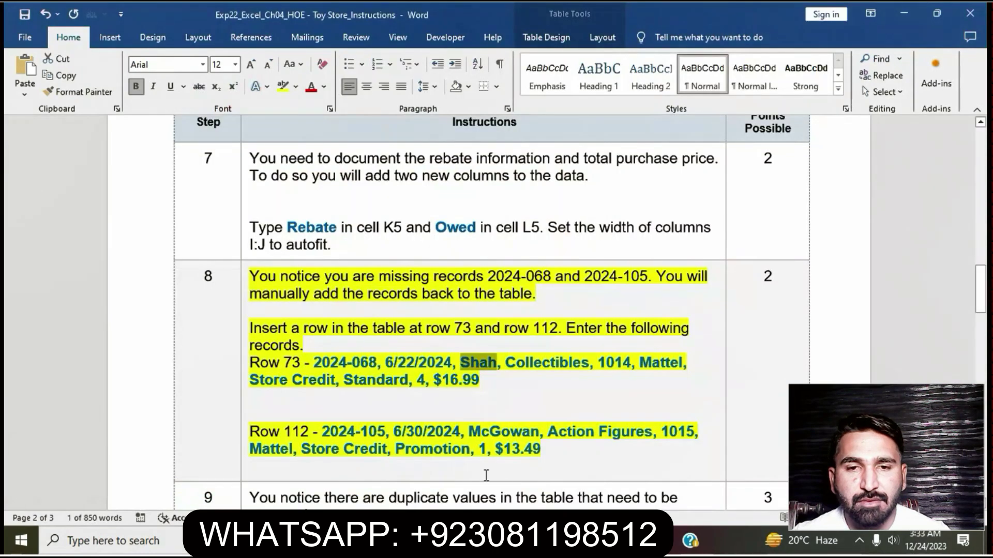
pyautogui.moveTo(509, 362); pyautogui.dragTo(587, 363)
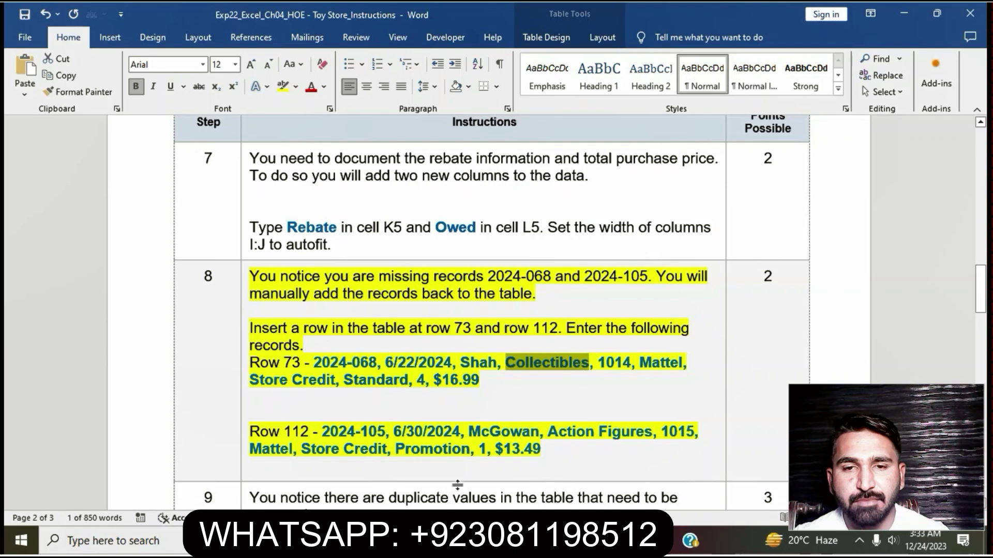
pyautogui.hotkey('alt', 'Tab')
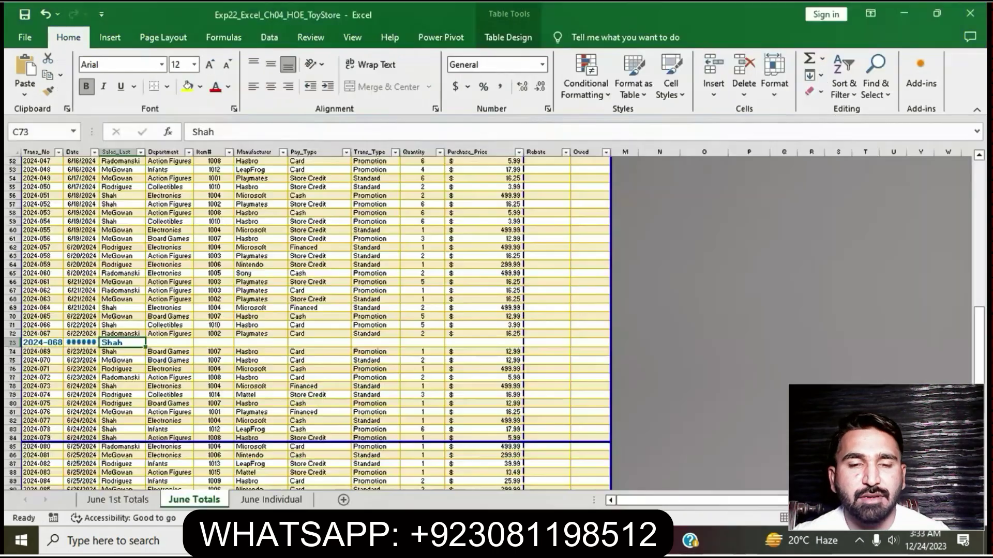
pyautogui.click(176, 344)
pyautogui.hotkey('ctrl', 'v')
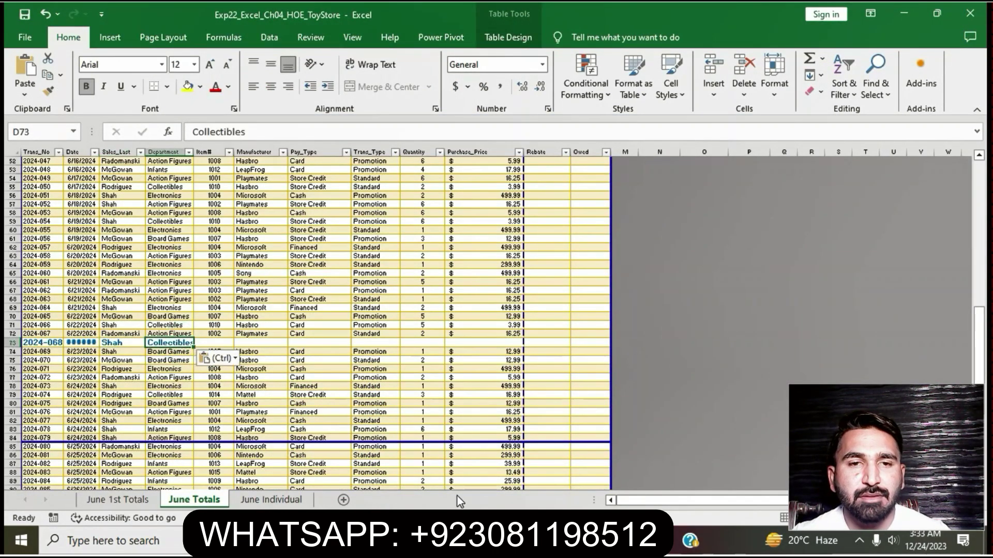
# - Copy the item number 1014 from the row 73 record in Word into cell E73 in Excel
pyautogui.hotkey('alt', 'Tab')
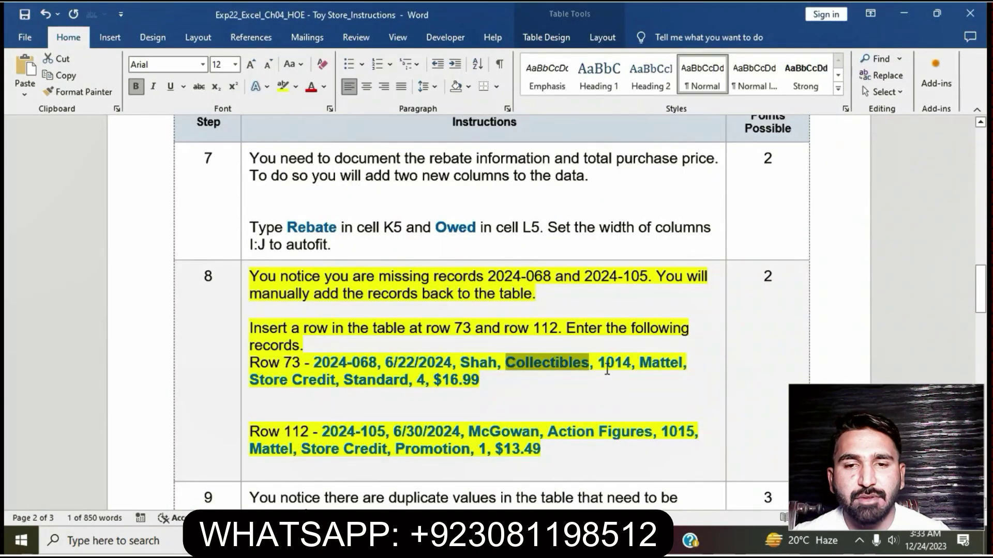
pyautogui.moveTo(599, 364); pyautogui.dragTo(629, 363)
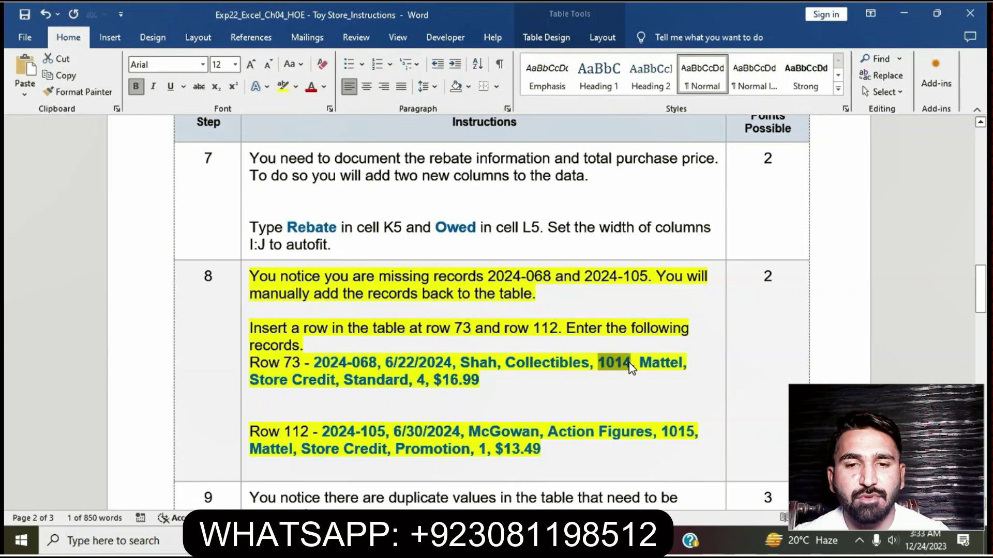
pyautogui.hotkey('ctrl', 'c')
pyautogui.hotkey('alt', 'Tab')
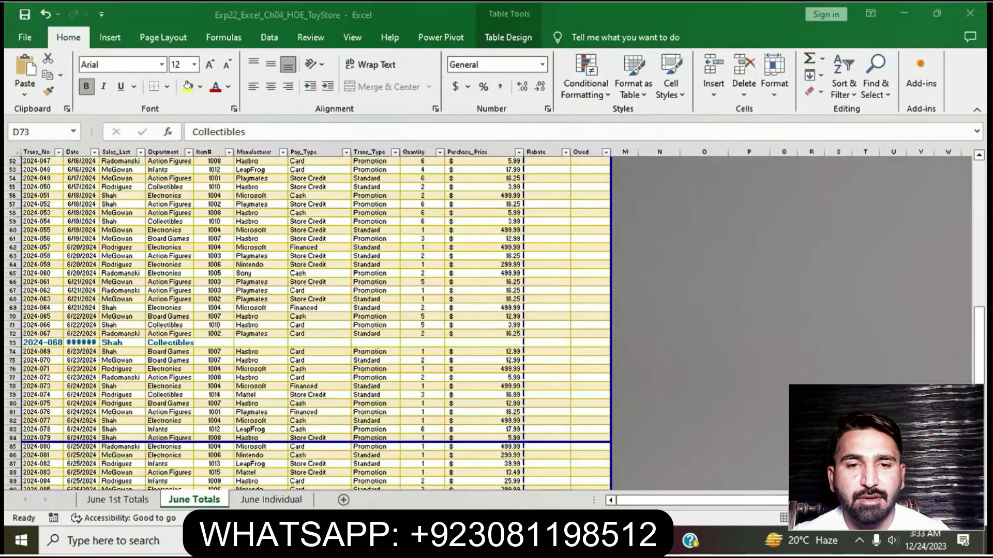
pyautogui.click(225, 344)
pyautogui.hotkey('ctrl', 'v')
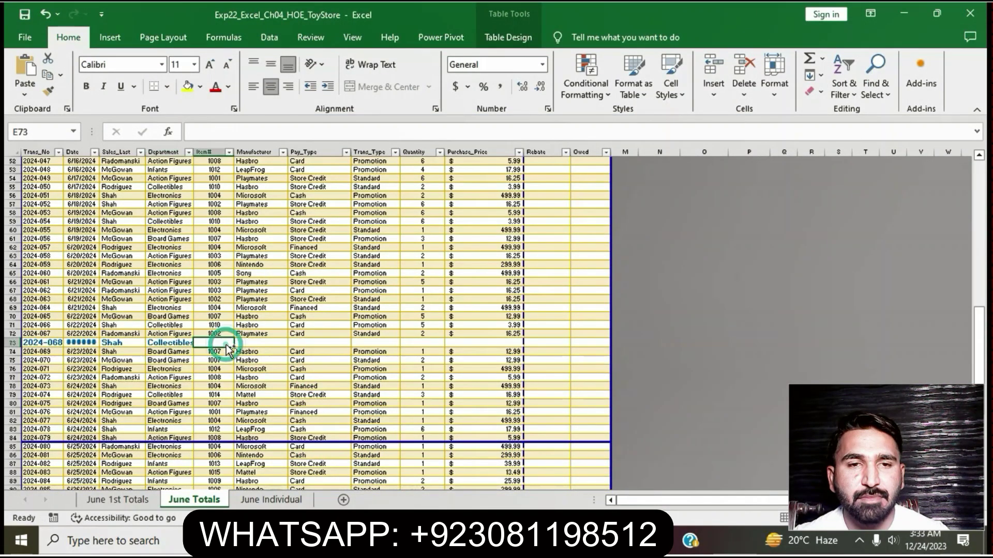
# - Copy the manufacturer Mattel from the row 73 record in Word into cell F73 in Excel
pyautogui.hotkey('alt', 'Tab')
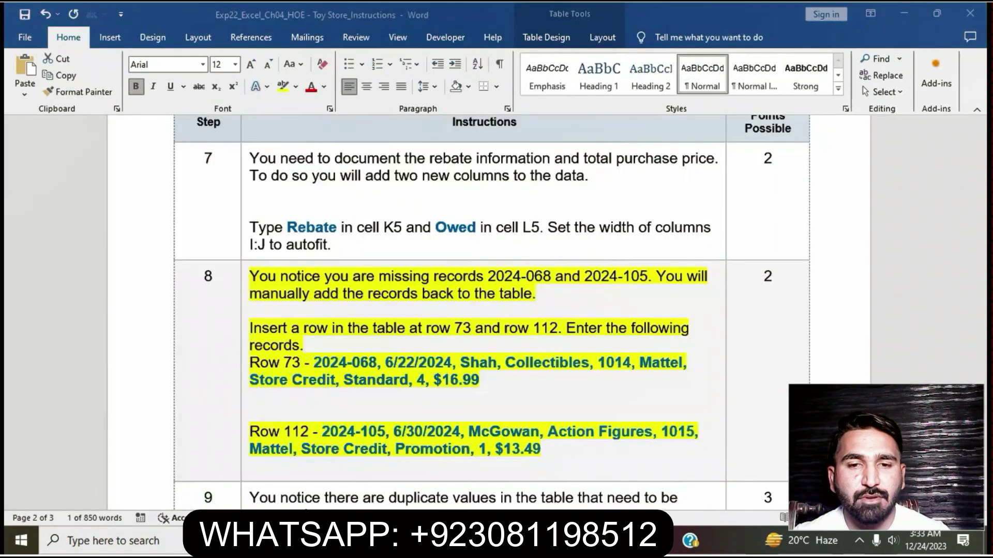
pyautogui.moveTo(654, 361); pyautogui.dragTo(682, 361)
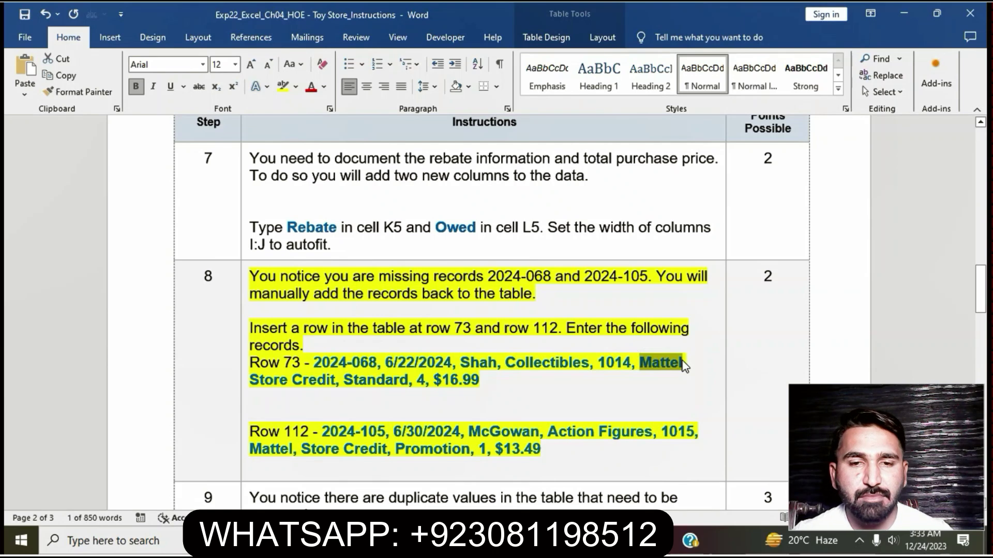
pyautogui.click(442, 540)
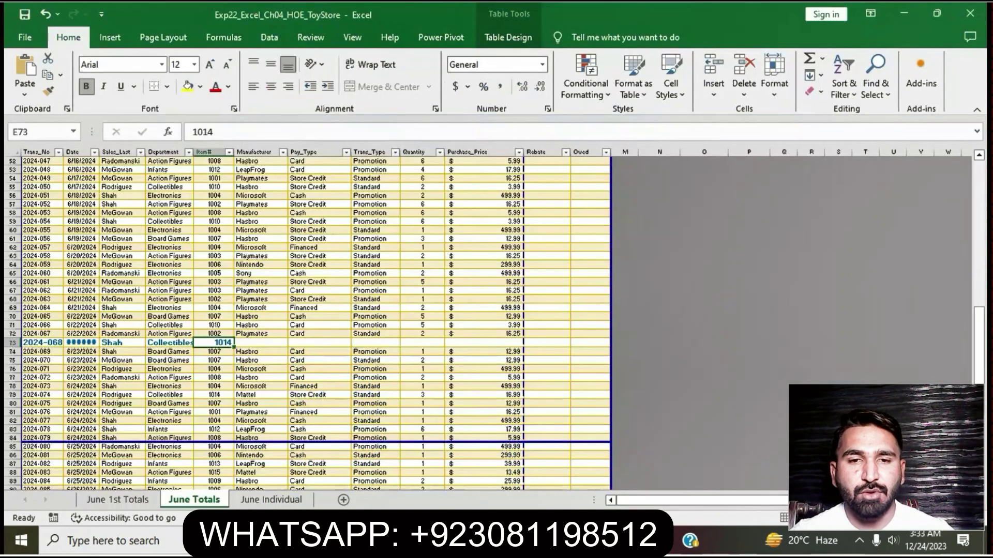
pyautogui.click(279, 345)
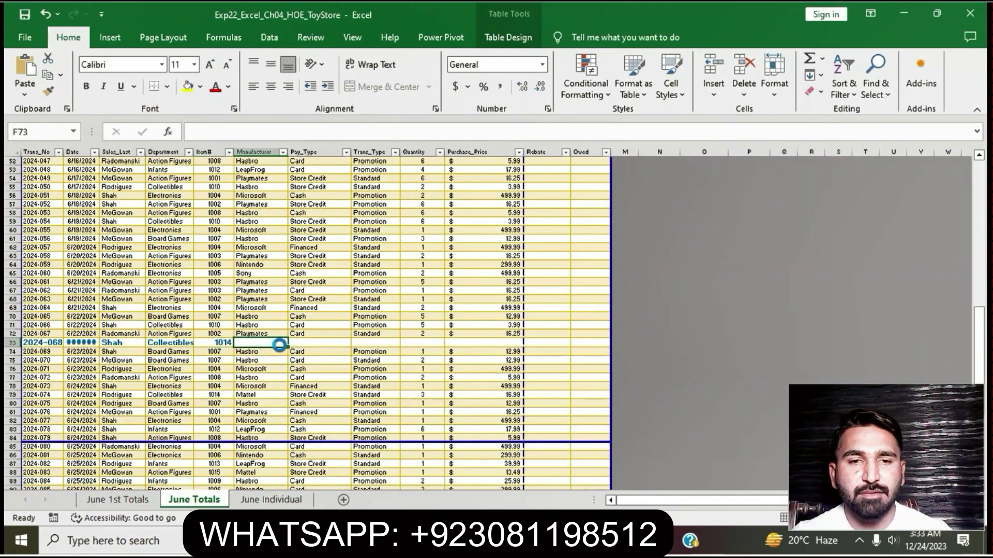
pyautogui.hotkey('ctrl', 'v')
# - Copy the payment type Store Credit from the row 73 record in Word into cell G73 in Excel
pyautogui.click(559, 540)
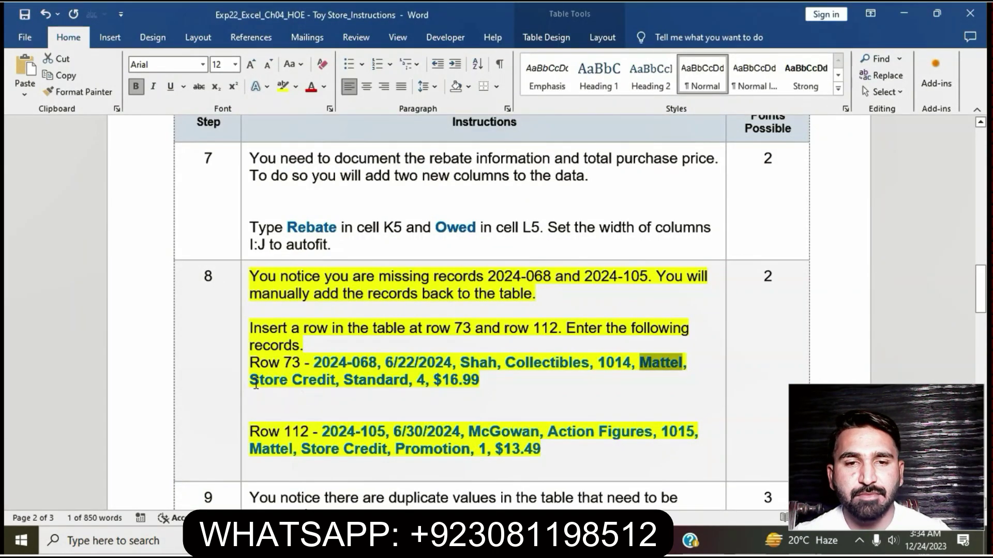
pyautogui.moveTo(255, 385); pyautogui.dragTo(334, 383)
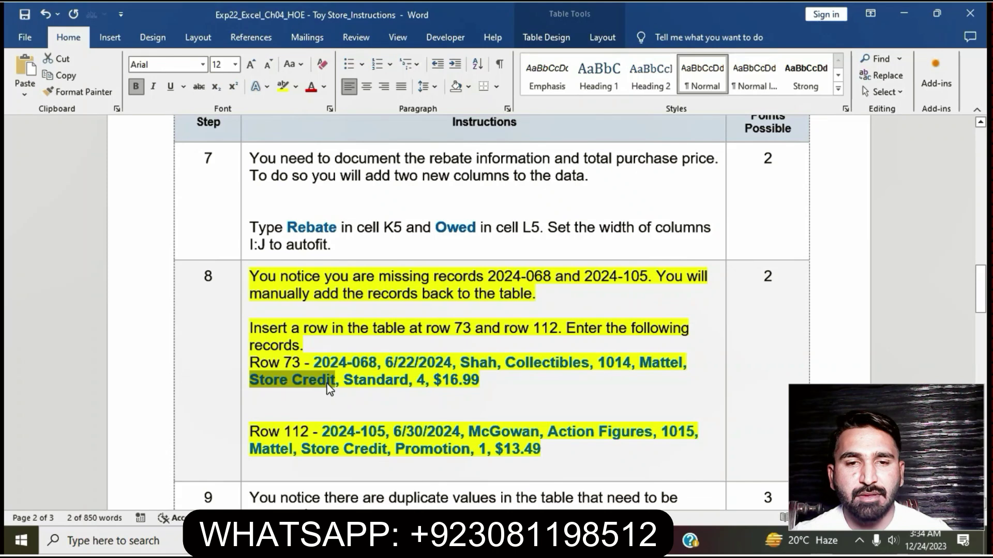
pyautogui.click(559, 540)
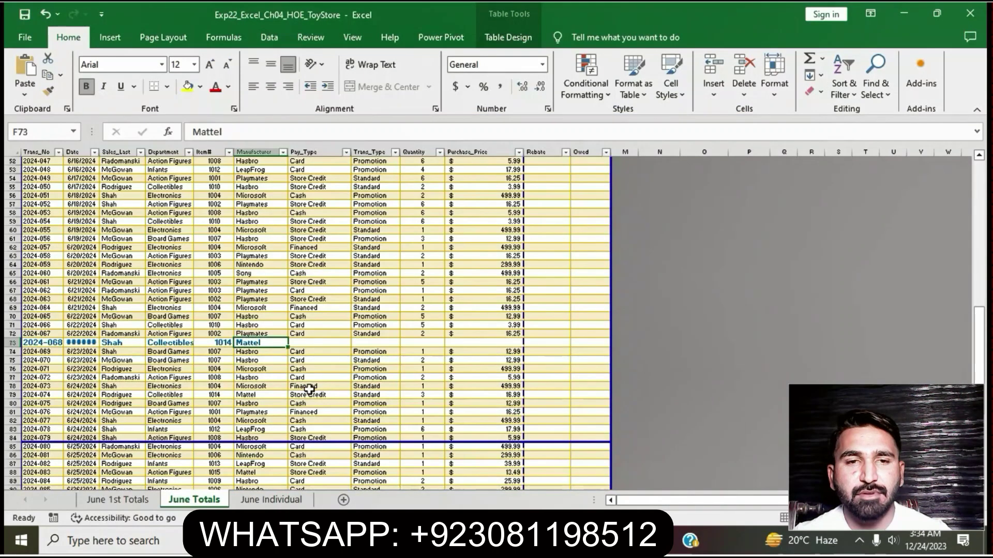
pyautogui.click(329, 346)
pyautogui.hotkey('ctrl', 'v')
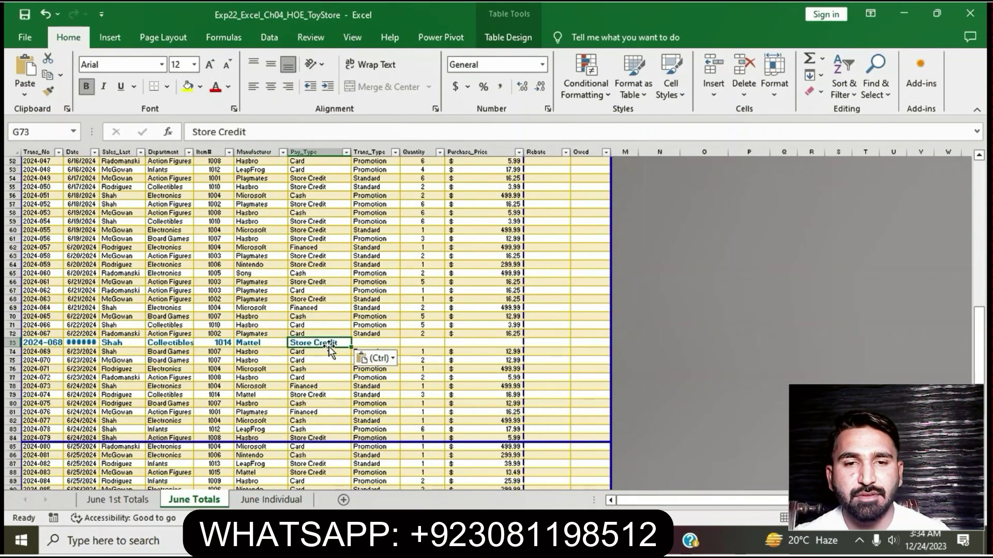
# - Copy the transaction type Standard from the row 73 record in Word into cell H73 in Excel
pyautogui.click(385, 346)
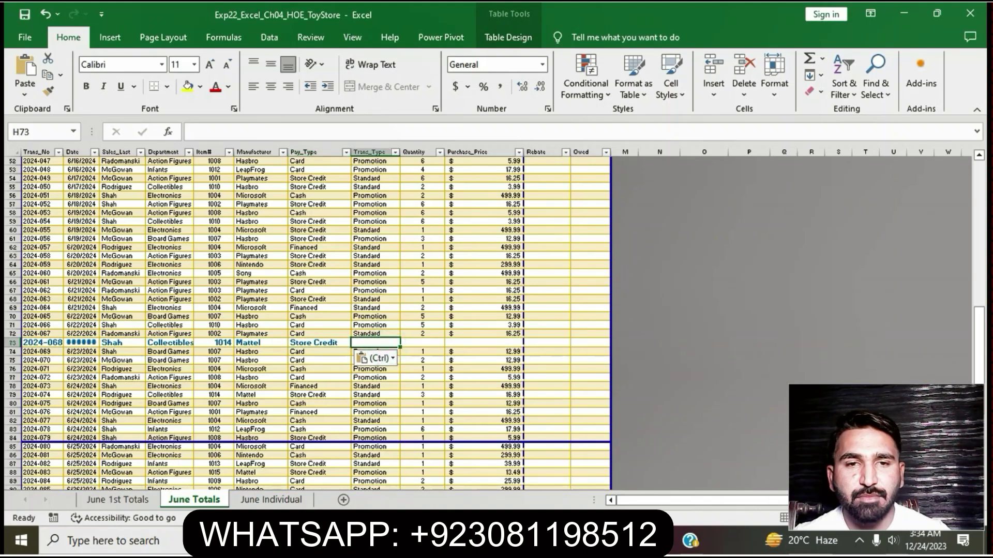
pyautogui.click(558, 541)
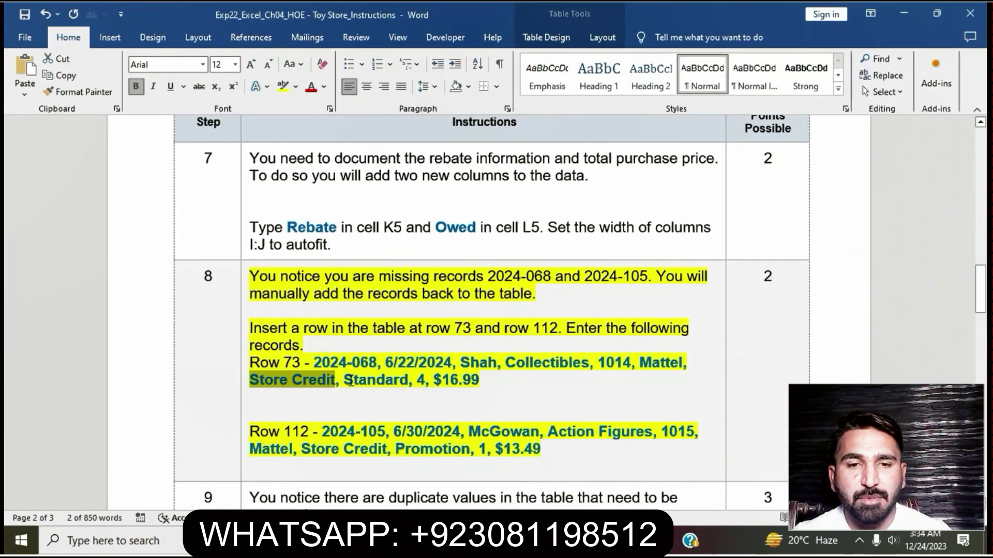
pyautogui.moveTo(348, 382); pyautogui.dragTo(409, 385)
pyautogui.hotkey('ctrl', 'c')
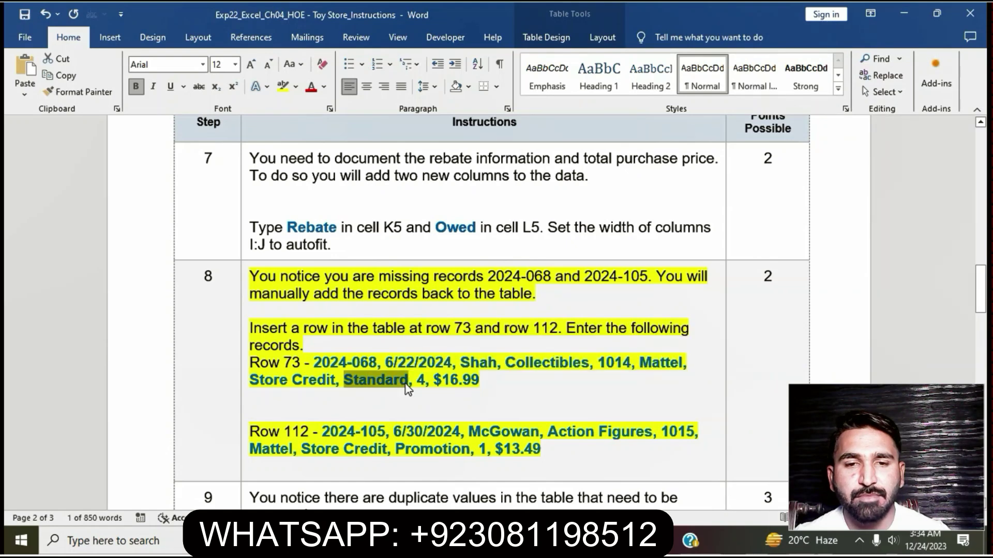
pyautogui.hotkey('alt', 'Tab')
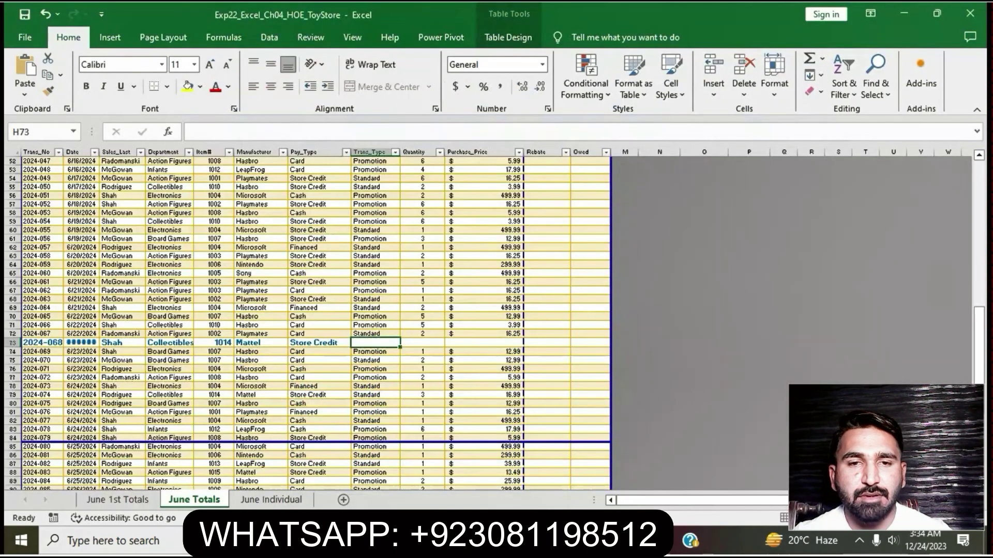
pyautogui.hotkey('ctrl', 'v')
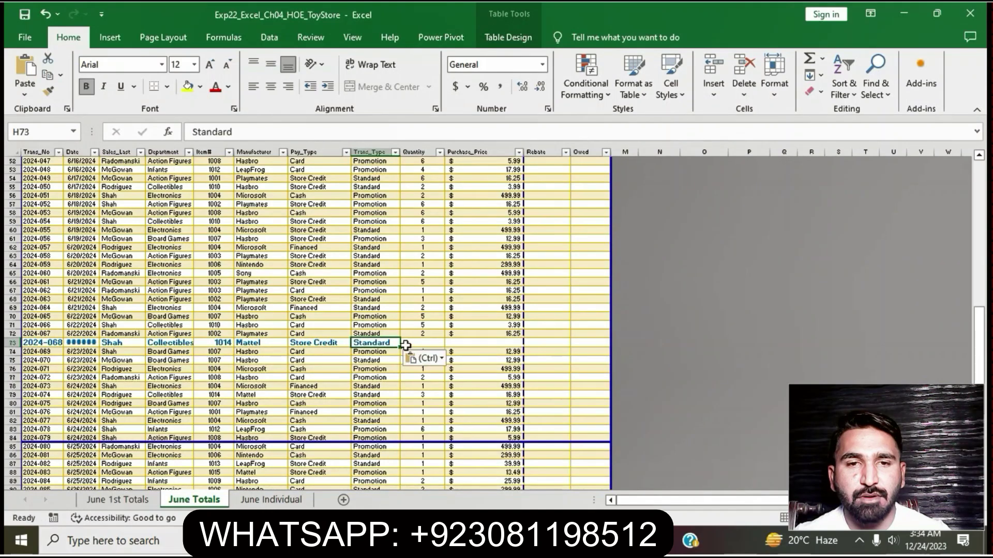
# - Copy the quantity 4 from the row 73 record in Word into cell I73 in Excel
pyautogui.click(420, 343)
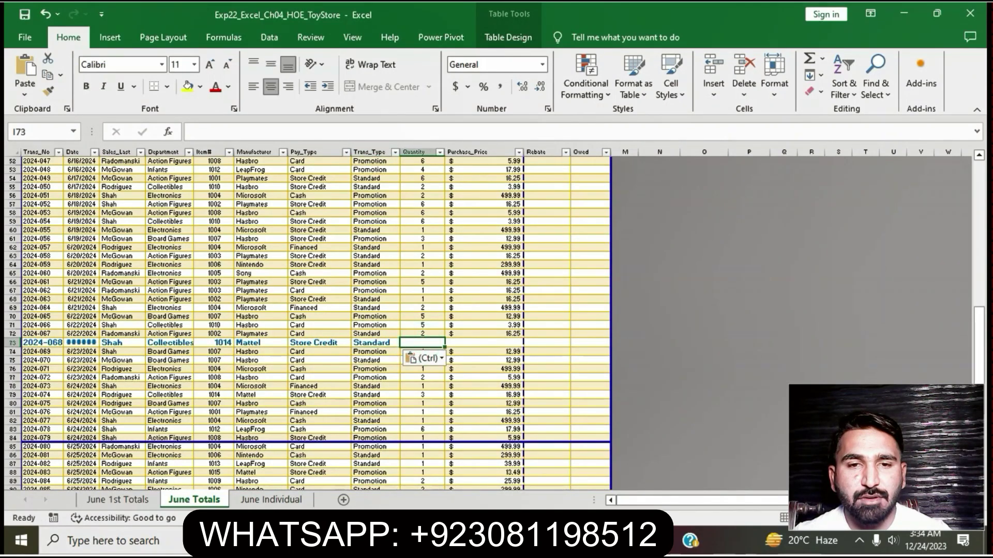
pyautogui.hotkey('alt', 'Tab')
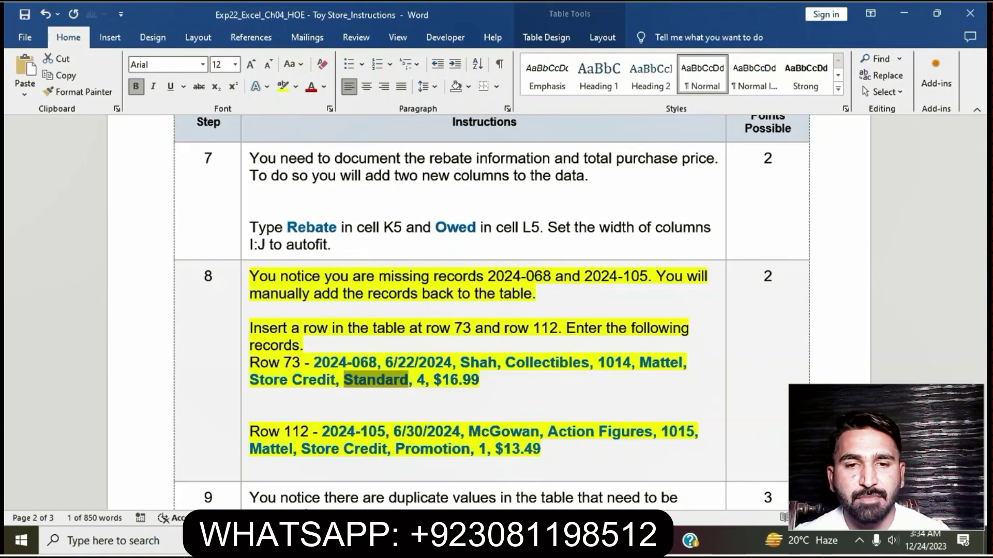
pyautogui.doubleClick(420, 380)
pyautogui.hotkey('ctrl', 'c')
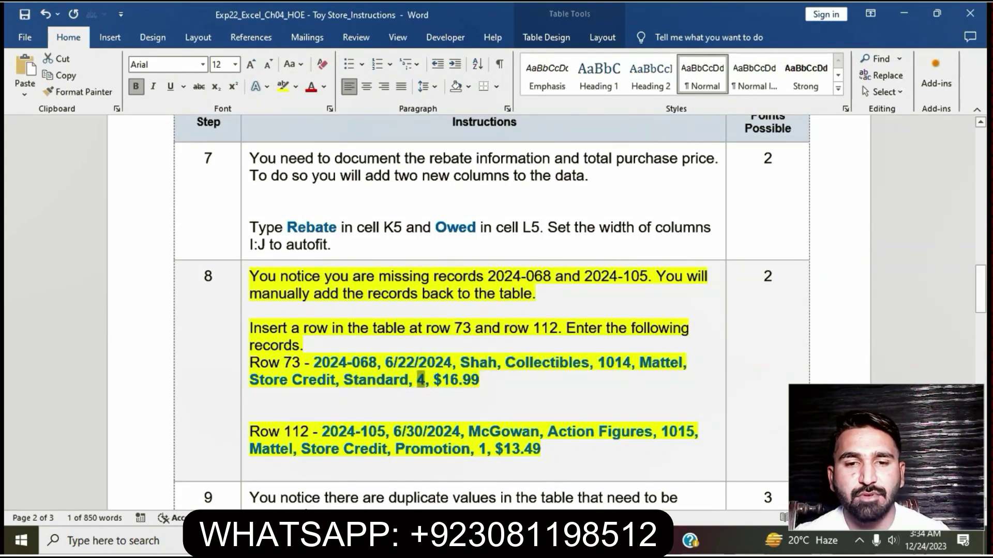
pyautogui.hotkey('alt', 'Tab')
pyautogui.hotkey('ctrl', 'v')
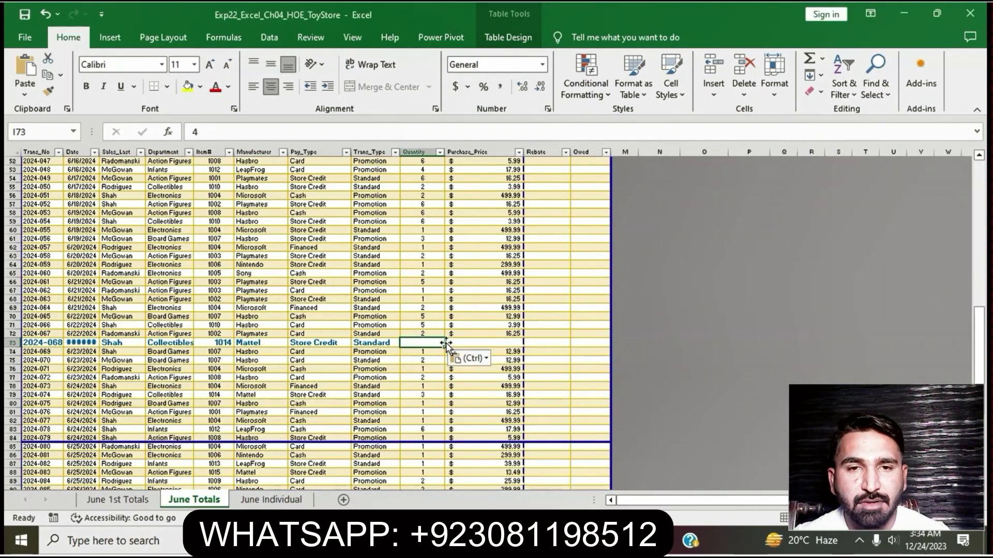
# - Copy the purchase price $16.99 from the row 73 record in Word into cell J73 in Excel
pyautogui.click(467, 343)
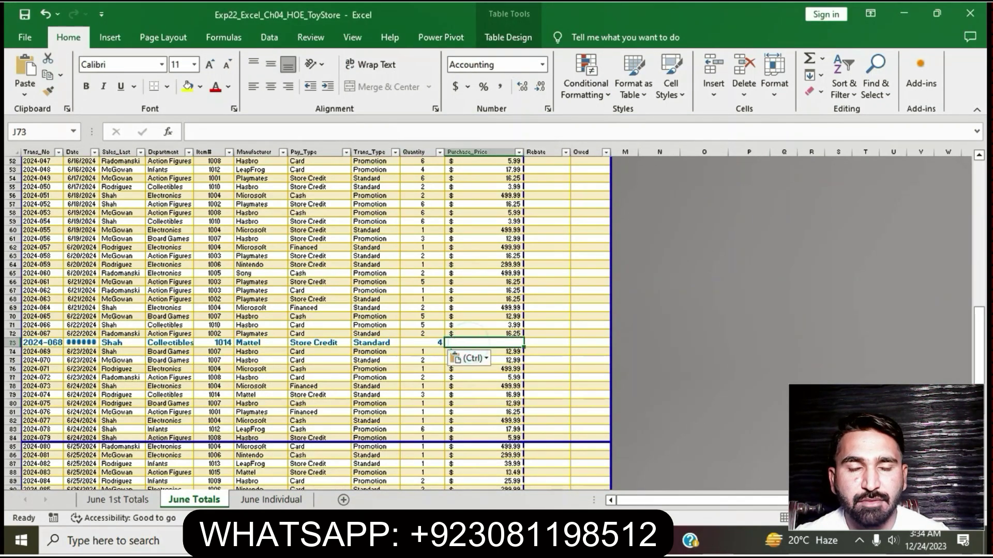
pyautogui.hotkey('alt', 'Tab')
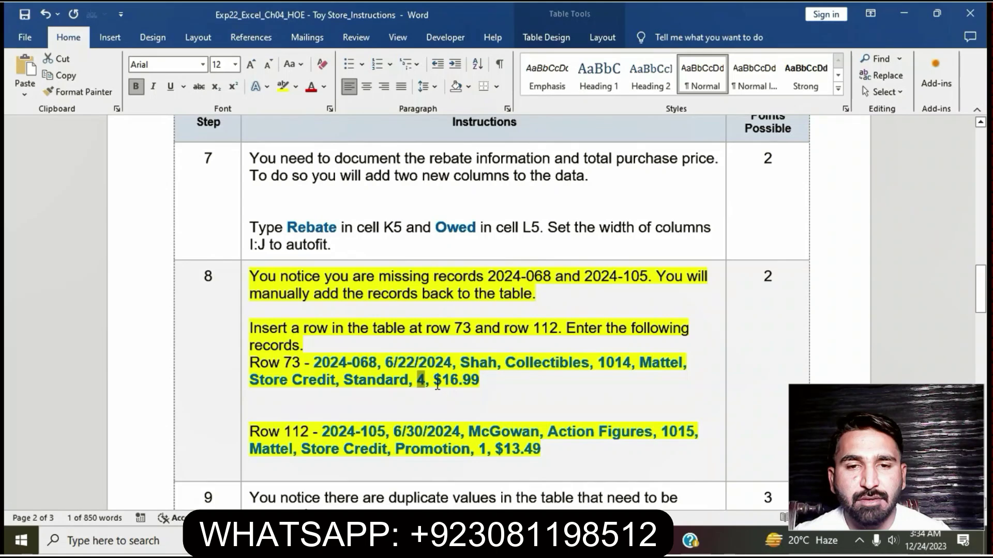
pyautogui.moveTo(434, 380); pyautogui.dragTo(479, 382)
pyautogui.hotkey('ctrl', 'c')
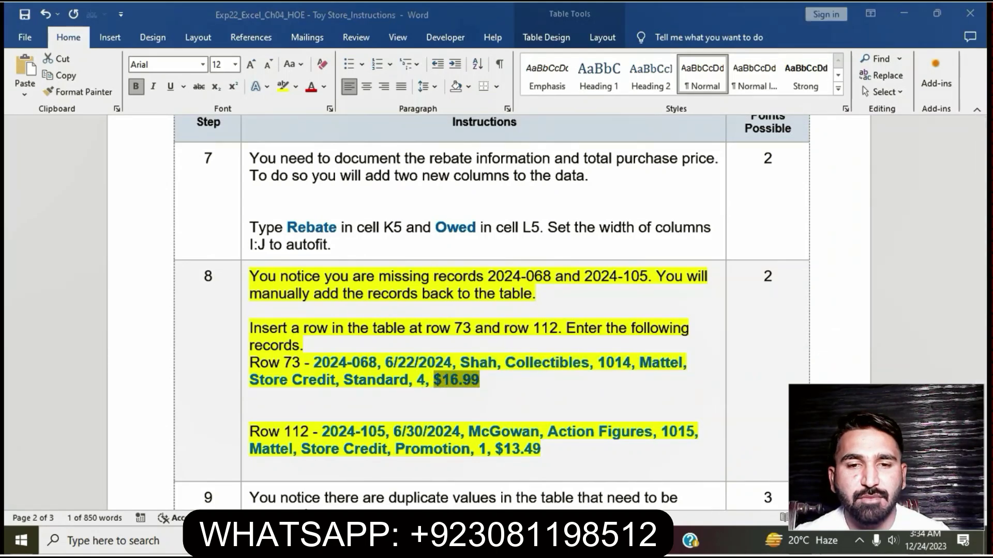
pyautogui.hotkey('alt', 'Tab')
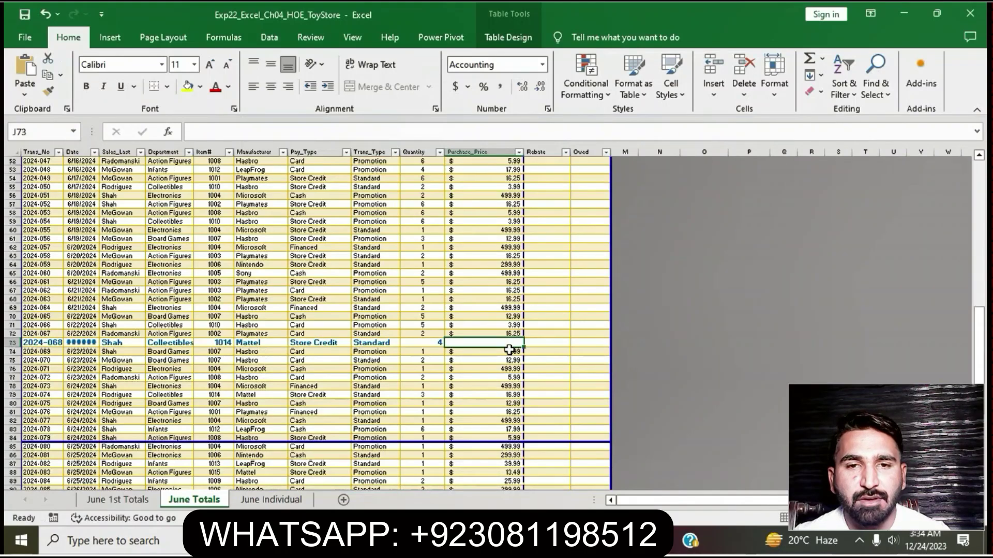
pyautogui.hotkey('ctrl', 'v')
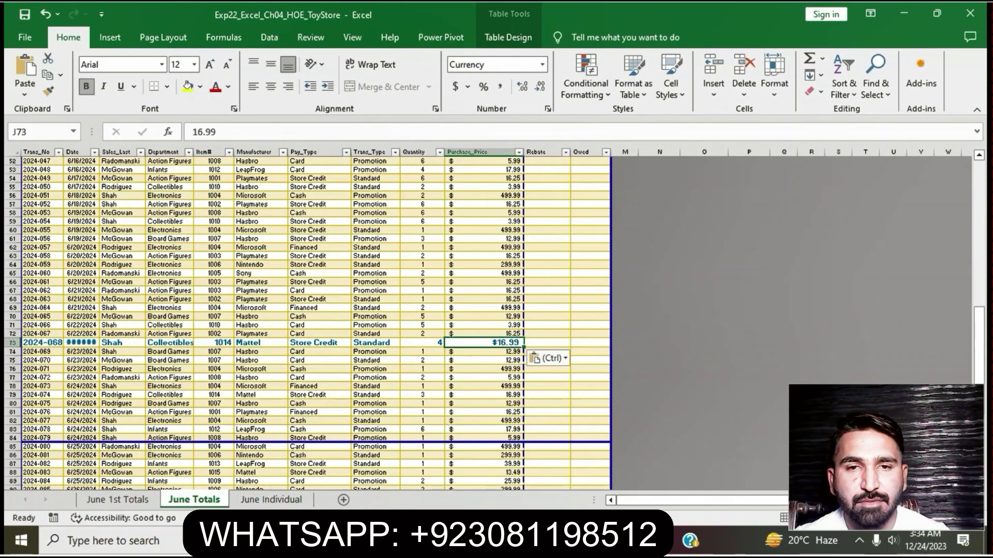
# - Copy the transaction number of the row 112 record in Word into cell A112, directly below the table in Excel
pyautogui.hotkey('alt', 'Tab')
pyautogui.click(449, 387)
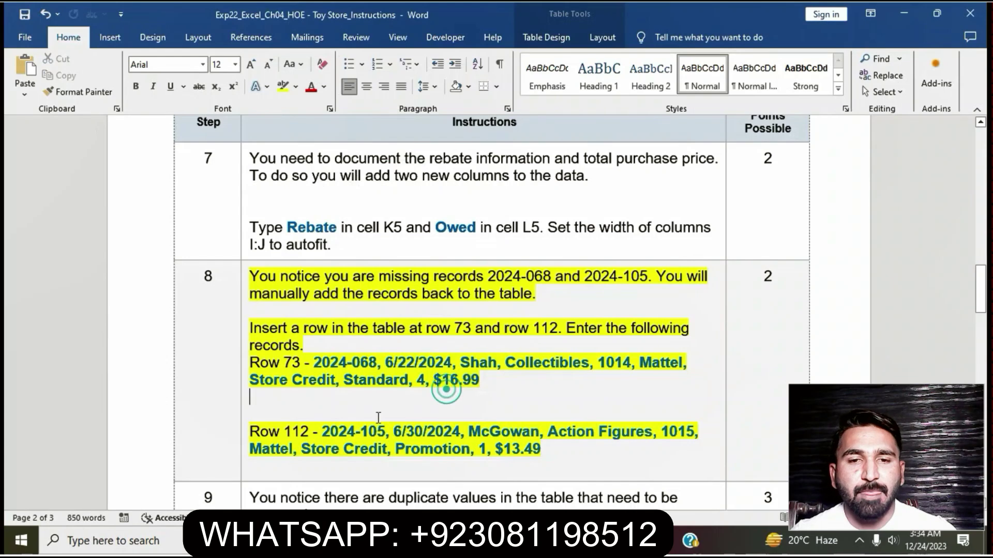
pyautogui.moveTo(323, 431); pyautogui.dragTo(385, 436)
pyautogui.hotkey('ctrl', 'c')
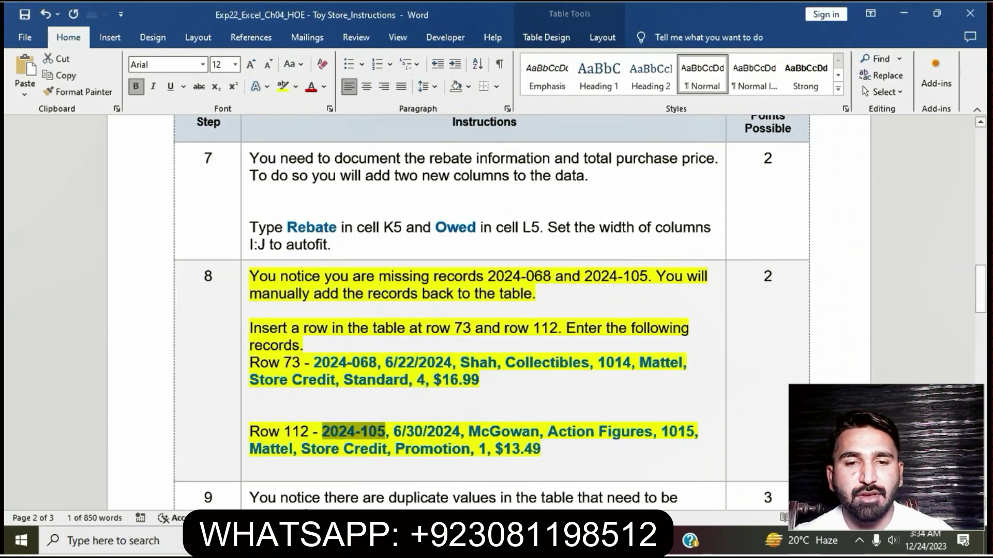
pyautogui.hotkey('alt', 'Tab')
pyautogui.scroll(-19, 392, 416)
pyautogui.scroll(7, 393, 415)
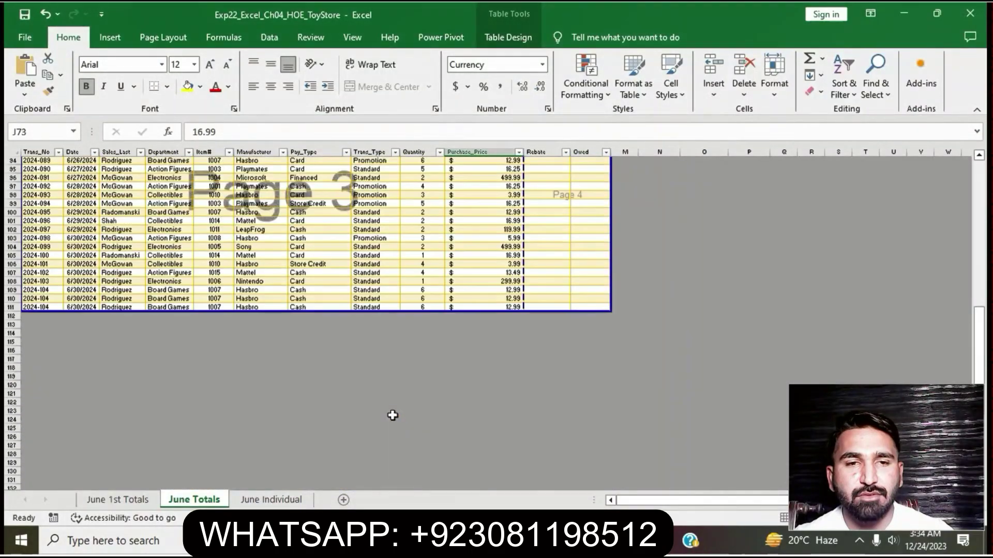
pyautogui.click(36, 362)
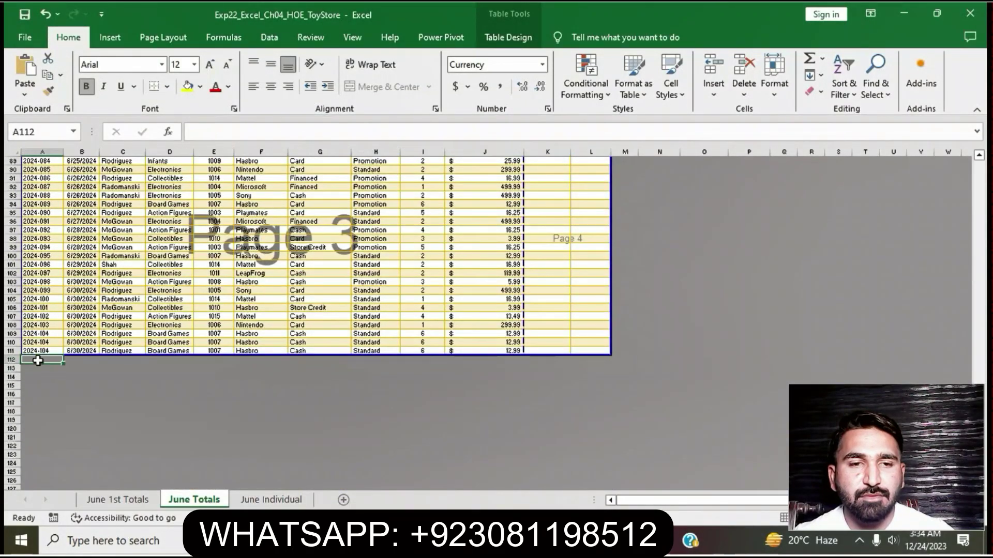
pyautogui.hotkey('ctrl', 'v')
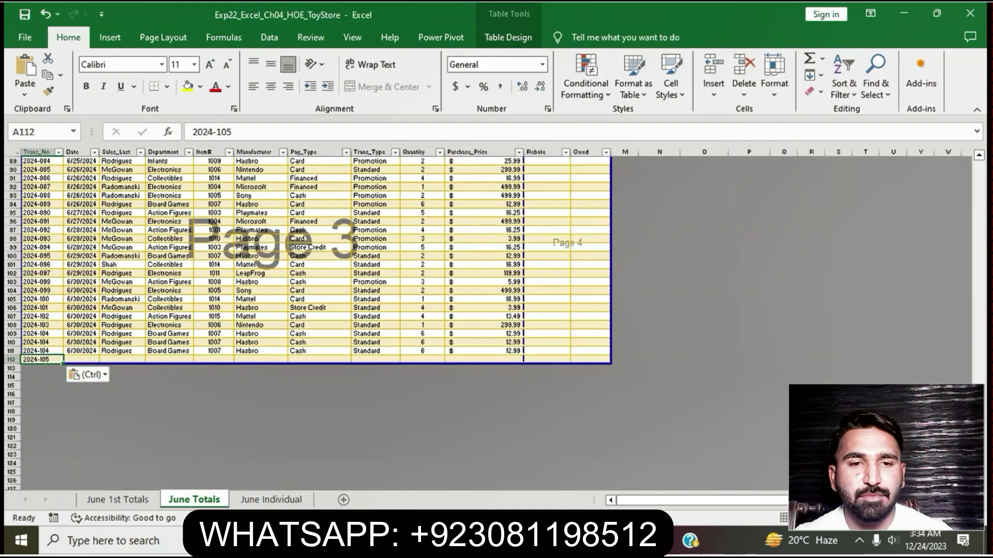
# - Copy the date 6/30/2024 from the row 112 record in Word into cell B112 in Excel
pyautogui.hotkey('alt', 'Tab')
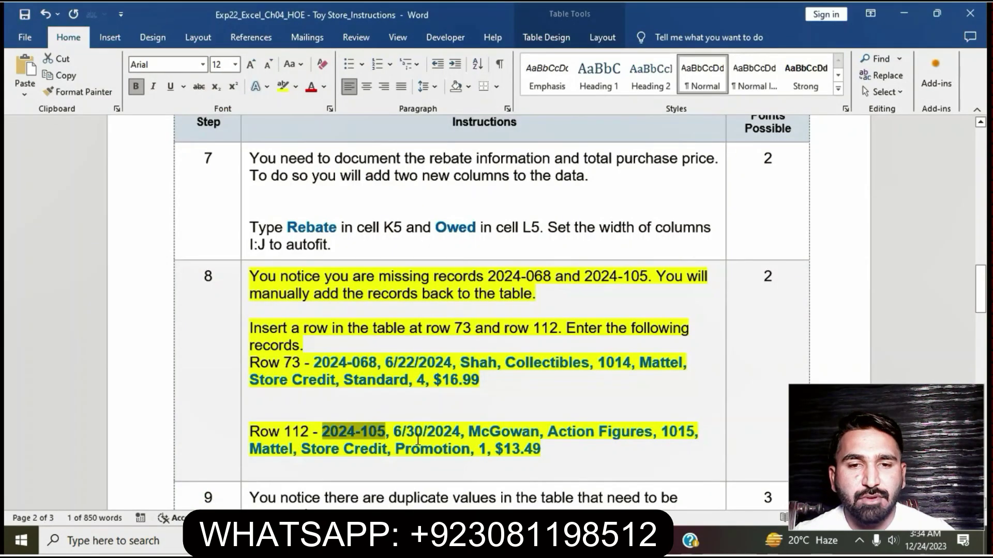
pyautogui.moveTo(394, 431); pyautogui.dragTo(446, 435)
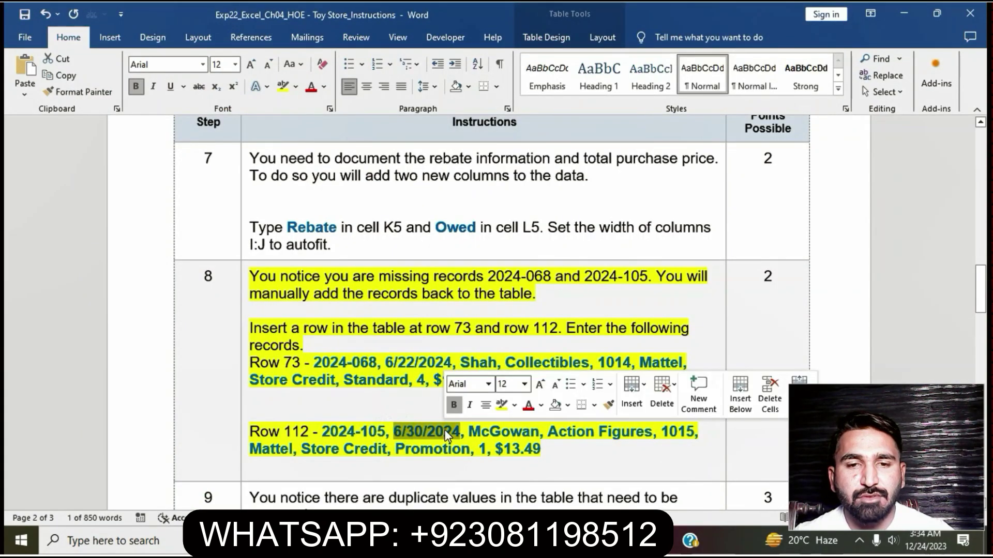
pyautogui.hotkey('ctrl', 'c')
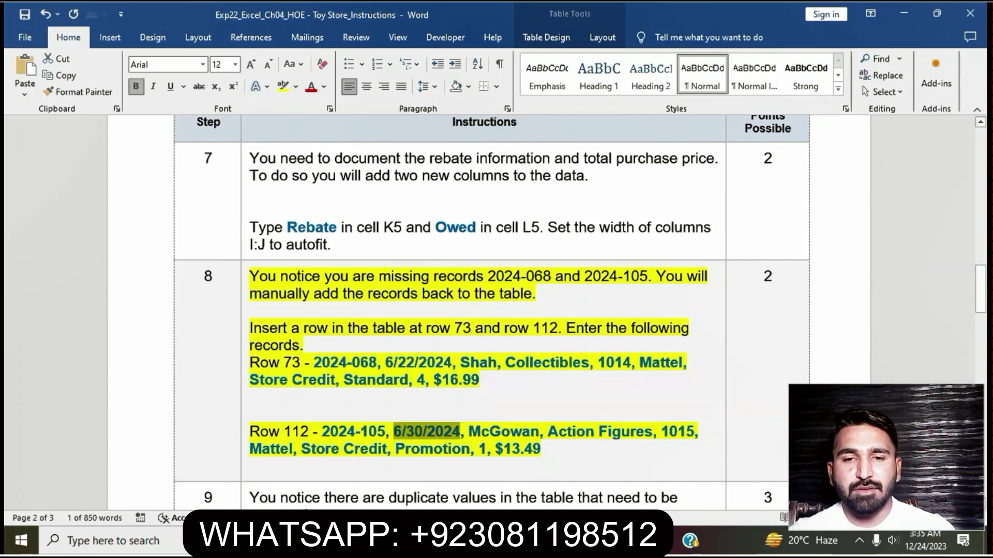
pyautogui.hotkey('alt', 'Tab')
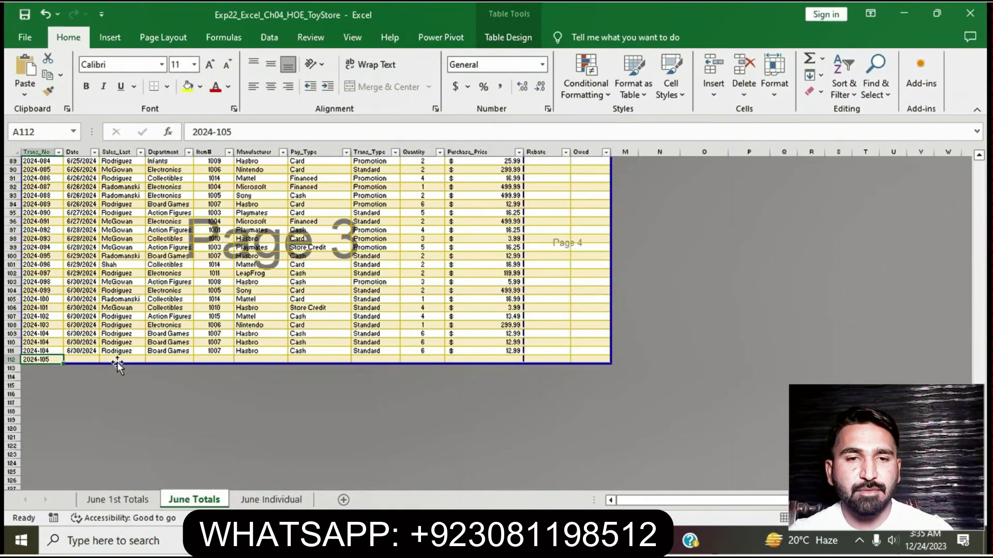
pyautogui.click(92, 359)
pyautogui.hotkey('ctrl', 'v')
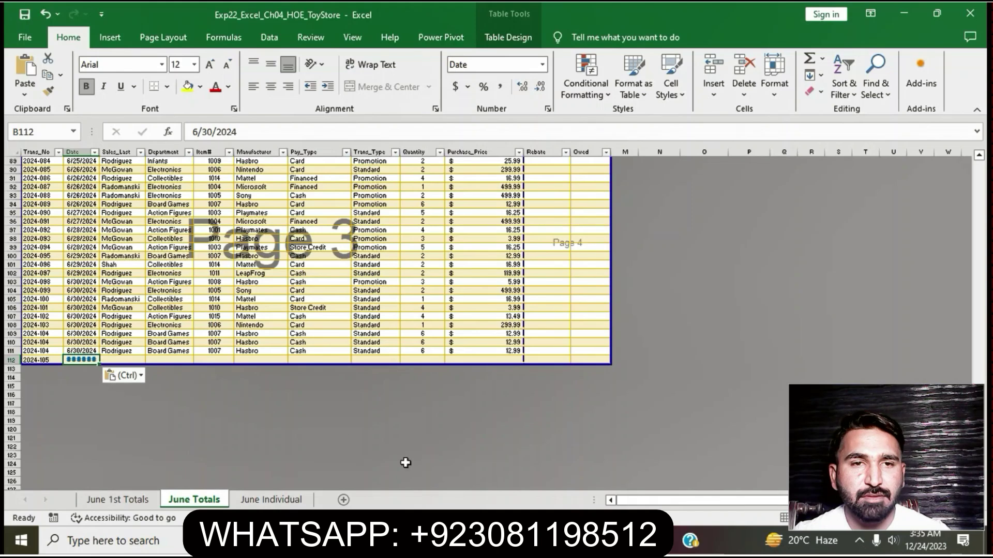
# - Copy the salesperson's last name from the row 112 record in Word into cell C112 in Excel
pyautogui.hotkey('alt', 'Tab')
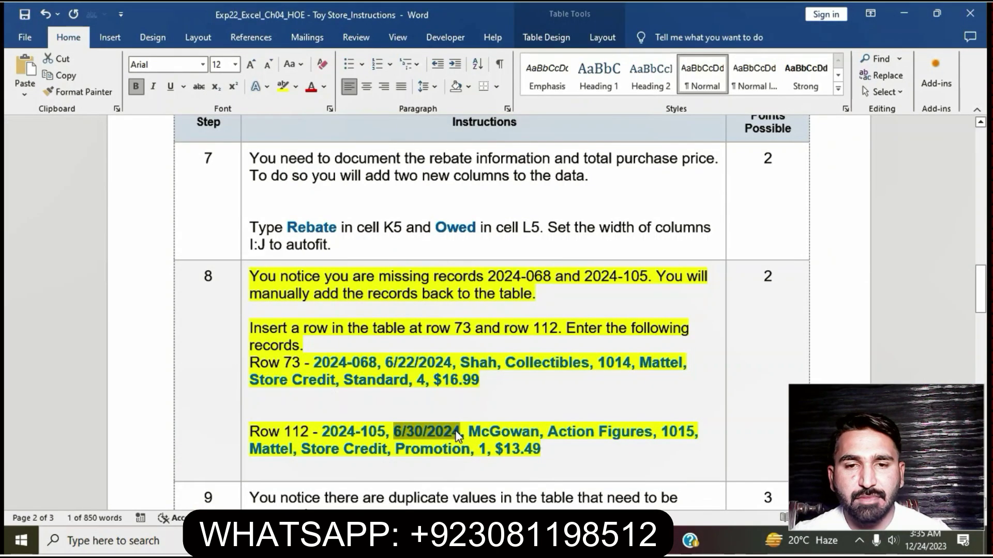
pyautogui.moveTo(469, 432); pyautogui.dragTo(533, 432)
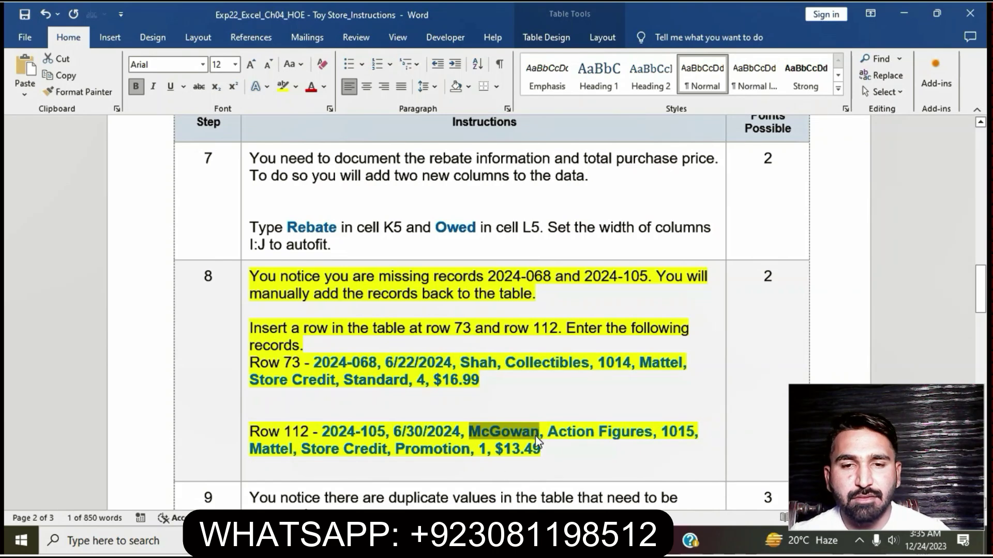
pyautogui.hotkey('alt', 'Tab')
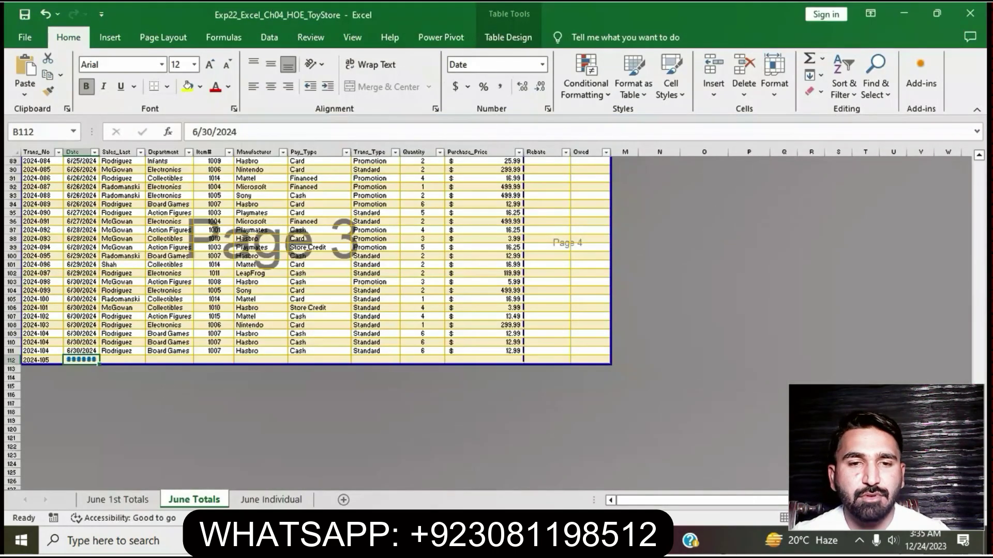
pyautogui.click(133, 360)
pyautogui.hotkey('ctrl', 'v')
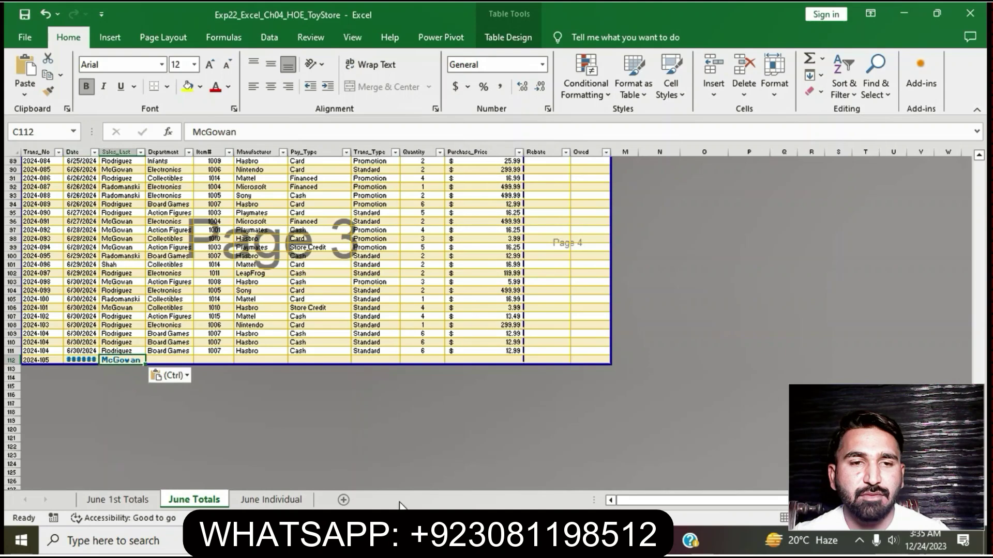
# - Copy the department Action Figures from the row 112 record in Word into cell D112 in Excel
pyautogui.hotkey('alt', 'Tab')
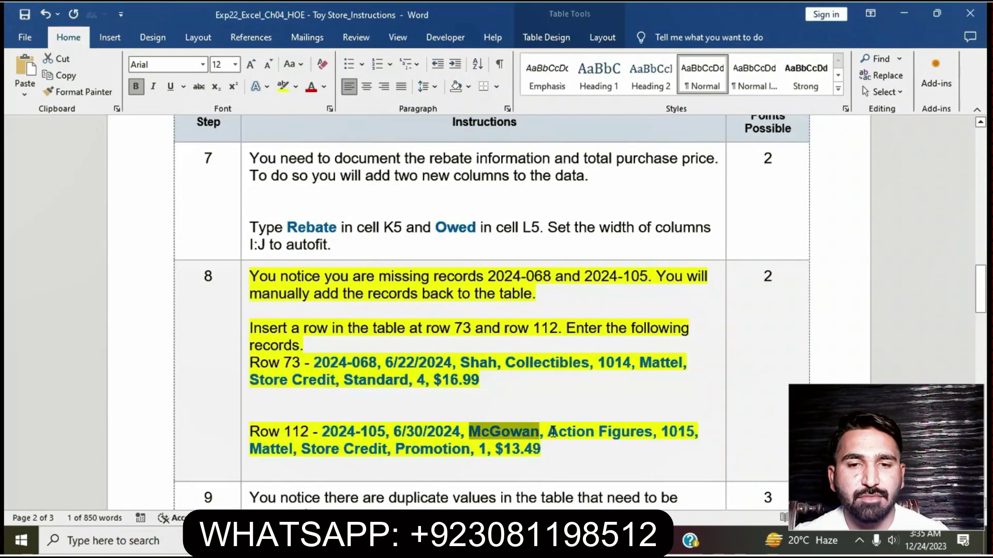
pyautogui.moveTo(552, 431); pyautogui.dragTo(638, 437)
pyautogui.hotkey('ctrl', 'c')
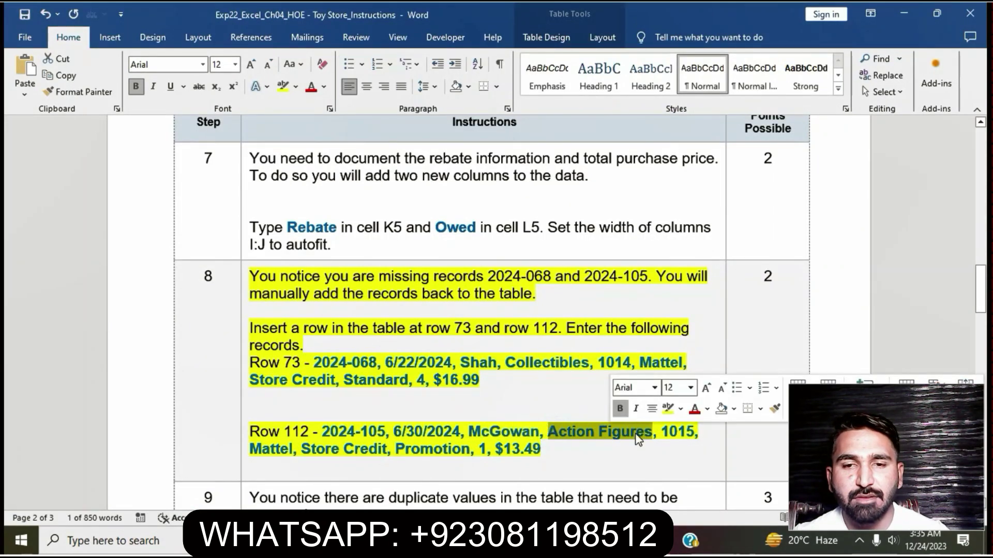
pyautogui.hotkey('alt', 'Tab')
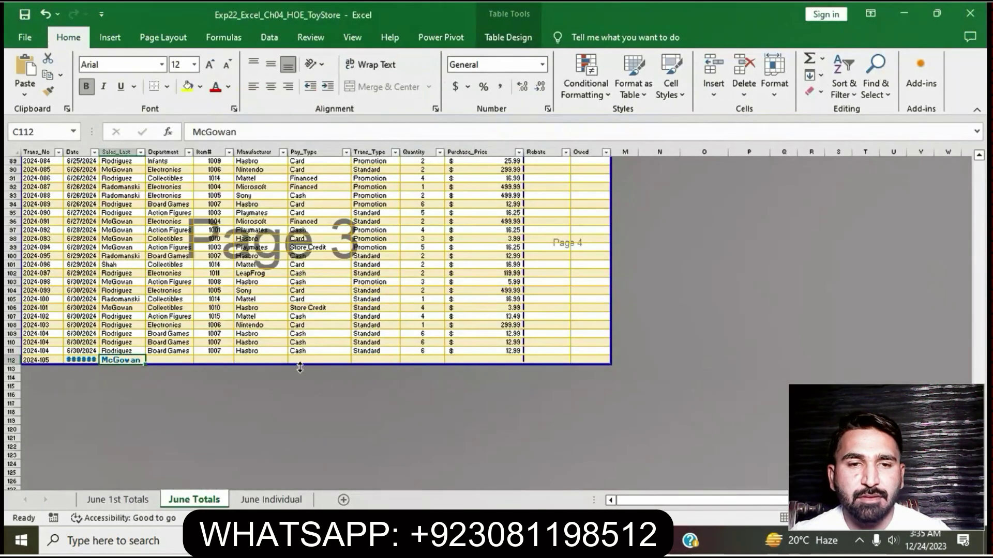
pyautogui.click(171, 360)
pyautogui.hotkey('ctrl', 'v')
# - Copy the item number 1015 from the row 112 record in Word into cell E112 in Excel
pyautogui.click(225, 361)
pyautogui.click(225, 359)
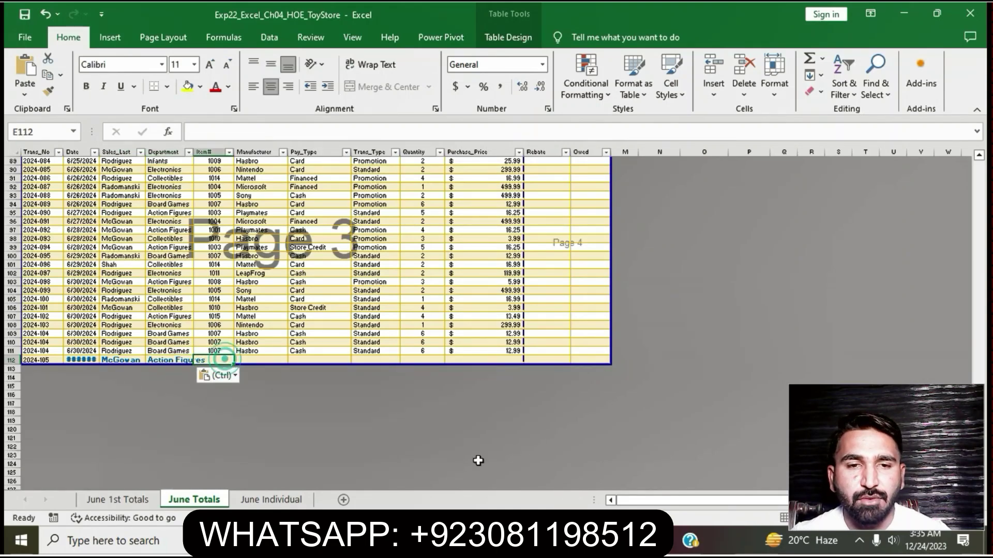
pyautogui.hotkey('alt', 'Tab')
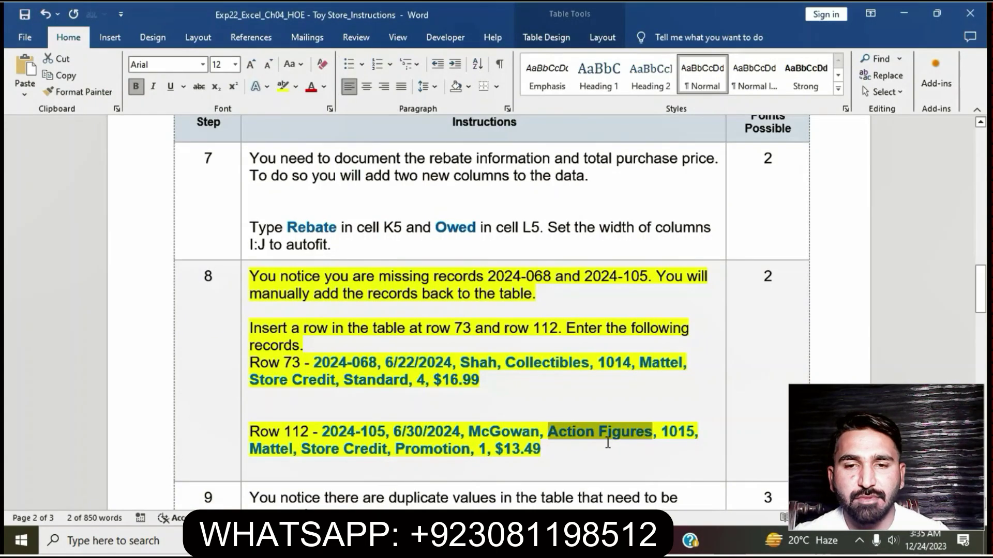
pyautogui.moveTo(663, 431); pyautogui.dragTo(694, 432)
pyautogui.hotkey('ctrl', 'c')
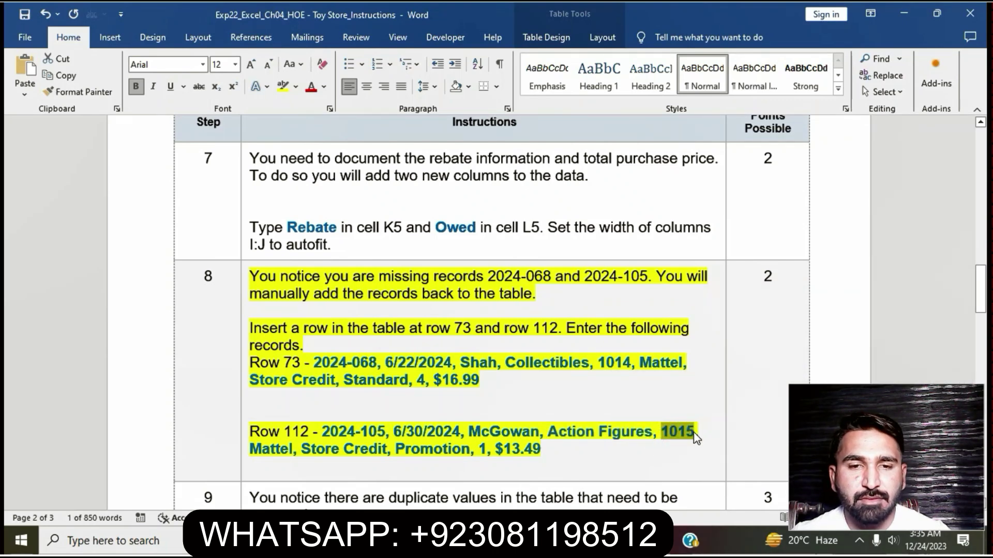
pyautogui.hotkey('alt', 'Tab')
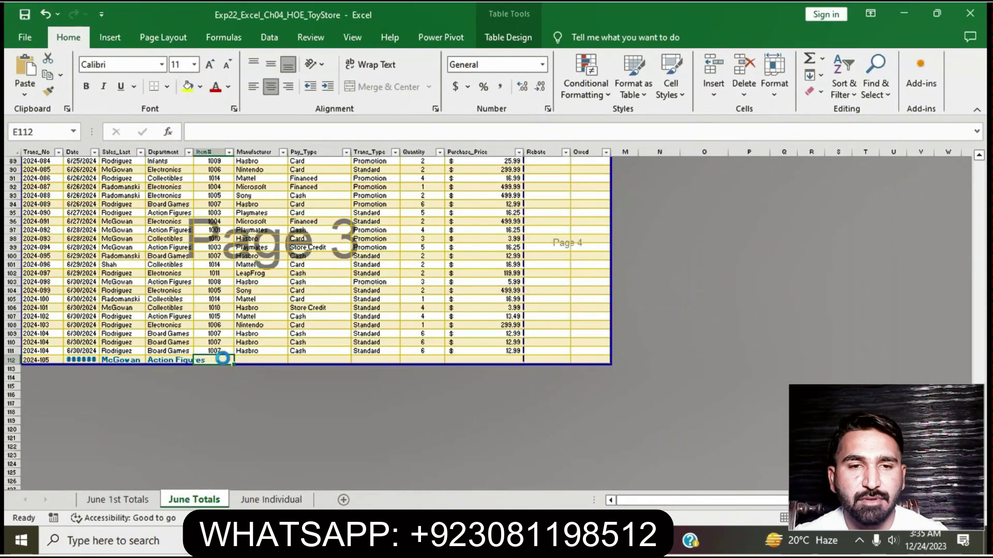
pyautogui.hotkey('ctrl', 'v')
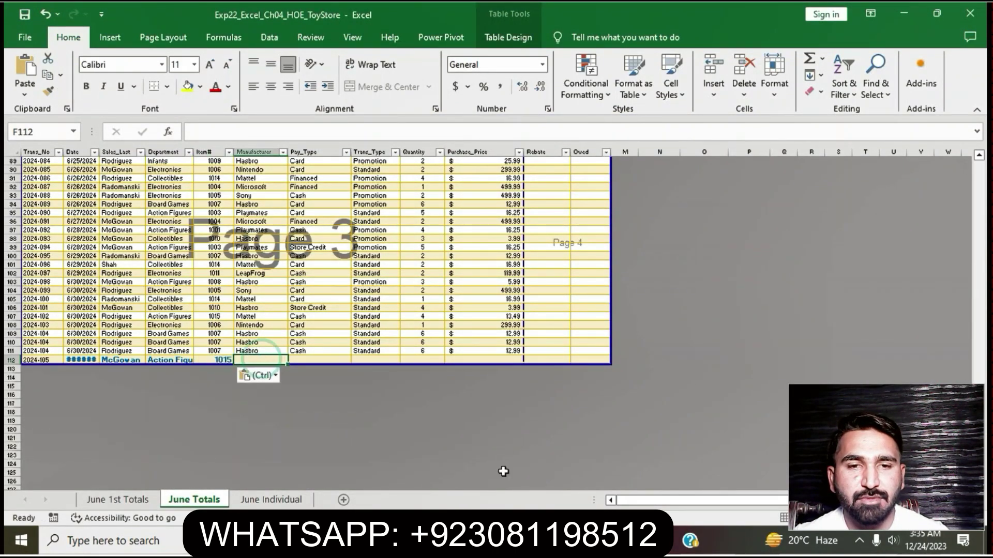
# - Copy the manufacturer Mattel from the row 112 record in Word into cell F112 in Excel
pyautogui.hotkey('alt', 'Tab')
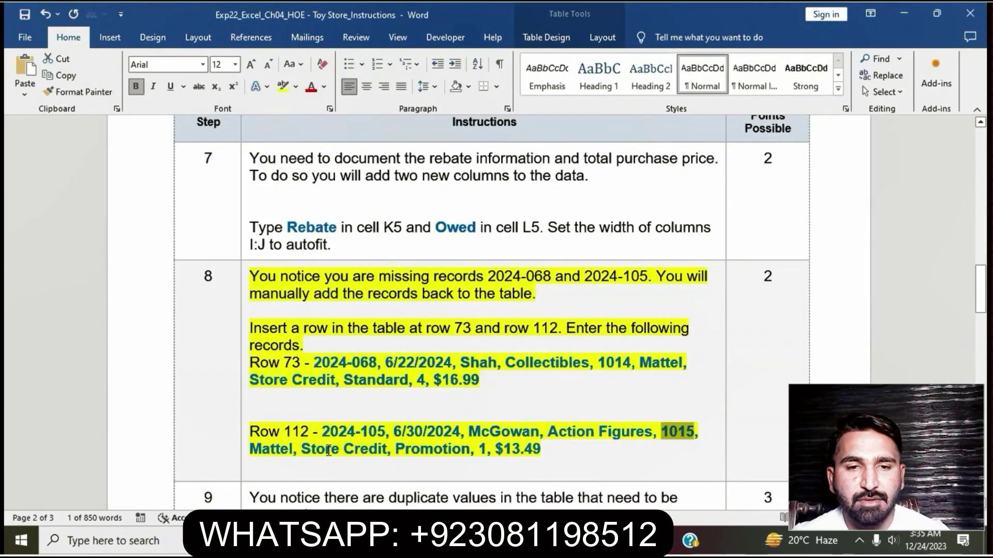
pyautogui.doubleClick(255, 450)
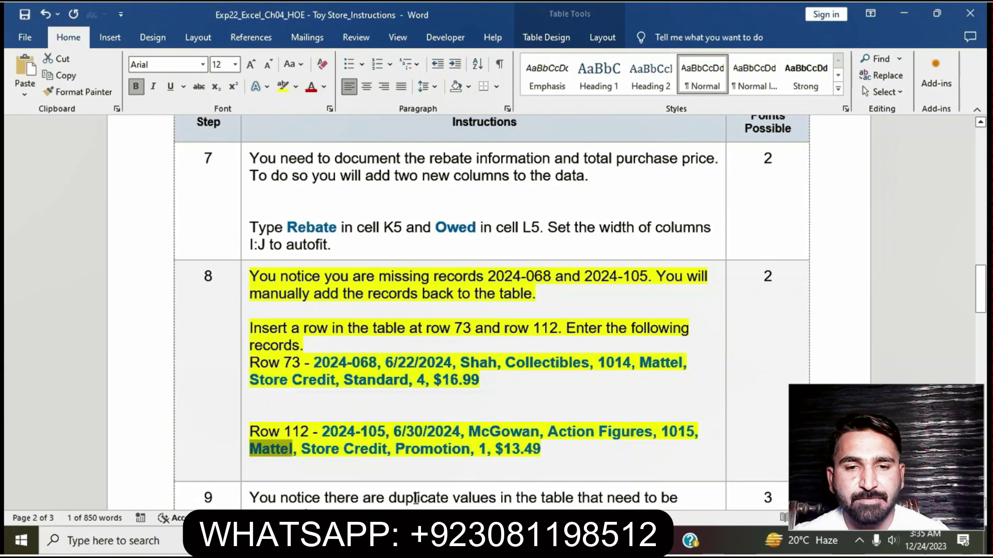
pyautogui.hotkey('alt', 'Tab')
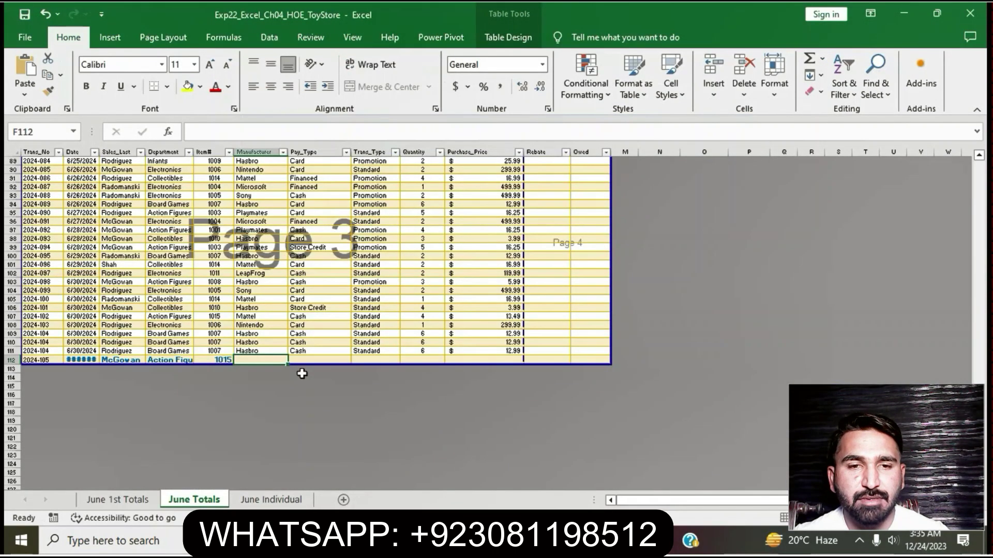
pyautogui.hotkey('ctrl', 'v')
# - Copy the payment type Store Credit from the row 112 record in Word into cell G112 in Excel
pyautogui.click(320, 360)
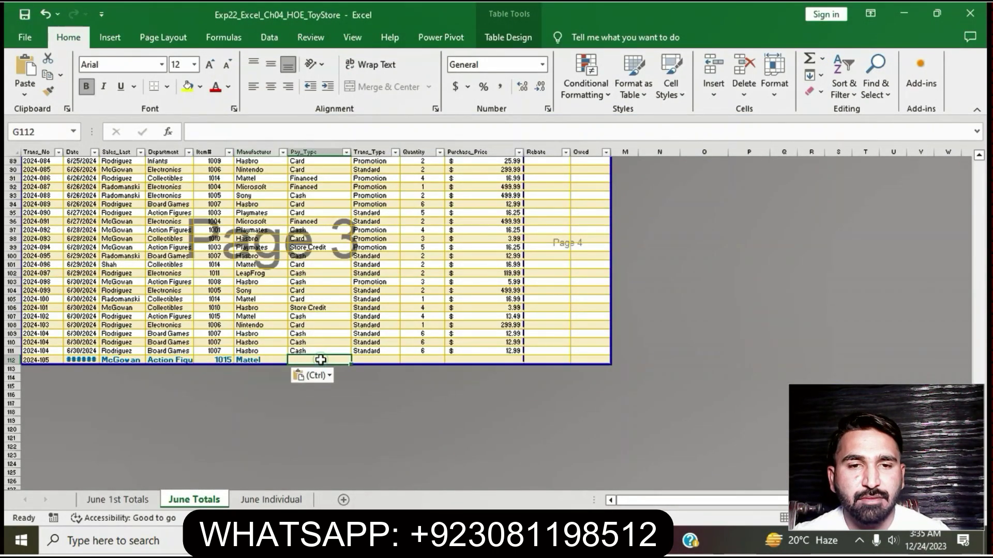
pyautogui.hotkey('alt', 'Tab')
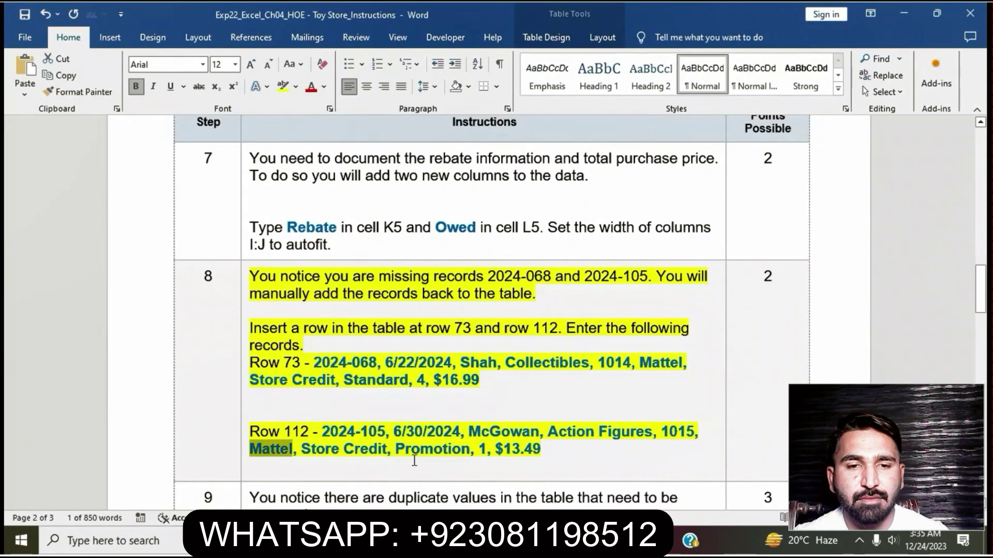
pyautogui.moveTo(303, 449); pyautogui.dragTo(374, 450)
pyautogui.hotkey('ctrl', 'c')
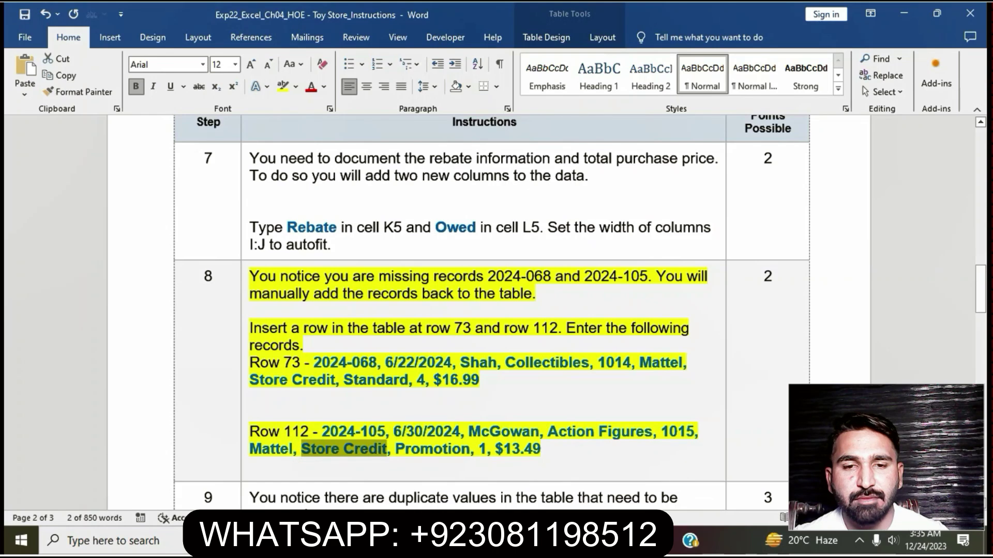
pyautogui.hotkey('alt', 'Tab')
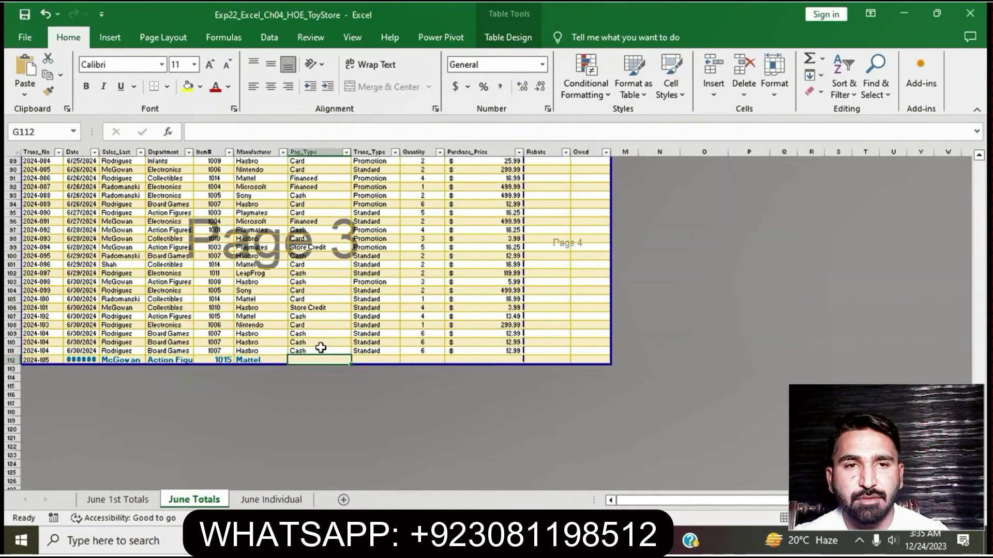
pyautogui.hotkey('ctrl', 'v')
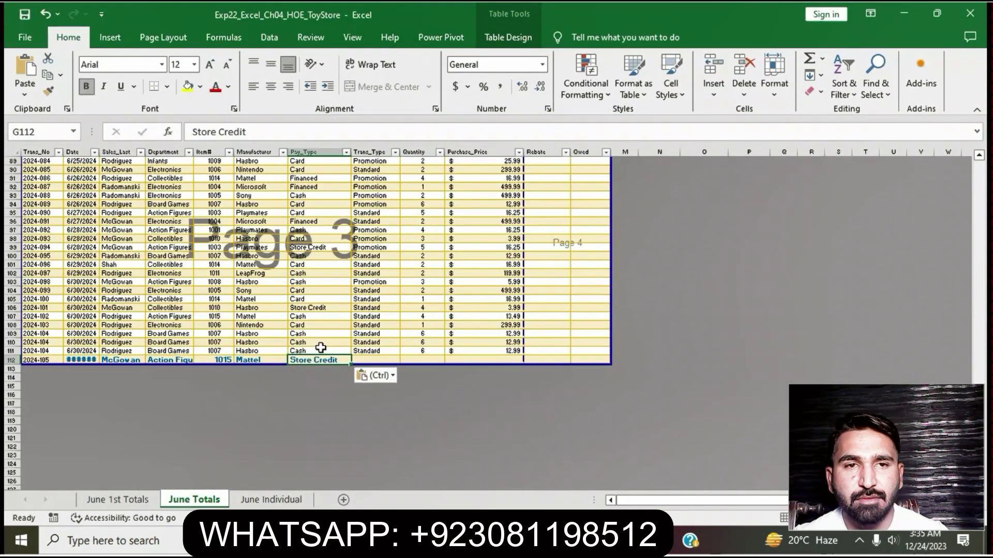
# - Copy the transaction type Promotion from the row 112 record in Word into cell H112 in Excel
pyautogui.click(374, 360)
pyautogui.hotkey('alt', 'Tab')
pyautogui.moveTo(302, 449); pyautogui.dragTo(466, 456)
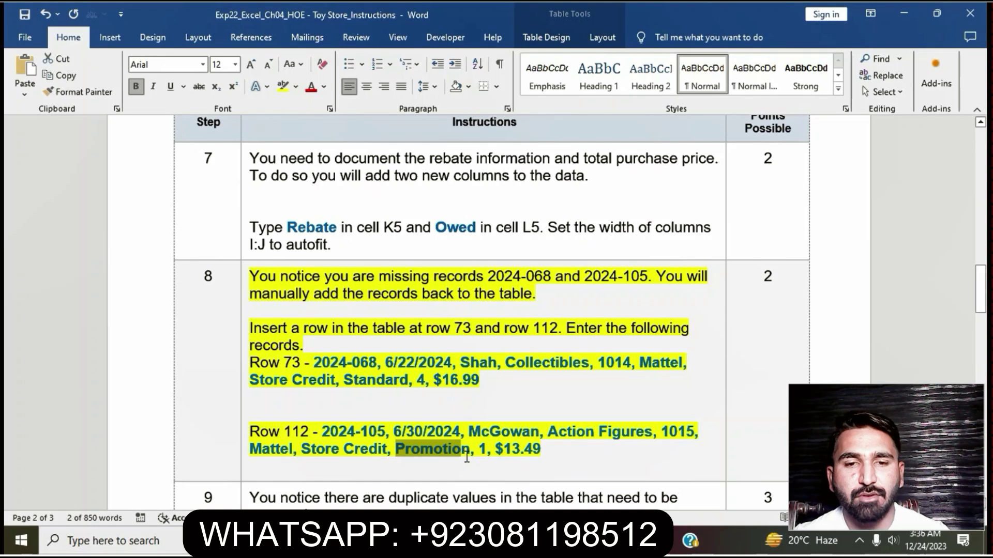
pyautogui.moveTo(468, 455); pyautogui.dragTo(468, 455)
pyautogui.hotkey('ctrl', 'c')
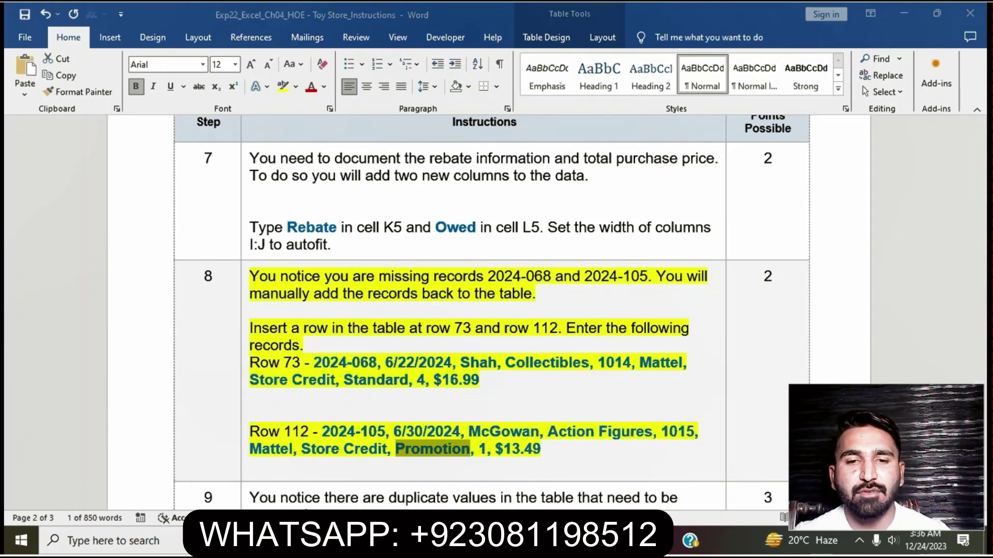
pyautogui.hotkey('alt', 'Tab')
pyautogui.hotkey('ctrl', 'v')
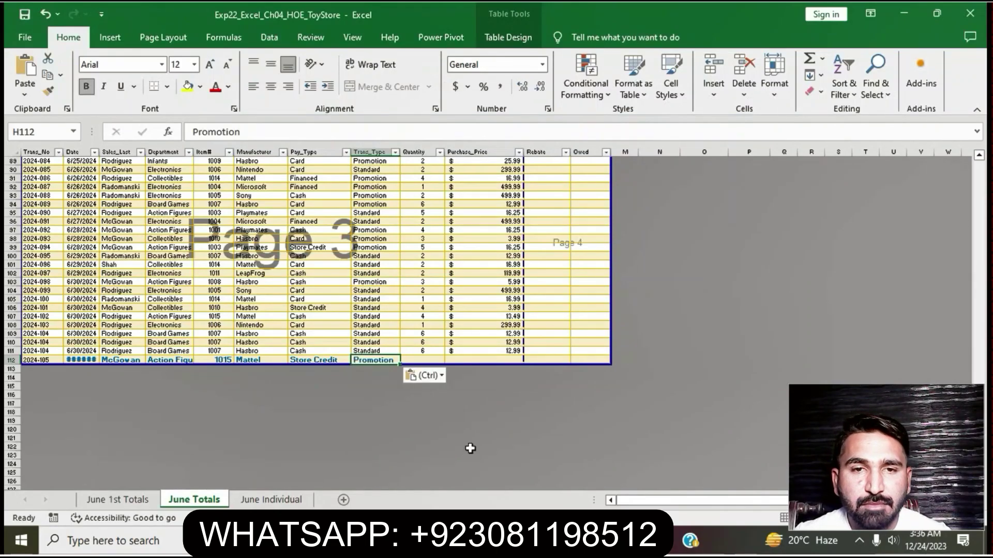
# - Copy the quantity 1 from the row 112 record in Word into cell I112 in Excel
pyautogui.click(436, 356)
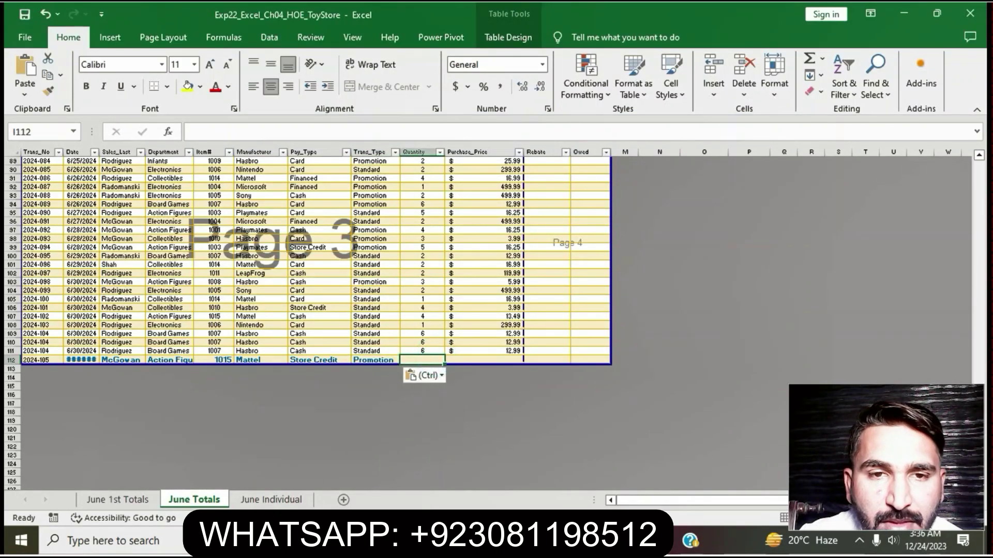
pyautogui.hotkey('alt', 'Tab')
pyautogui.moveTo(480, 450); pyautogui.dragTo(487, 451)
pyautogui.hotkey('ctrl', 'c')
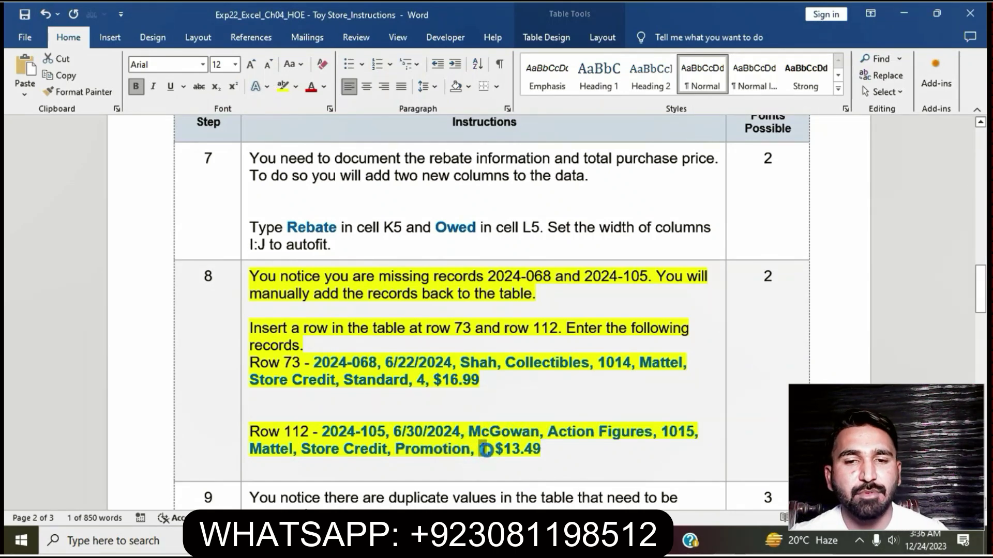
pyautogui.hotkey('alt', 'Tab')
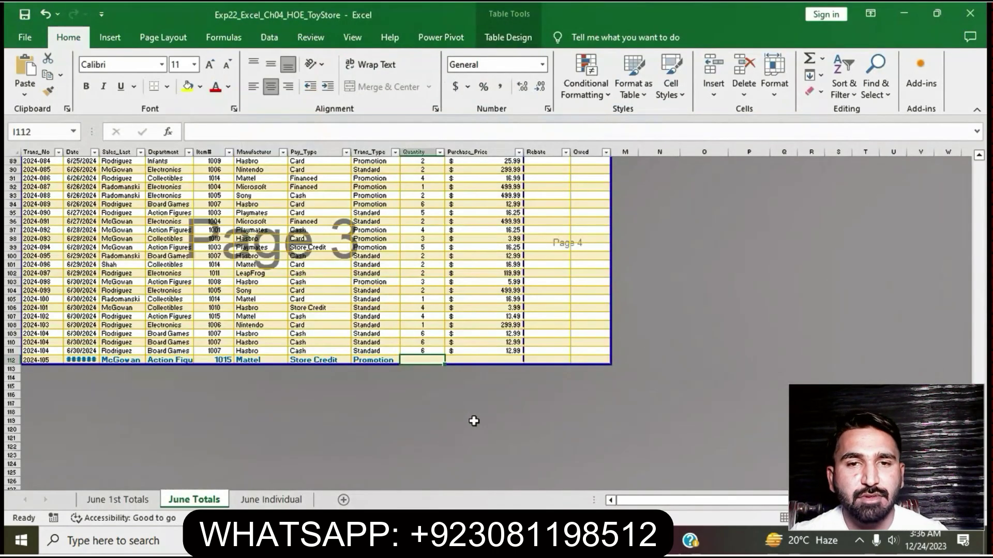
pyautogui.hotkey('ctrl', 'v')
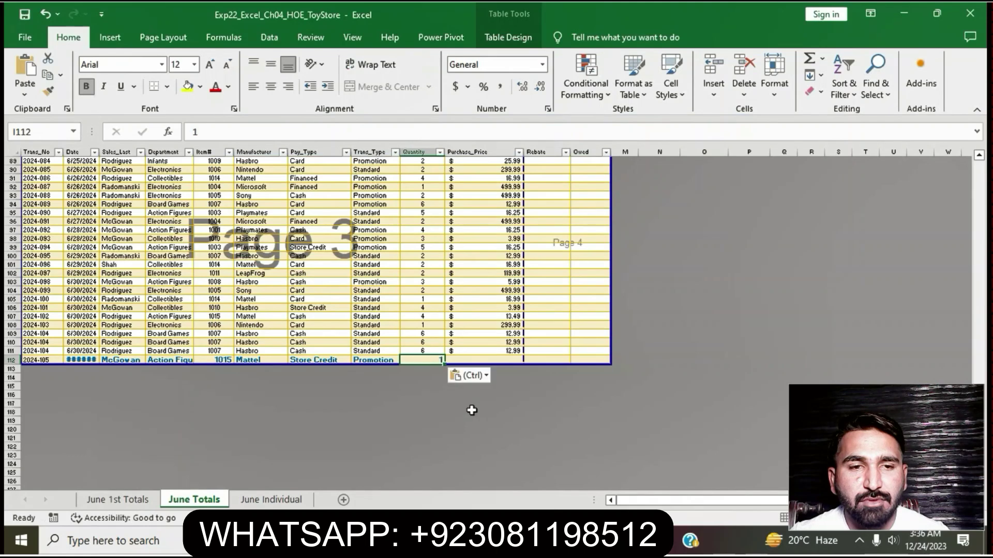
# - Copy the purchase price $13.49 from the row 112 record in Word into cell J112 in Excel
pyautogui.click(491, 358)
pyautogui.hotkey('alt', 'Tab')
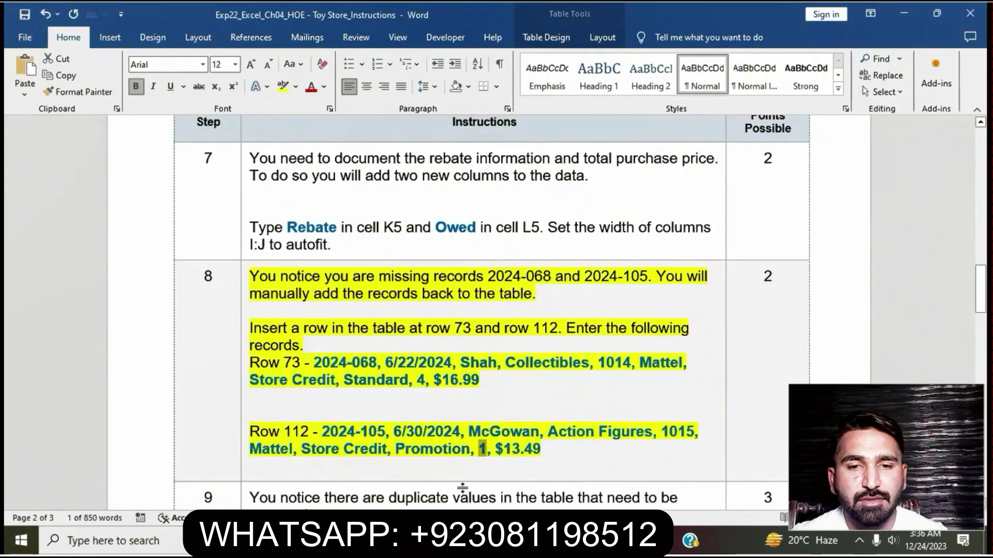
pyautogui.moveTo(495, 449); pyautogui.dragTo(541, 451)
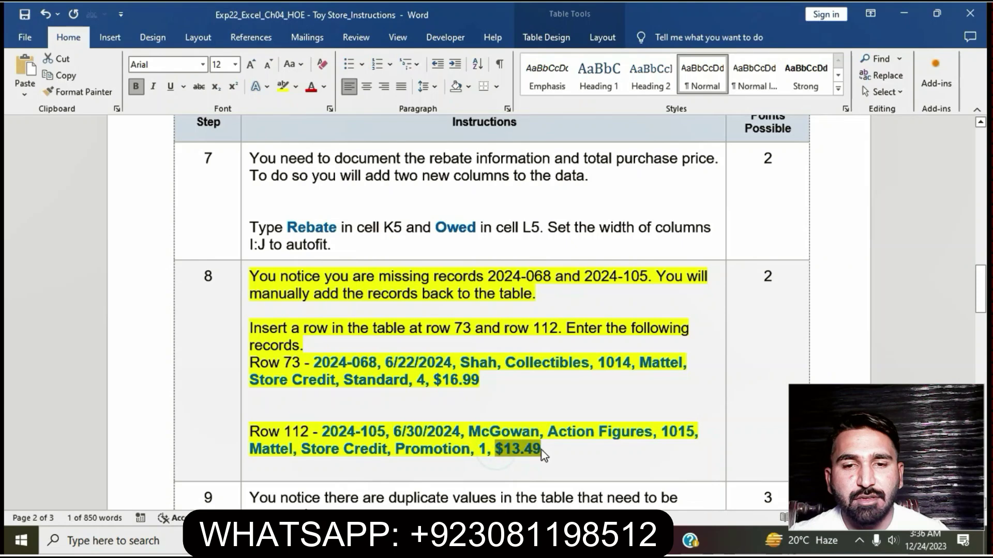
pyautogui.hotkey('ctrl', 'c')
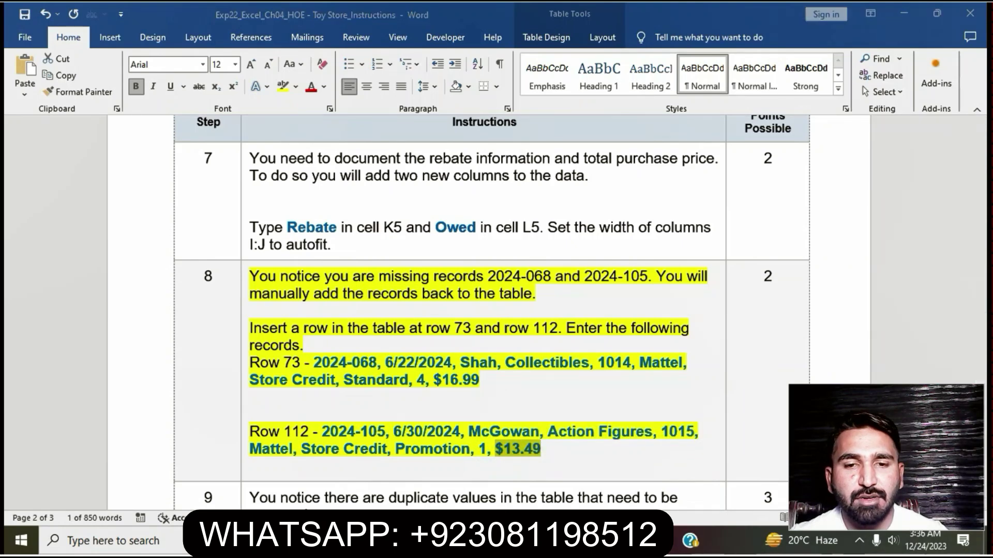
pyautogui.hotkey('alt', 'Tab')
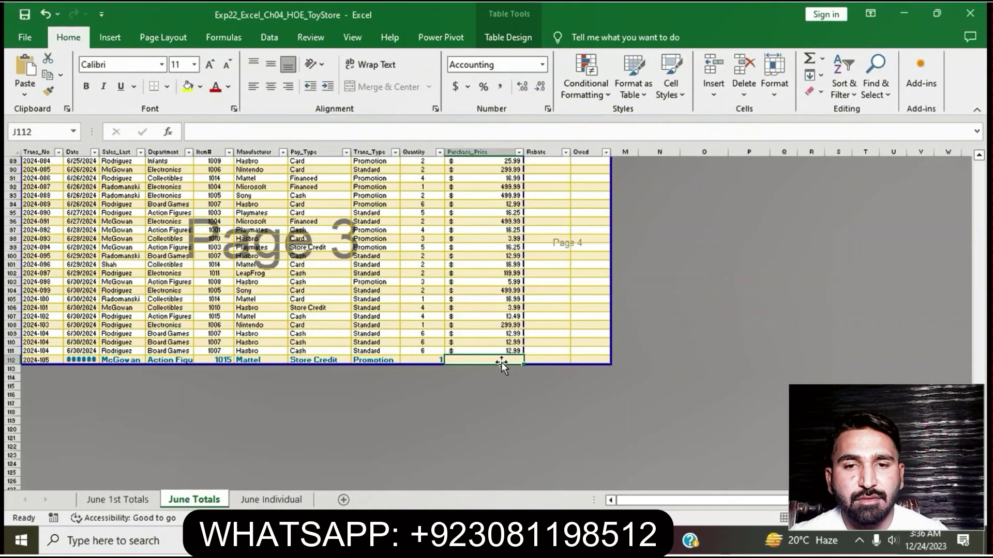
pyautogui.hotkey('ctrl', 'v')
pyautogui.click(509, 402)
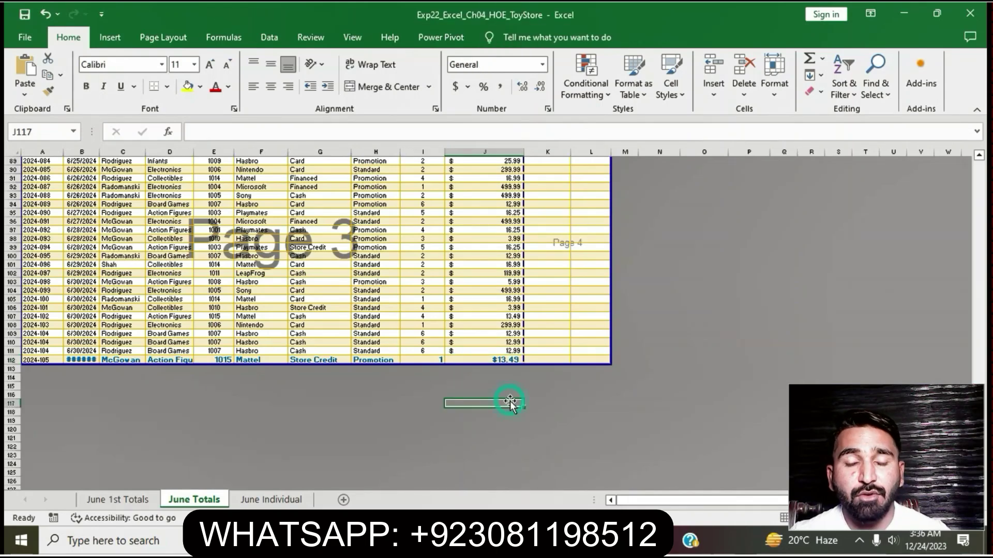
pyautogui.scroll(13, 476, 419)
# - Switch to the Word instructions and remove the yellow highlight from the step 8 text
pyautogui.hotkey('alt', 'Tab')
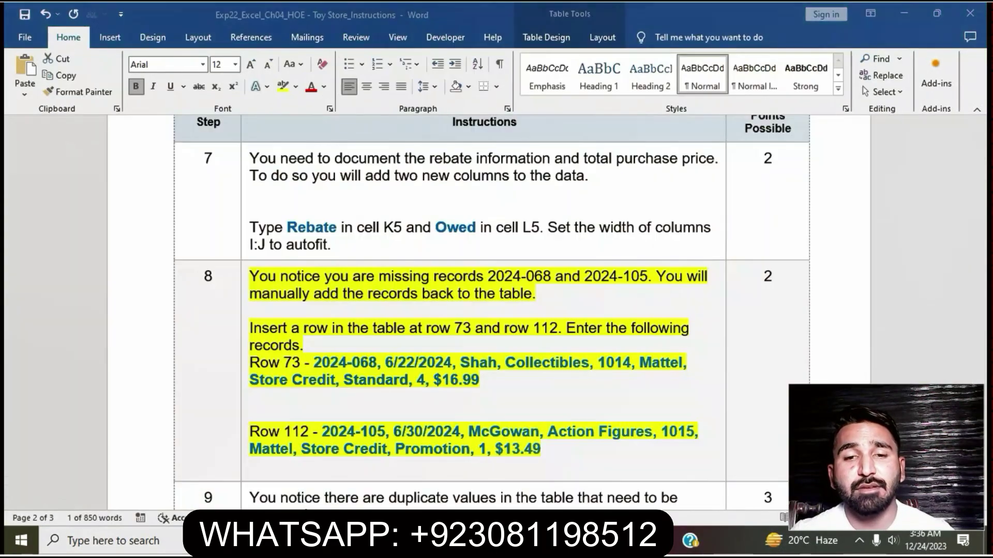
pyautogui.click(533, 442)
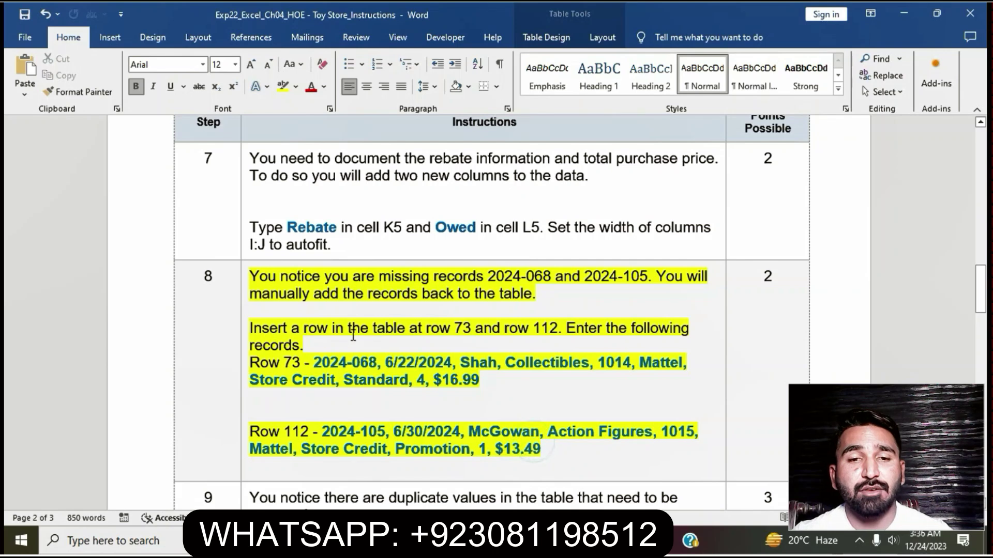
pyautogui.click(246, 280)
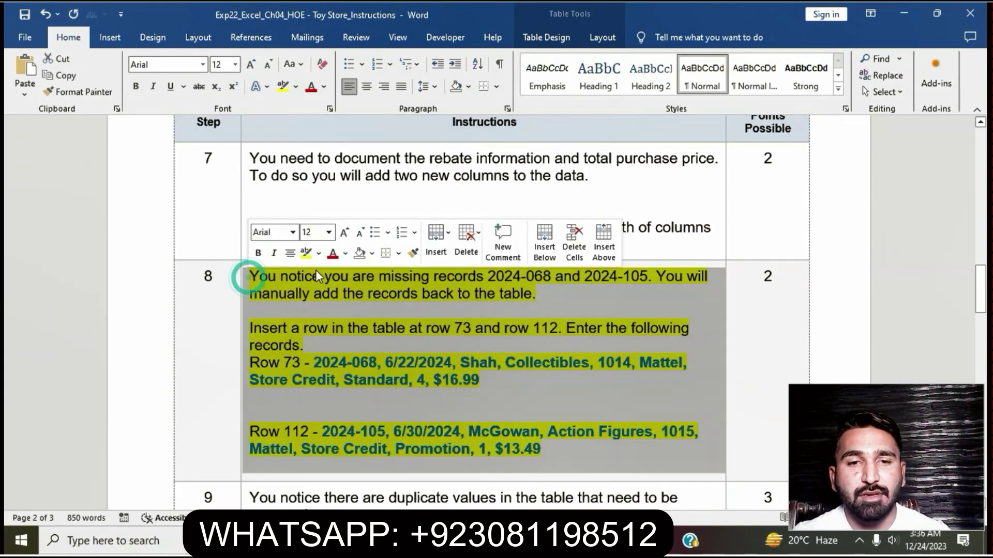
pyautogui.click(306, 253)
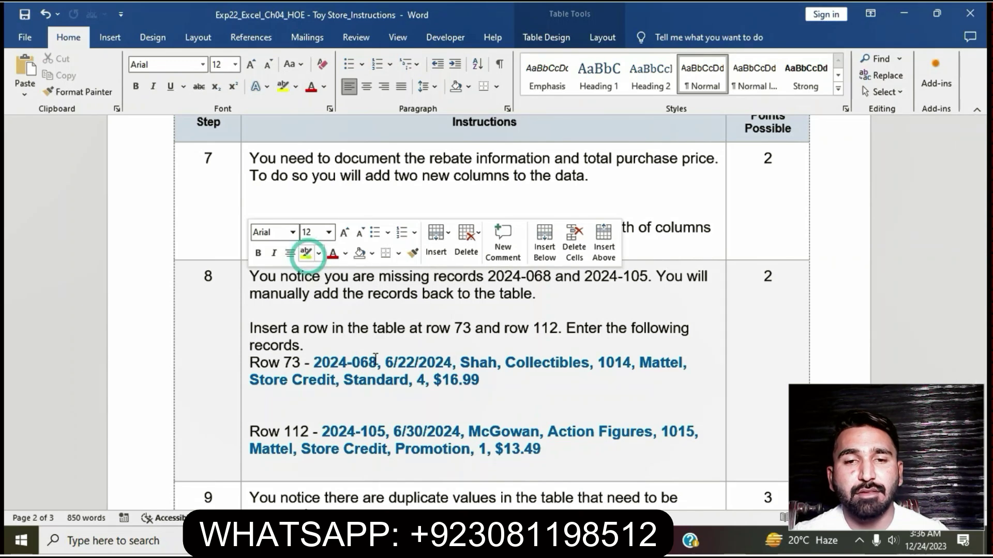
pyautogui.click(402, 405)
# - Highlight the step 9 instructions about removing duplicate values in yellow
pyautogui.scroll(-5, 401, 405)
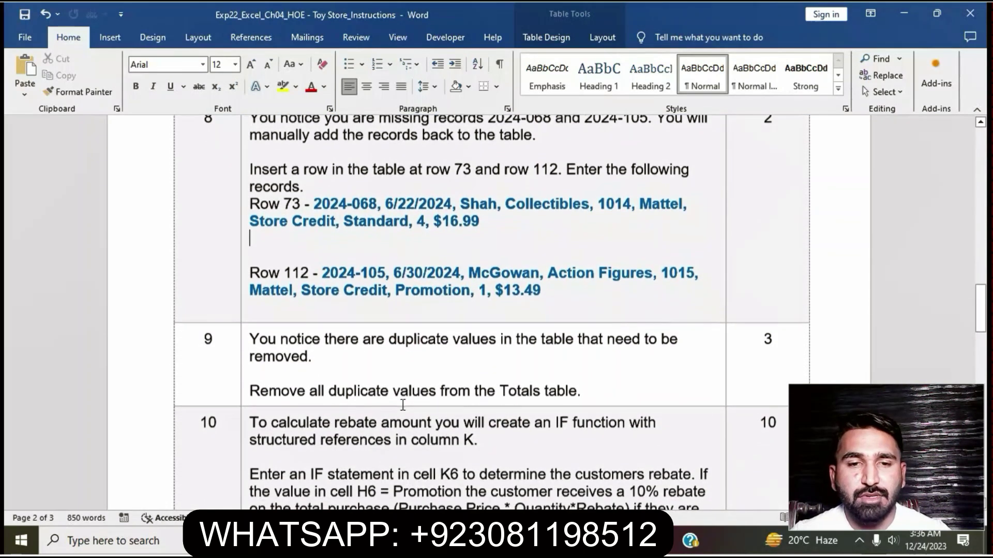
pyautogui.click(246, 342)
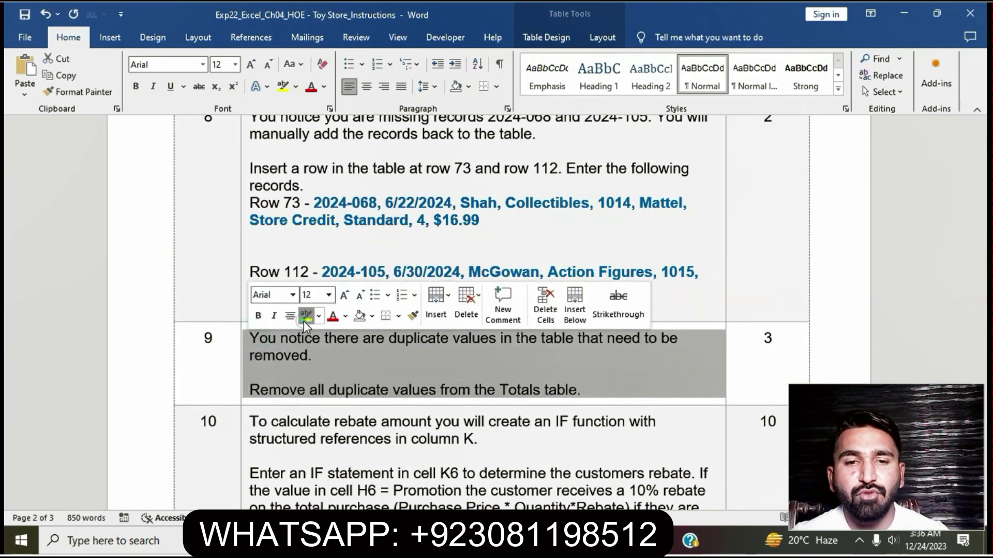
pyautogui.click(306, 316)
pyautogui.click(388, 391)
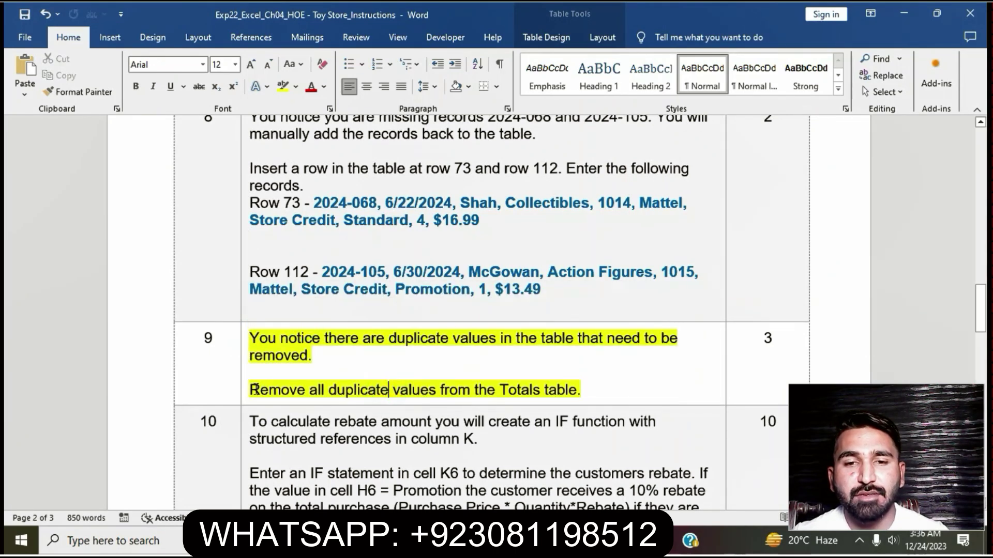
# - Switch to the Excel workbook and remove duplicate records from the Totals table, checking all columns with headers included
pyautogui.moveTo(255, 389); pyautogui.dragTo(581, 390)
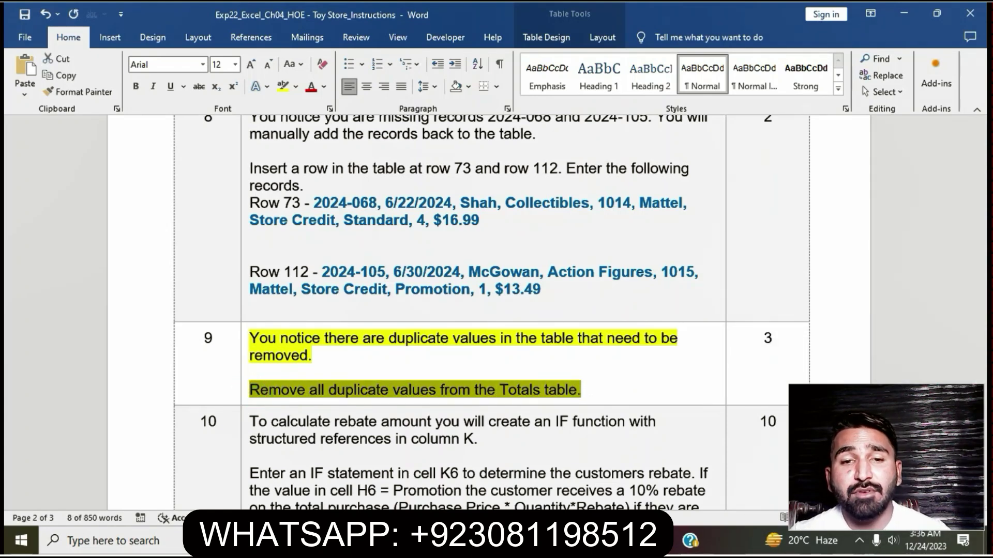
pyautogui.hotkey('alt', 'Tab')
pyautogui.scroll(17, 317, 275)
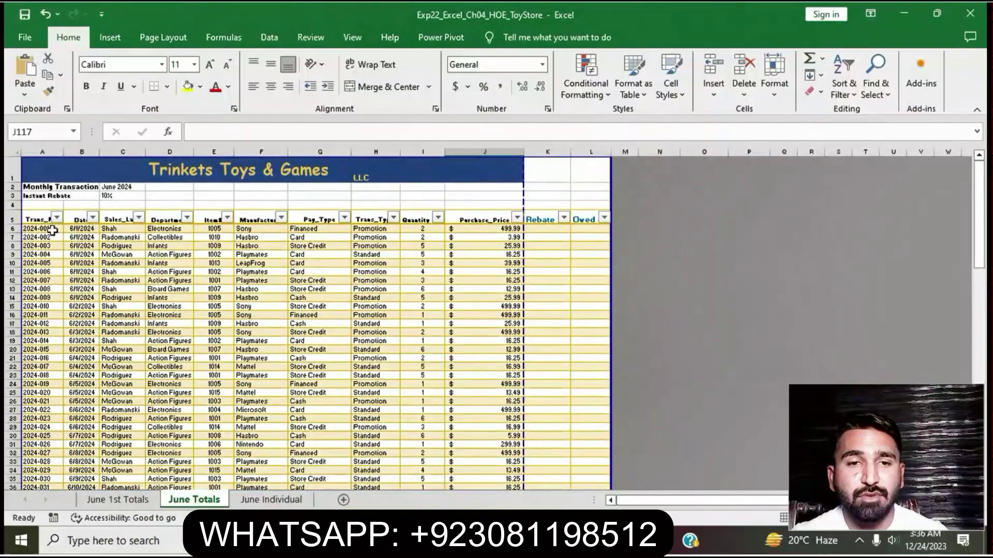
pyautogui.click(41, 217)
pyautogui.moveTo(138, 237); pyautogui.dragTo(589, 457)
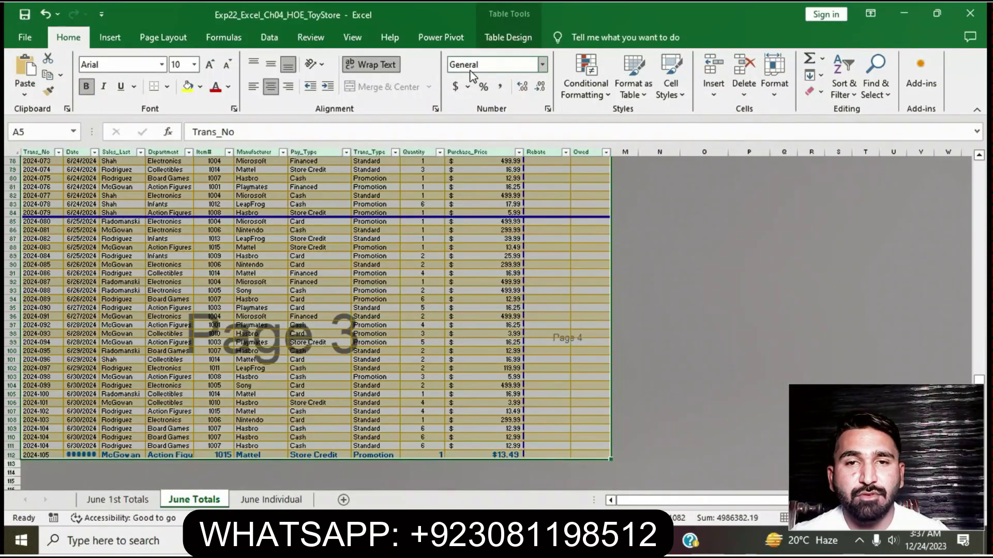
pyautogui.click(509, 38)
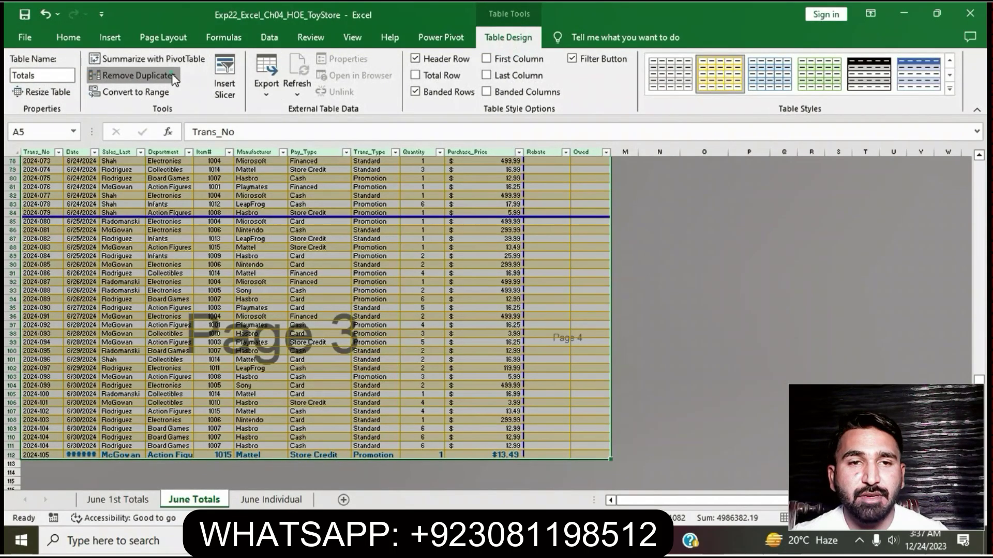
pyautogui.click(136, 75)
pyautogui.click(624, 326)
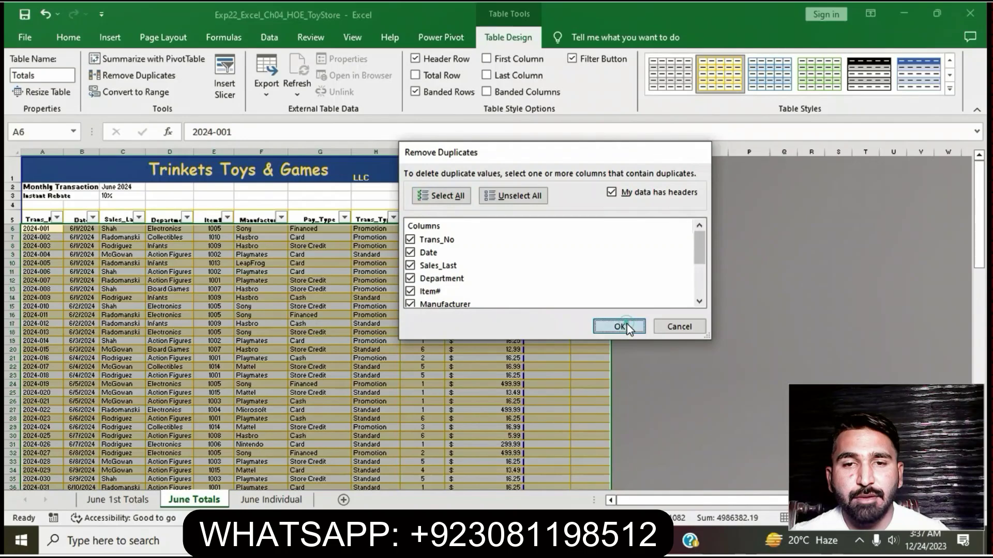
pyautogui.click(495, 312)
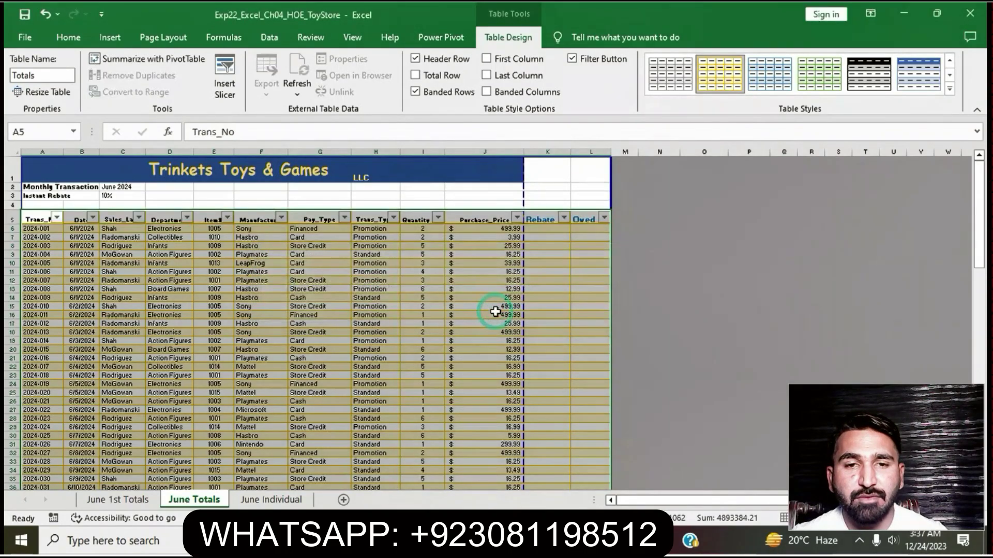
# - Switch back to the Word instructions and remove the yellow highlight from the step 9 text
pyautogui.hotkey('alt', 'Tab')
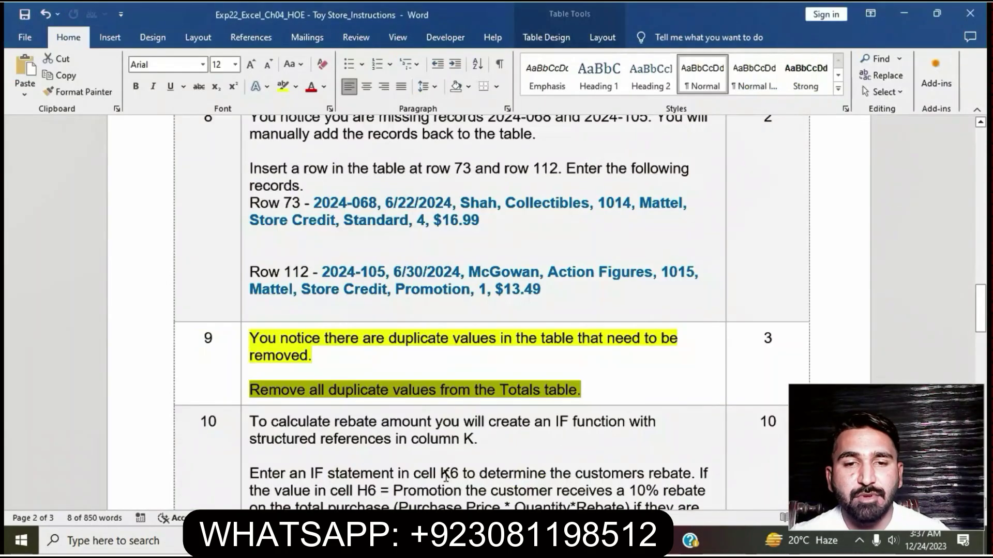
pyautogui.click(463, 396)
pyautogui.scroll(-1, 464, 396)
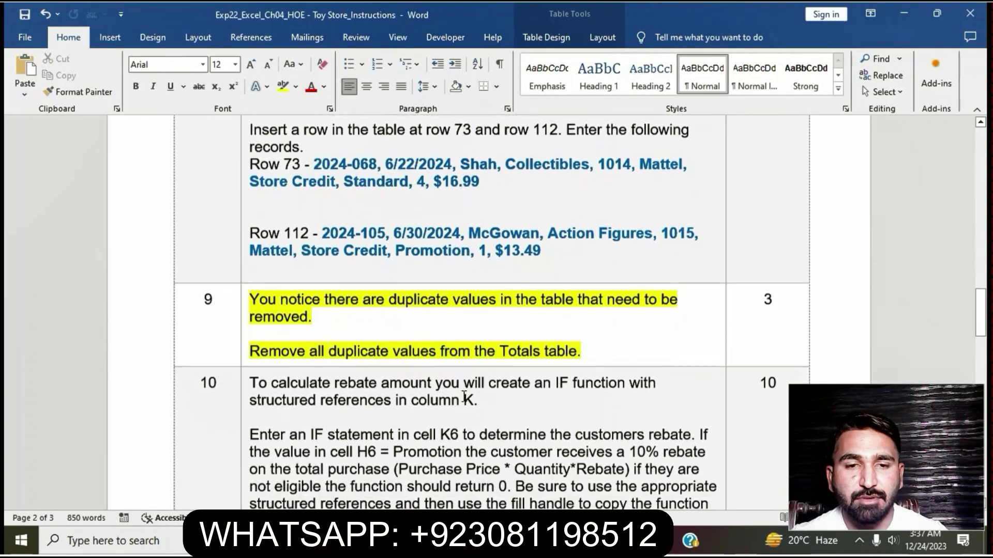
pyautogui.click(246, 289)
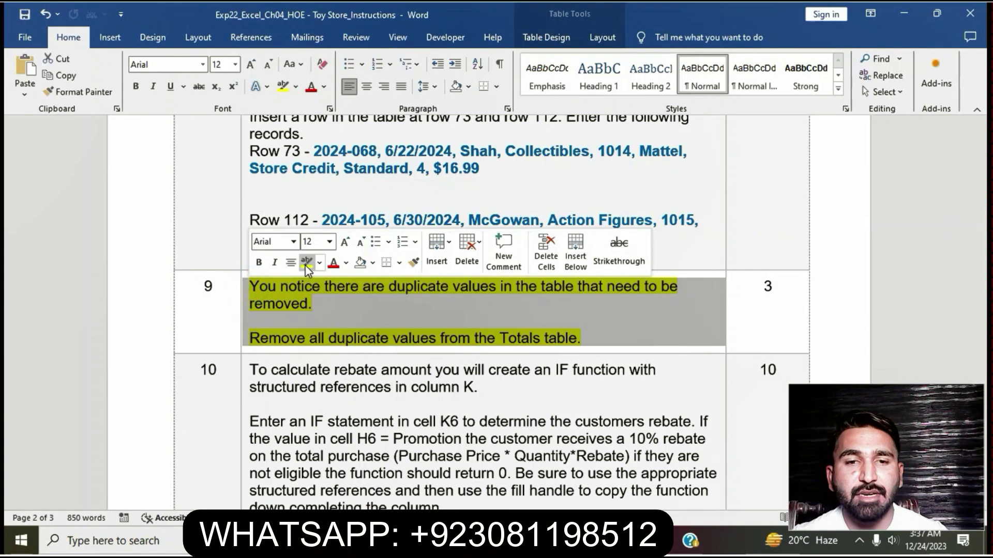
pyautogui.click(306, 263)
pyautogui.click(407, 421)
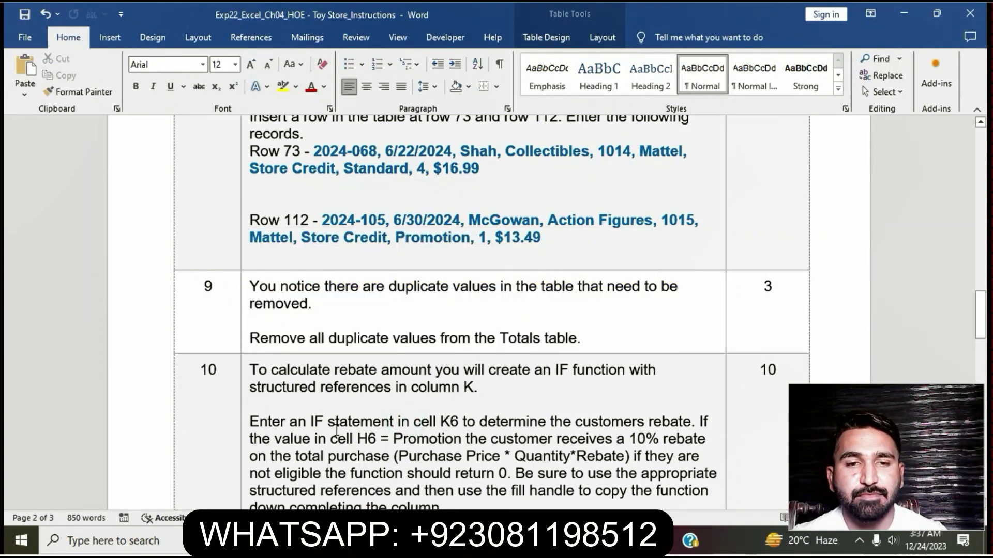
# - Highlight the step 10 instructions in yellow and select the sentences describing the IF statement for cell K6
pyautogui.scroll(-3, 337, 429)
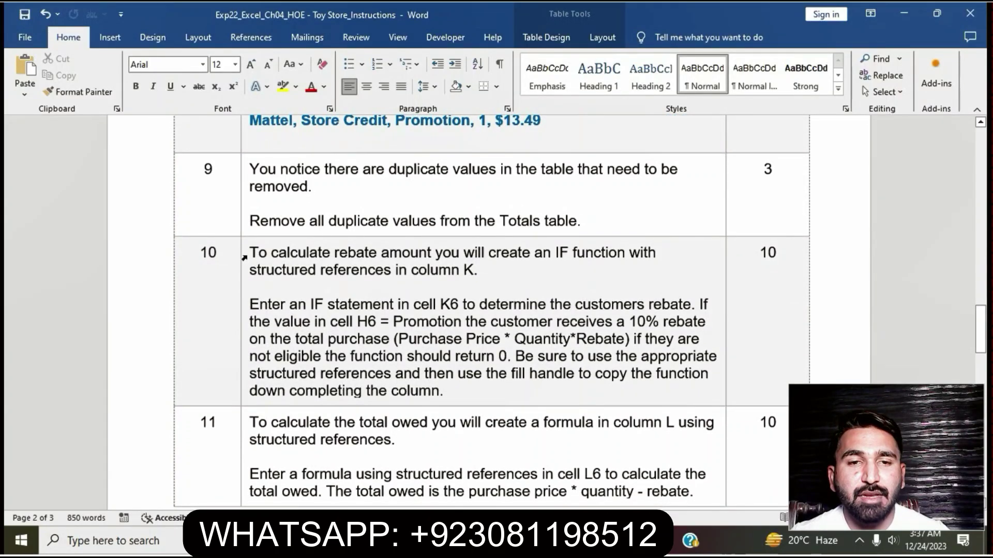
pyautogui.click(244, 257)
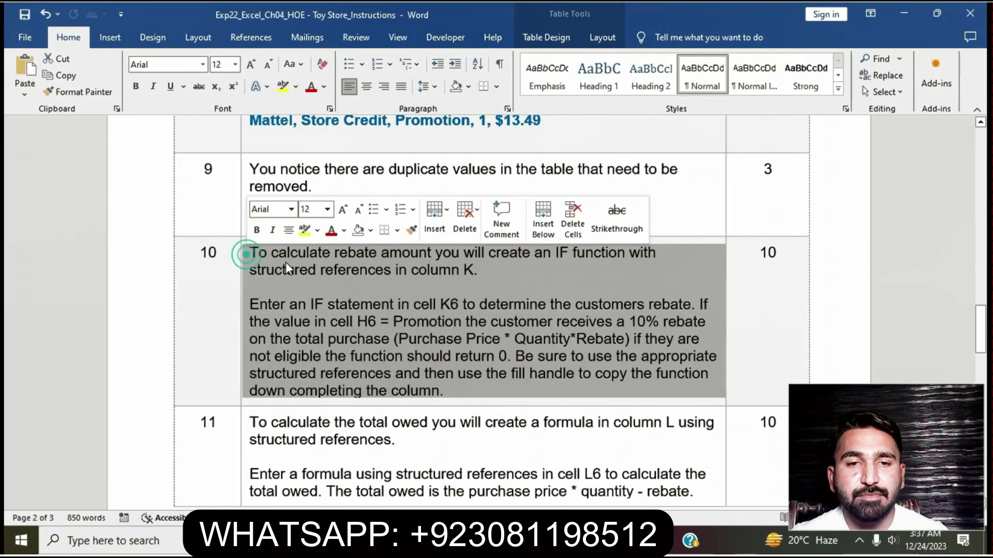
pyautogui.click(305, 231)
pyautogui.click(361, 374)
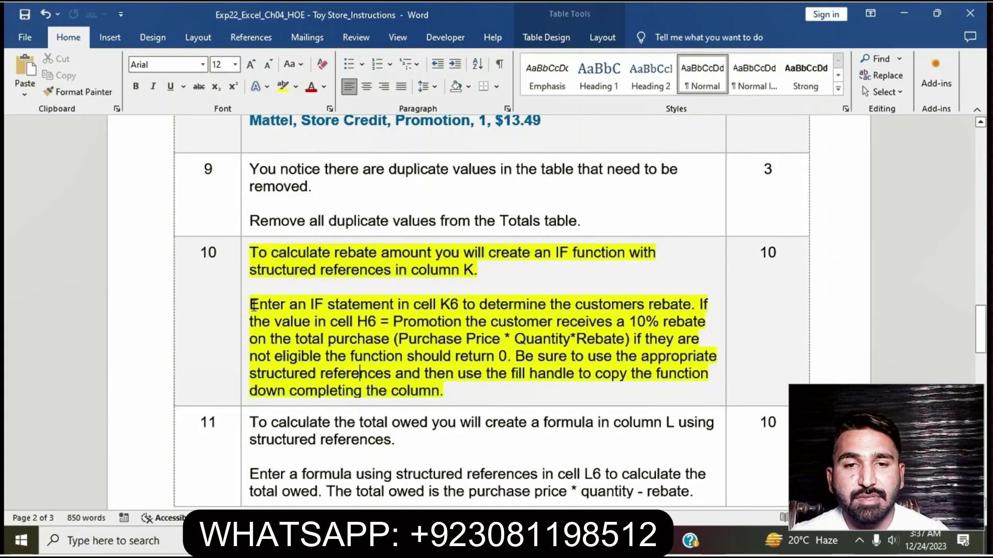
pyautogui.moveTo(250, 305); pyautogui.dragTo(511, 356)
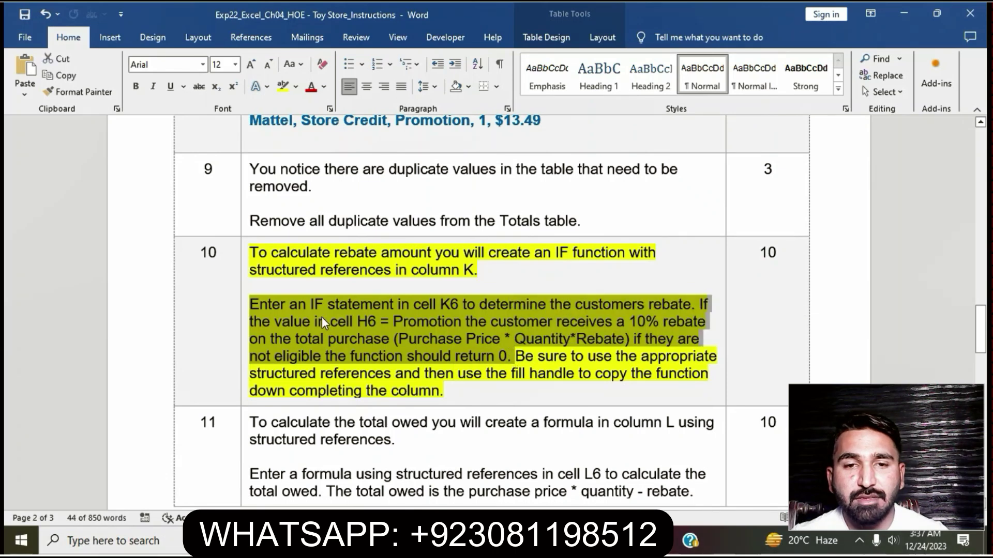
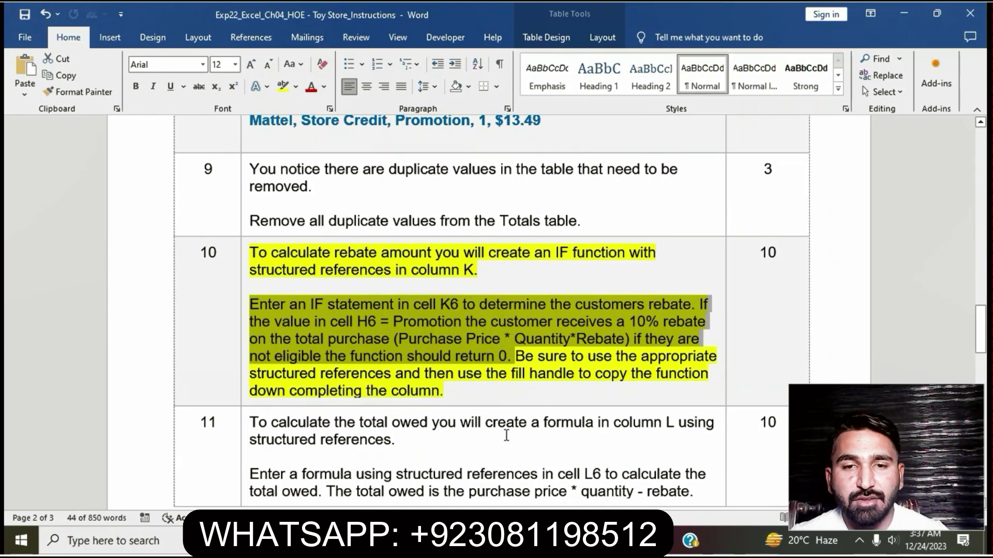
pyautogui.hotkey('alt', 'Tab')
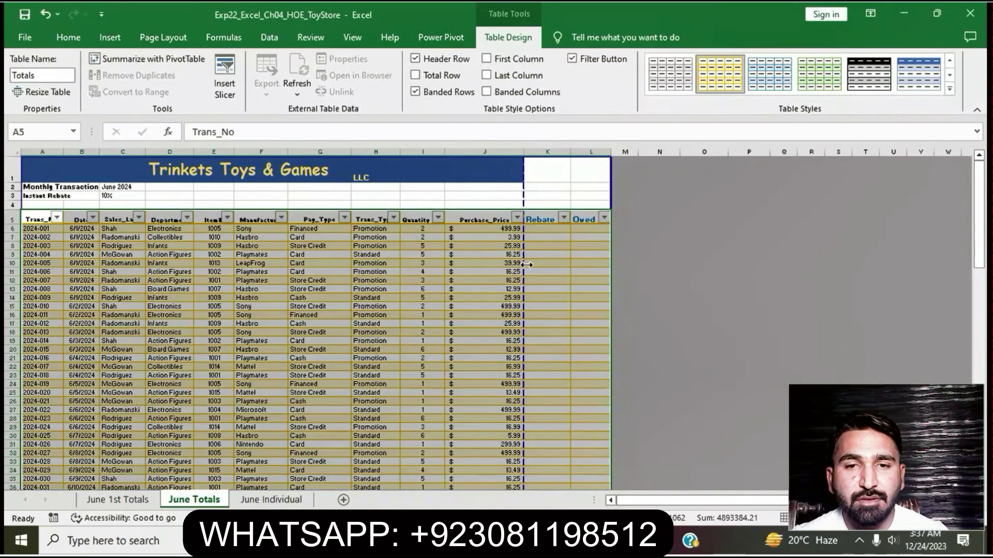
pyautogui.click(547, 229)
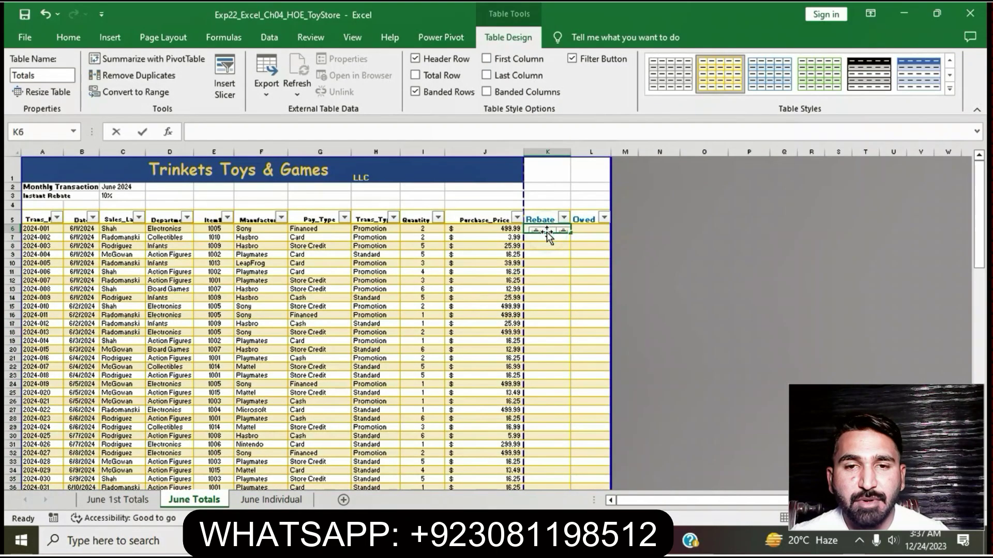
pyautogui.write('=')
pyautogui.hotkey('alt', 'Tab')
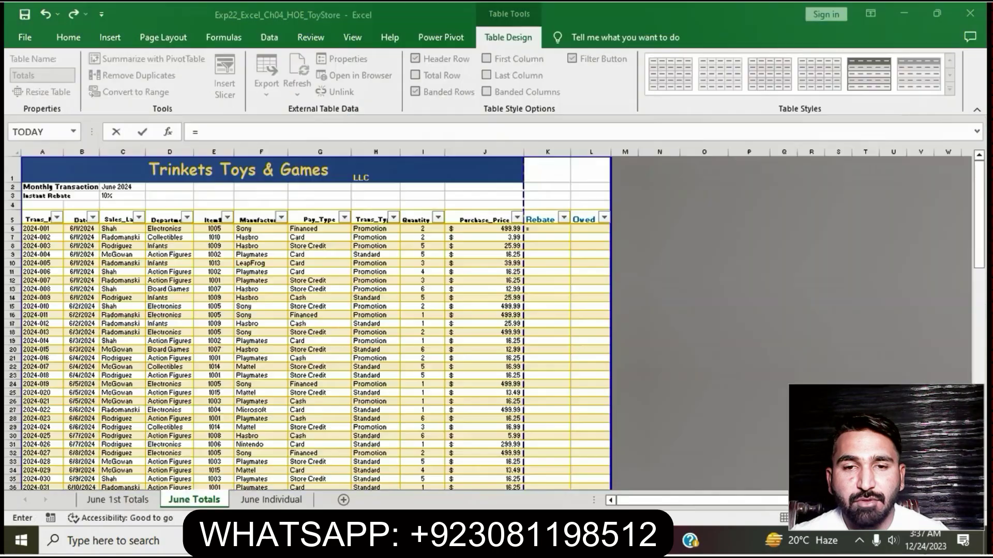
pyautogui.hotkey('alt', 'Tab')
pyautogui.click(500, 230)
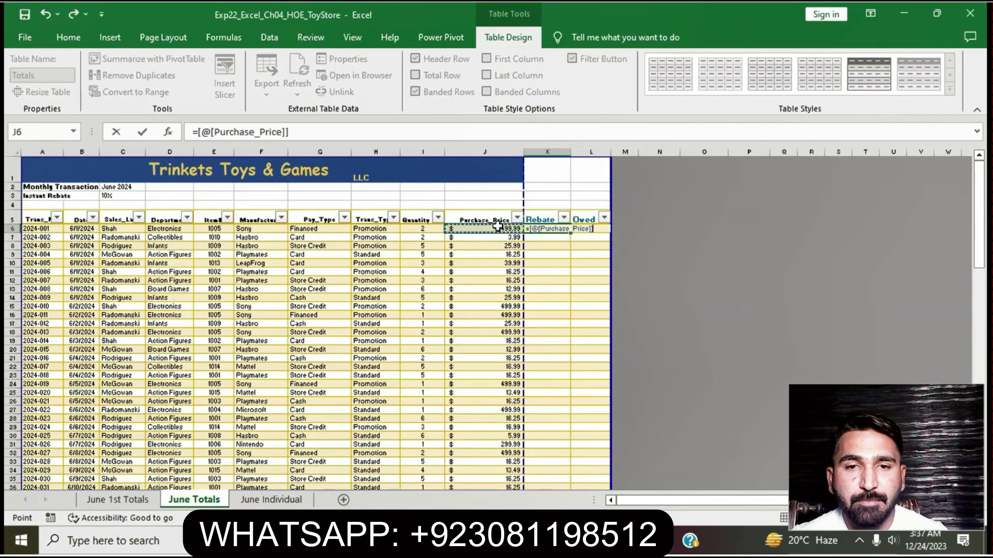
pyautogui.write('*')
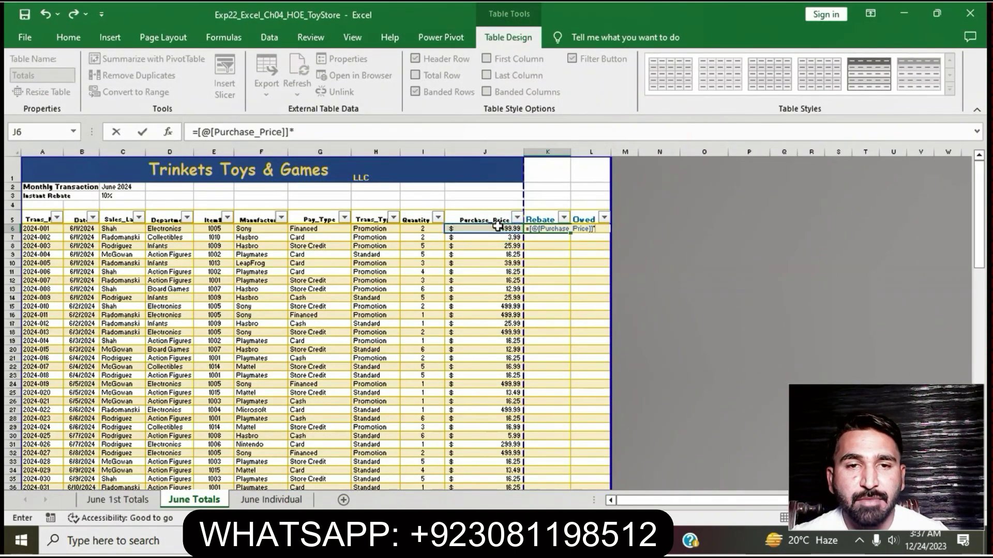
pyautogui.click(423, 228)
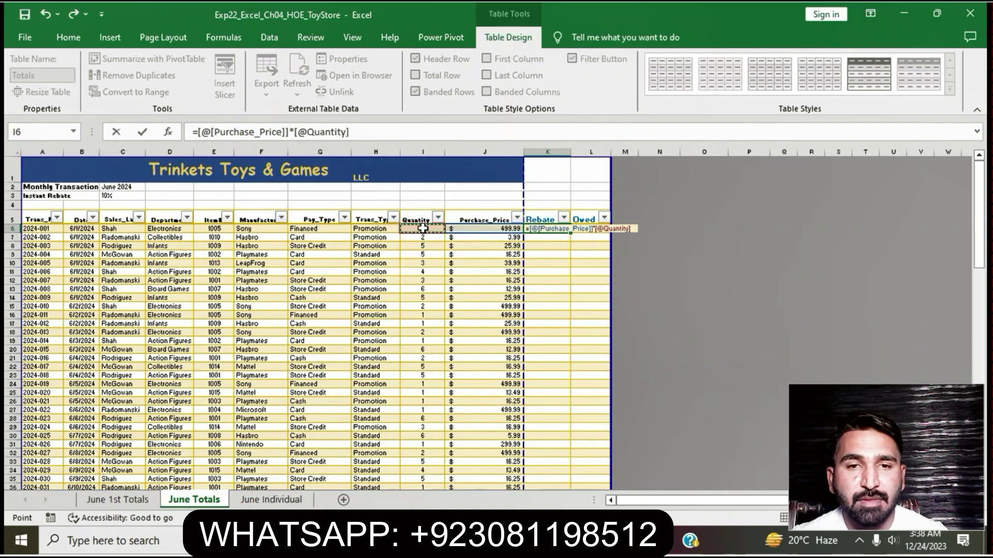
pyautogui.write('*')
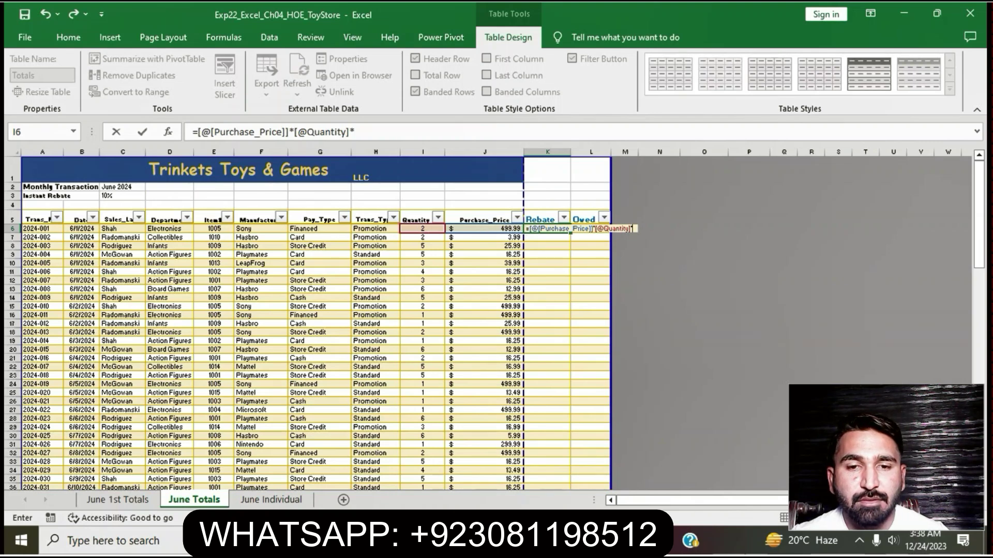
pyautogui.hotkey('alt', 'Tab')
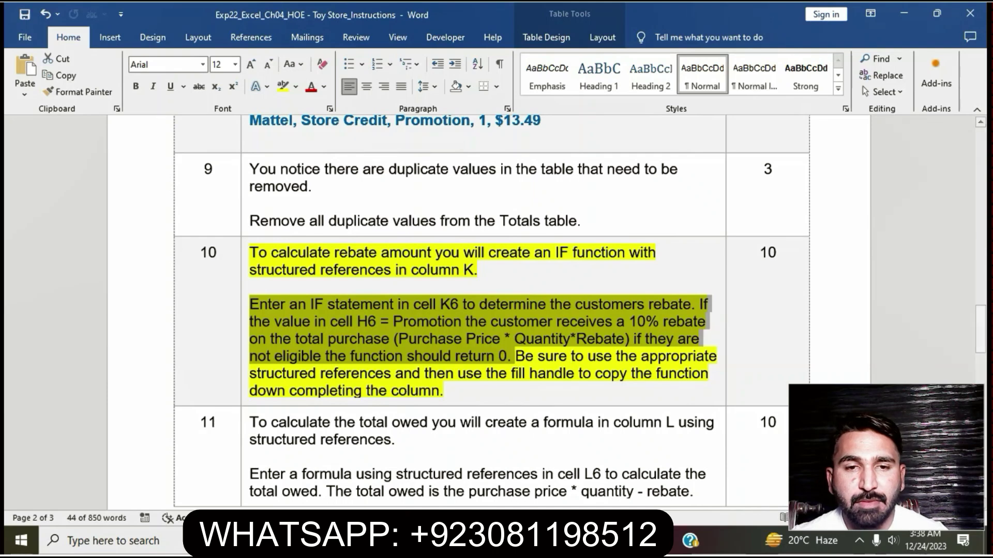
pyautogui.hotkey('alt', 'Tab')
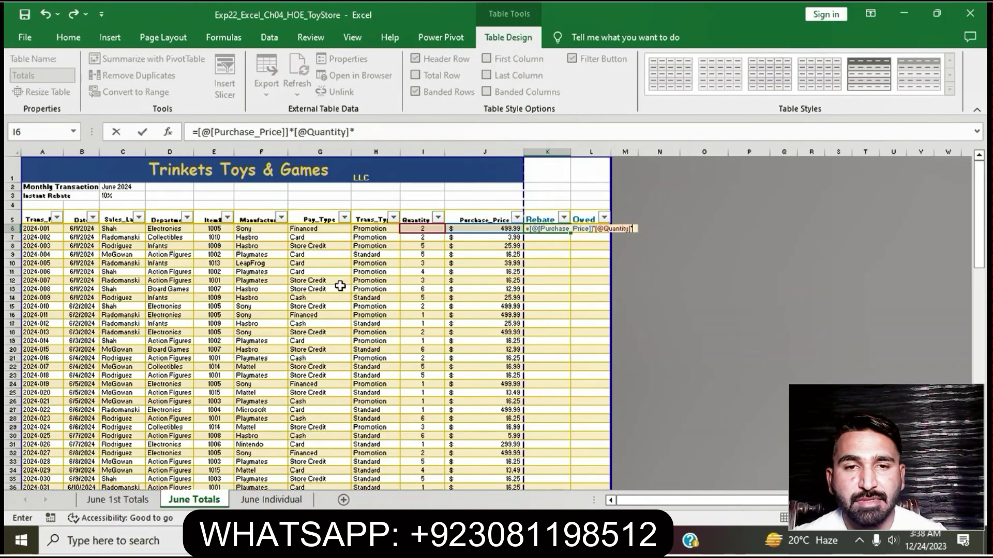
pyautogui.click(172, 230)
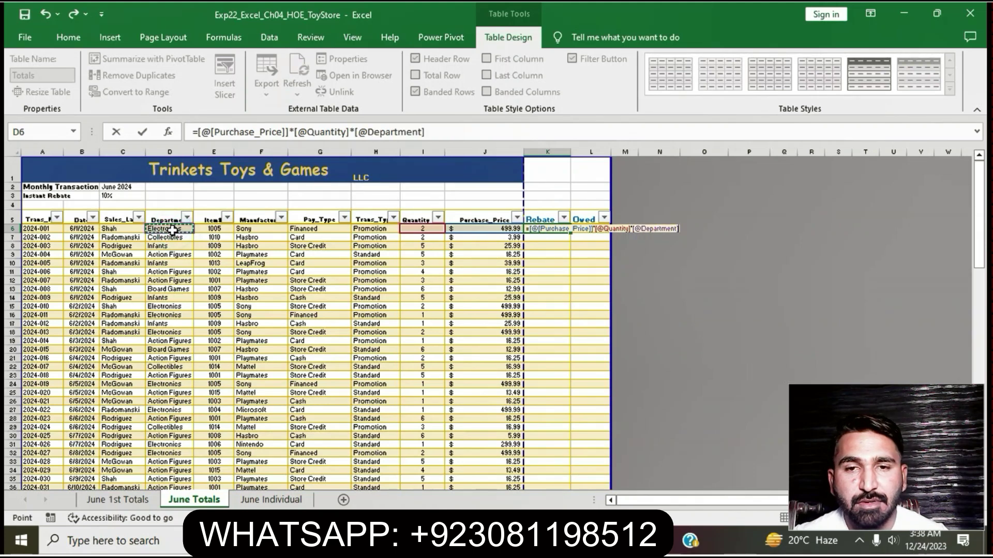
pyautogui.press('Return')
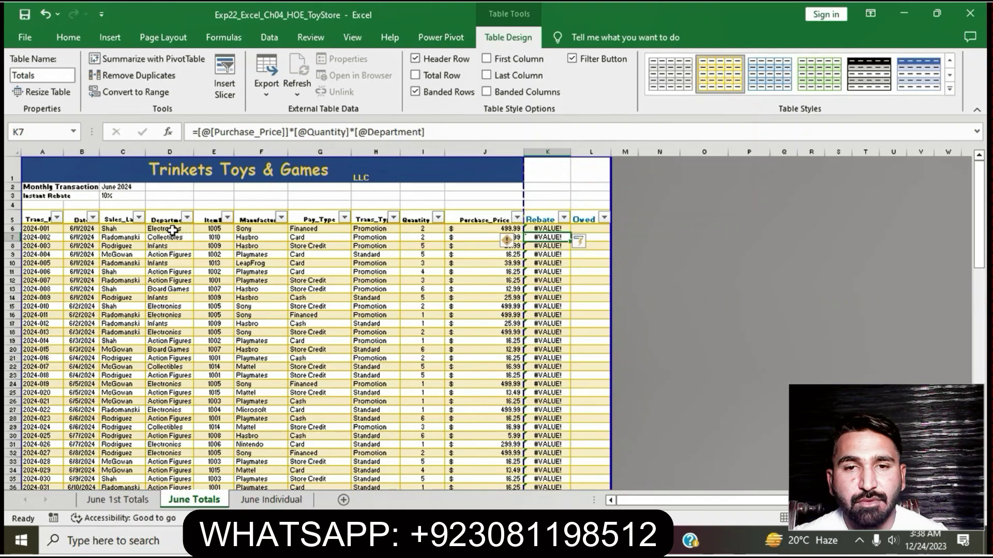
pyautogui.click(540, 228)
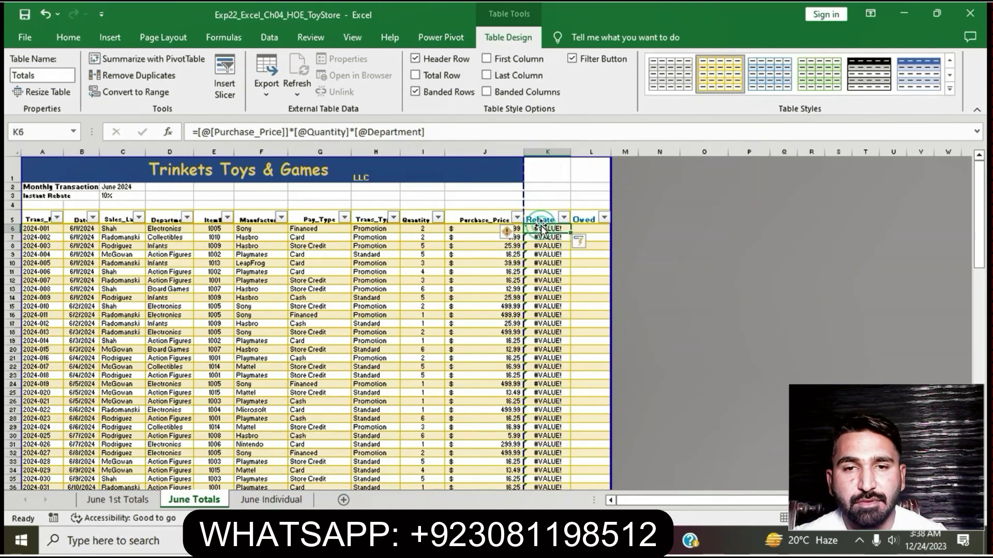
pyautogui.click(439, 133)
pyautogui.press('BackSpace')
pyautogui.press('BackSpace')
pyautogui.press('BackSpace')
pyautogui.press('BackSpace')
pyautogui.press('BackSpace')
pyautogui.press('BackSpace')
pyautogui.press('BackSpace')
pyautogui.press('BackSpace')
pyautogui.press('BackSpace')
pyautogui.press('BackSpace')
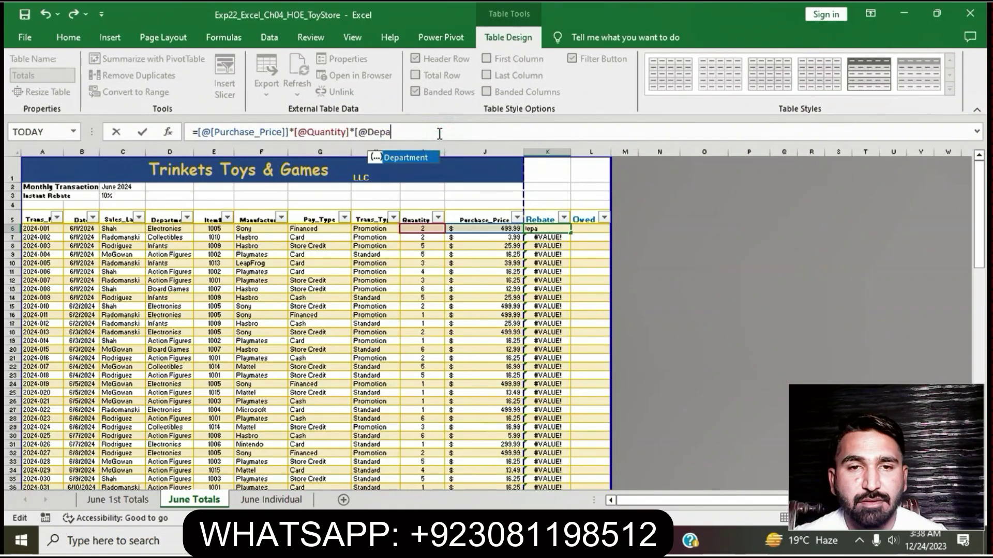
pyautogui.press('BackSpace')
pyautogui.press('BackSpace')
pyautogui.press('BackSpace')
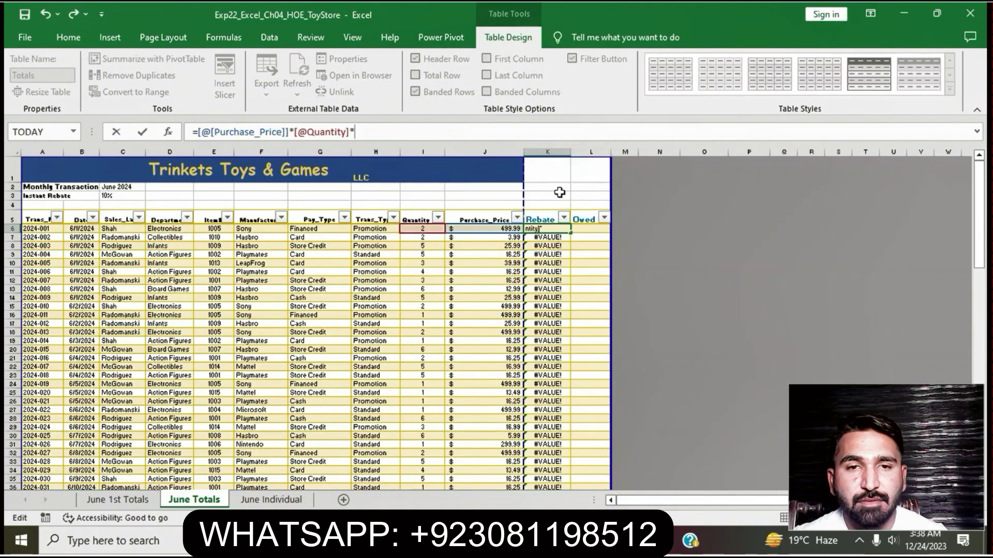
pyautogui.click(553, 229)
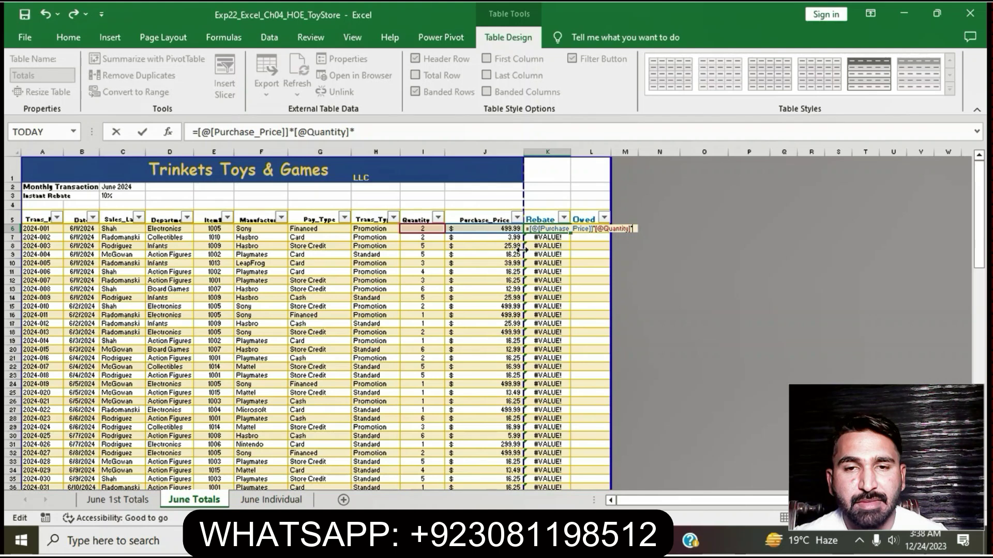
pyautogui.click(360, 230)
pyautogui.press('Return')
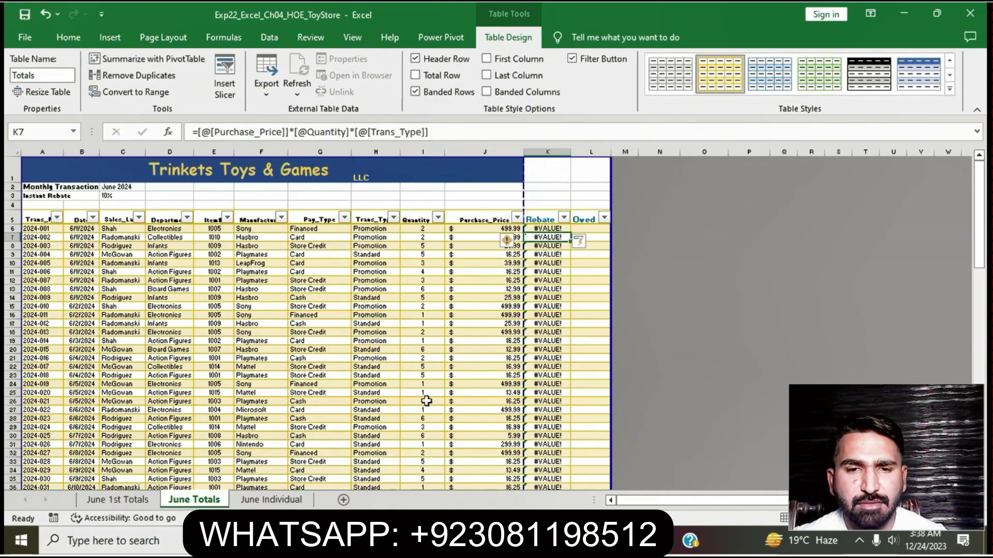
# - Compare the Rebate column formula in Excel with the step 10 IF function requirements in the Word instructions
pyautogui.hotkey('alt', 'Tab')
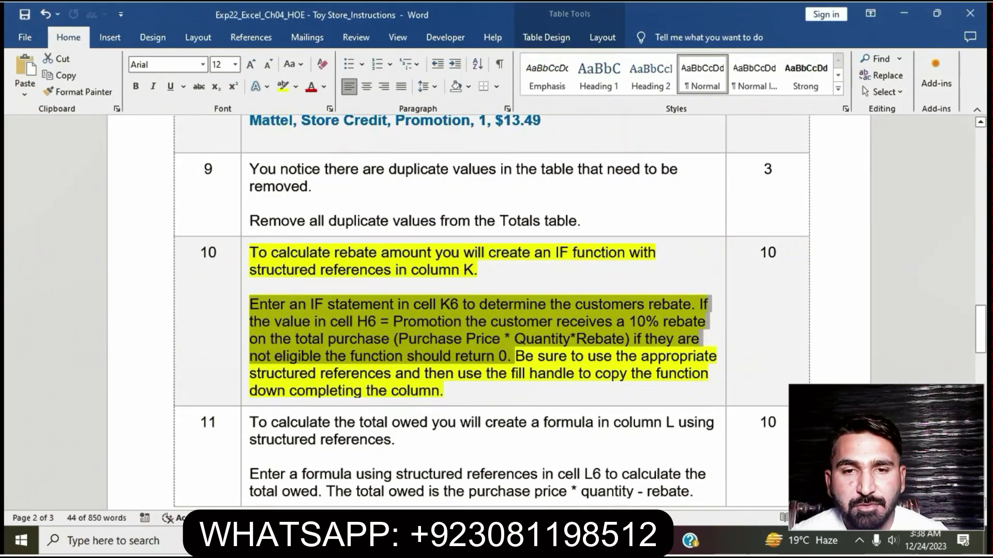
pyautogui.moveTo(476, 541)
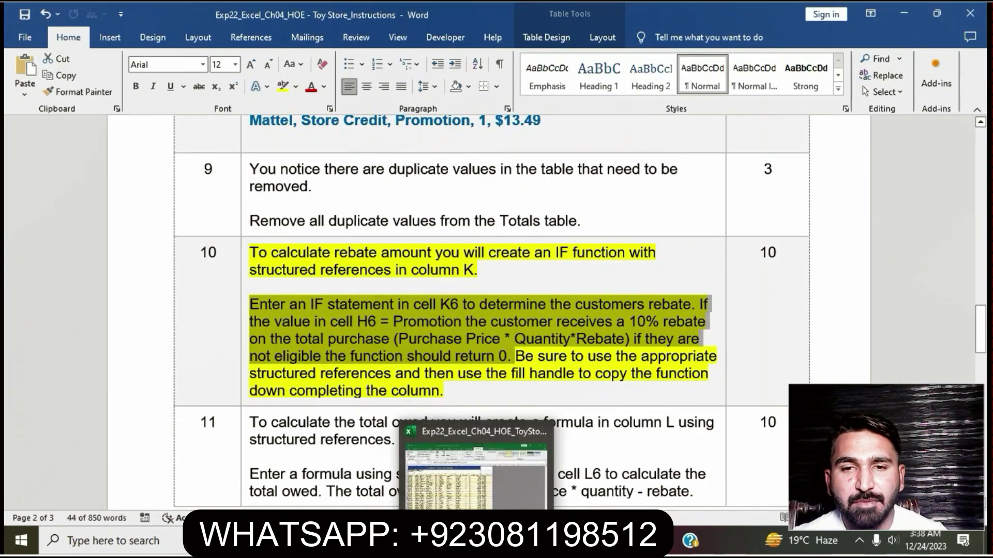
pyautogui.click(476, 471)
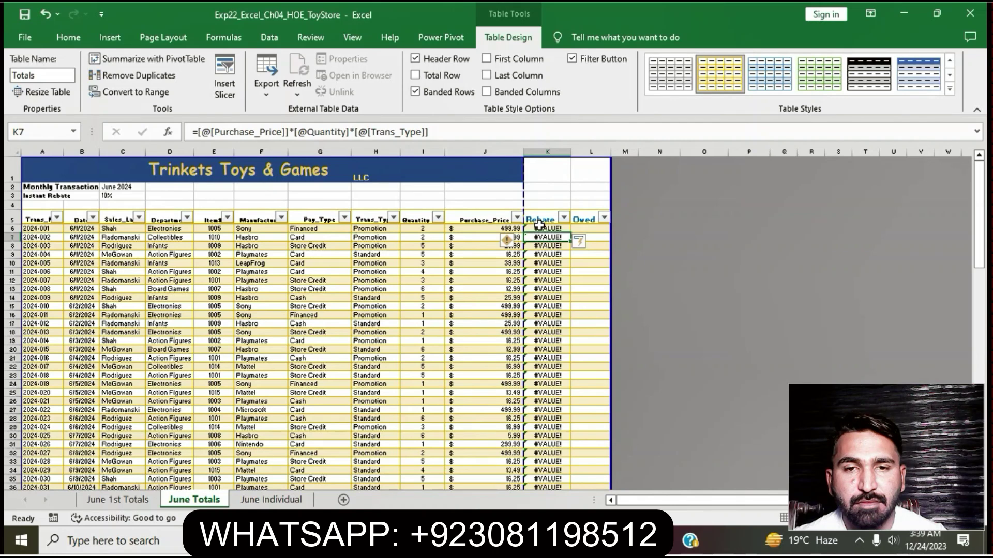
pyautogui.moveTo(442, 541)
pyautogui.click(445, 470)
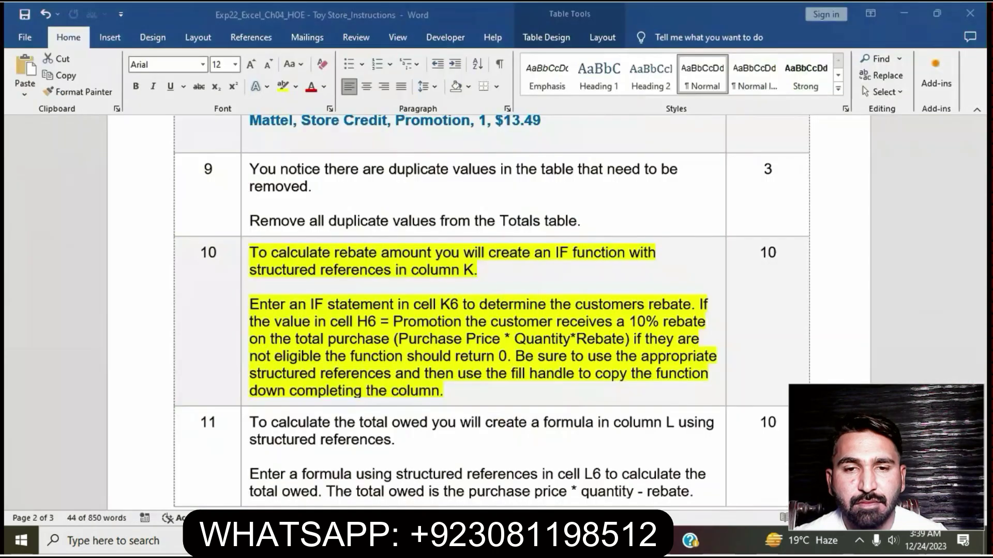
# - Remove the yellow highlighting from the step 10 instructions in the Word document
pyautogui.click(513, 331)
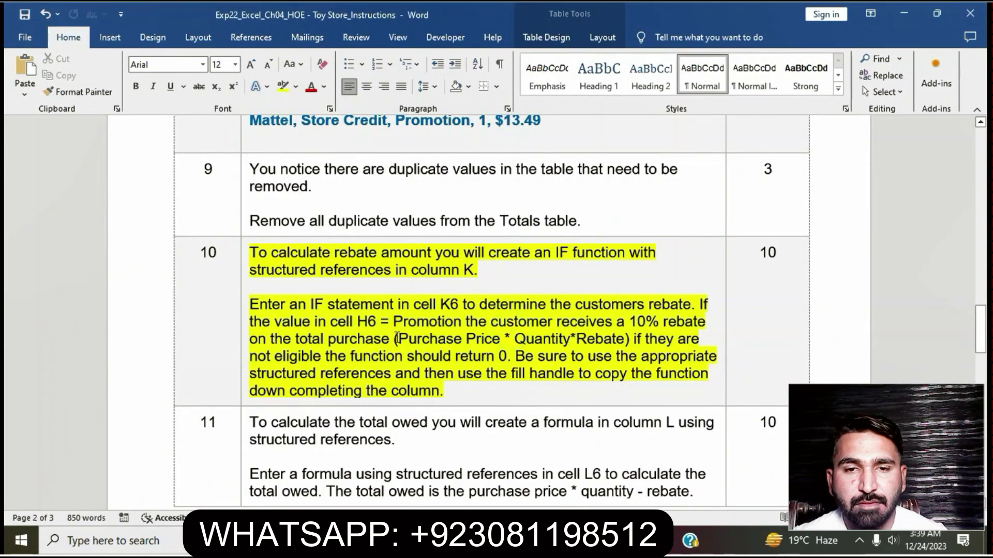
pyautogui.click(242, 255)
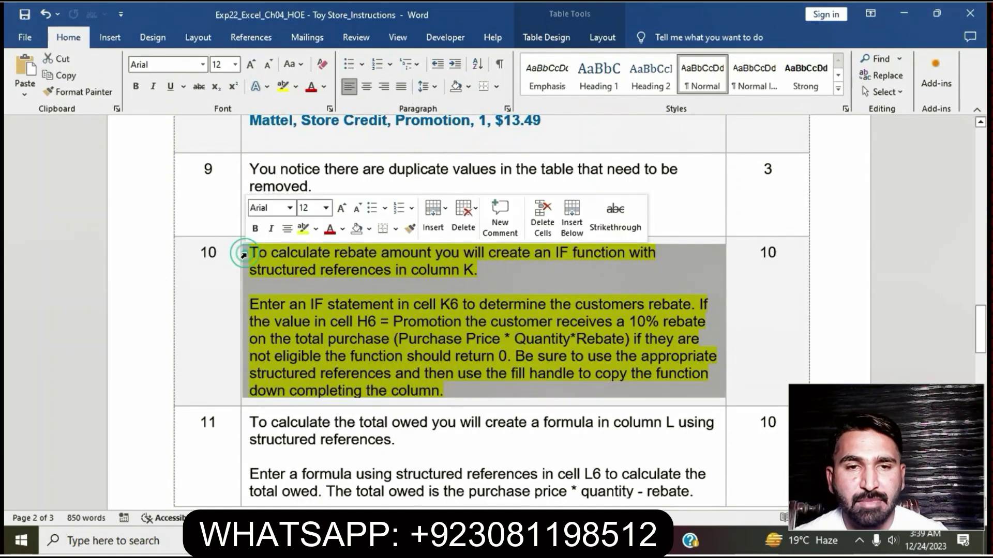
pyautogui.click(304, 235)
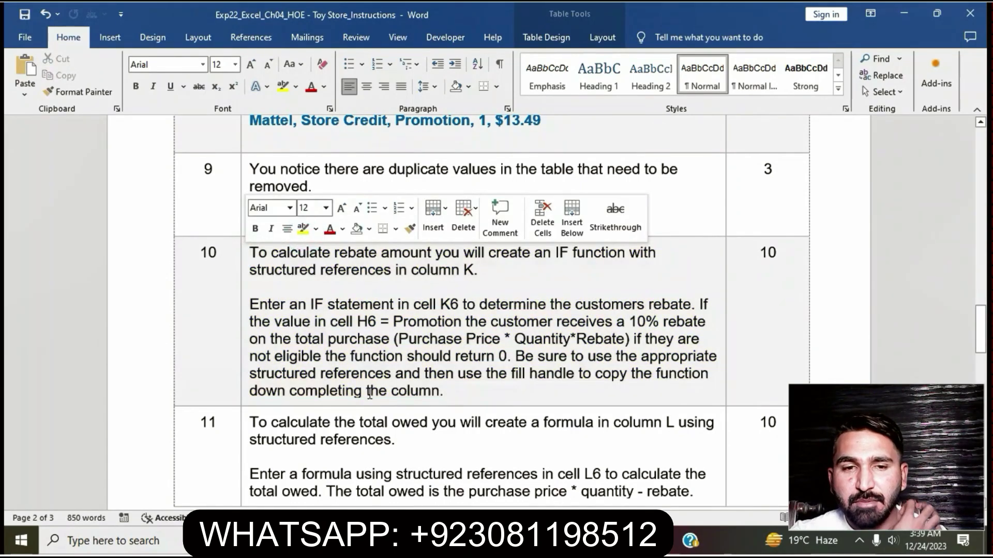
# - Highlight the step 11 instructions in yellow and select the sentences describing the total owed formula for cell L6
pyautogui.scroll(-3, 392, 447)
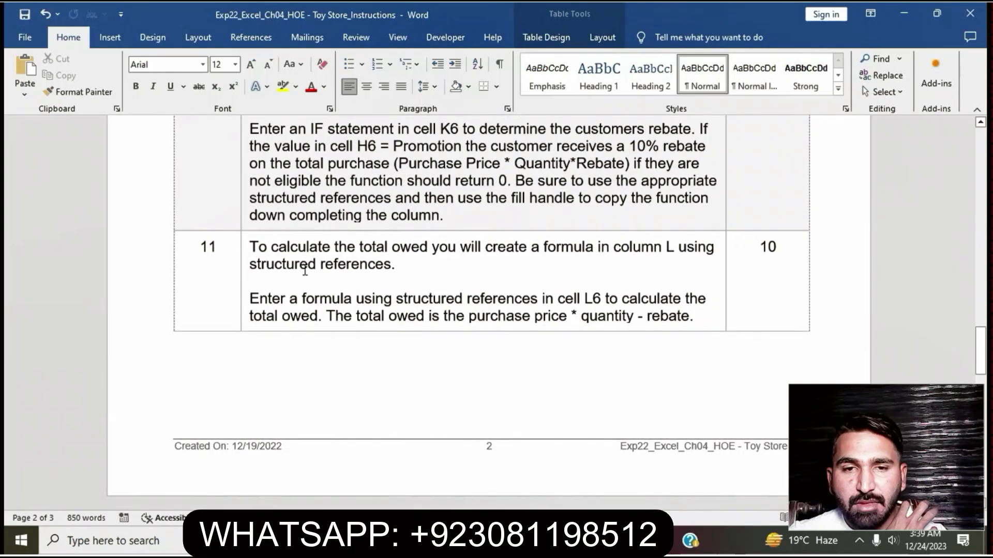
pyautogui.click(243, 245)
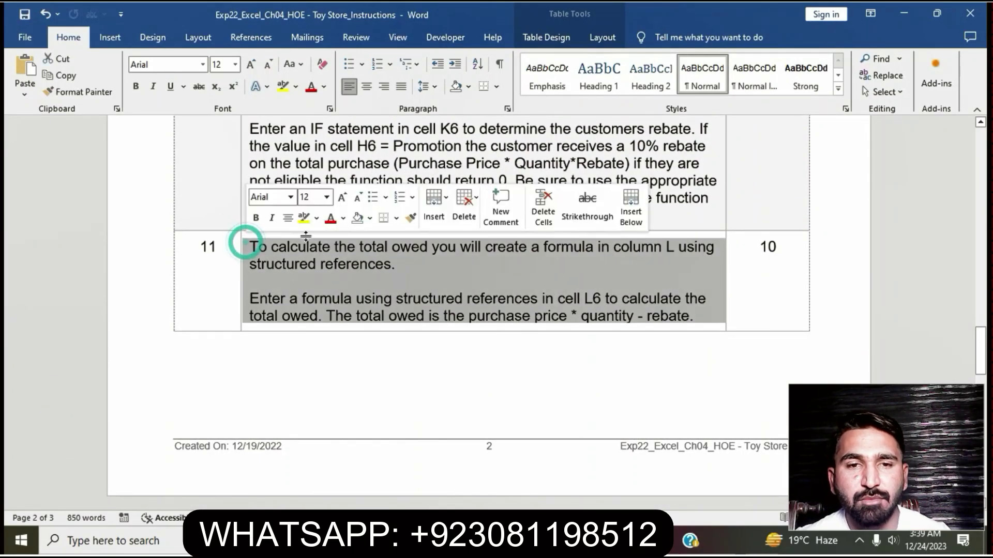
pyautogui.click(304, 218)
pyautogui.click(363, 273)
pyautogui.click(363, 273)
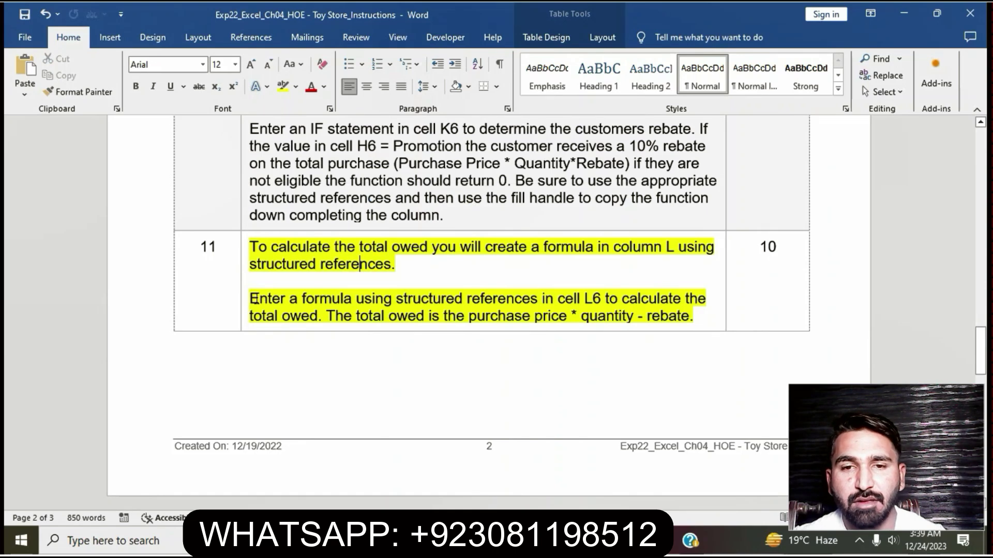
pyautogui.moveTo(250, 299); pyautogui.dragTo(696, 316)
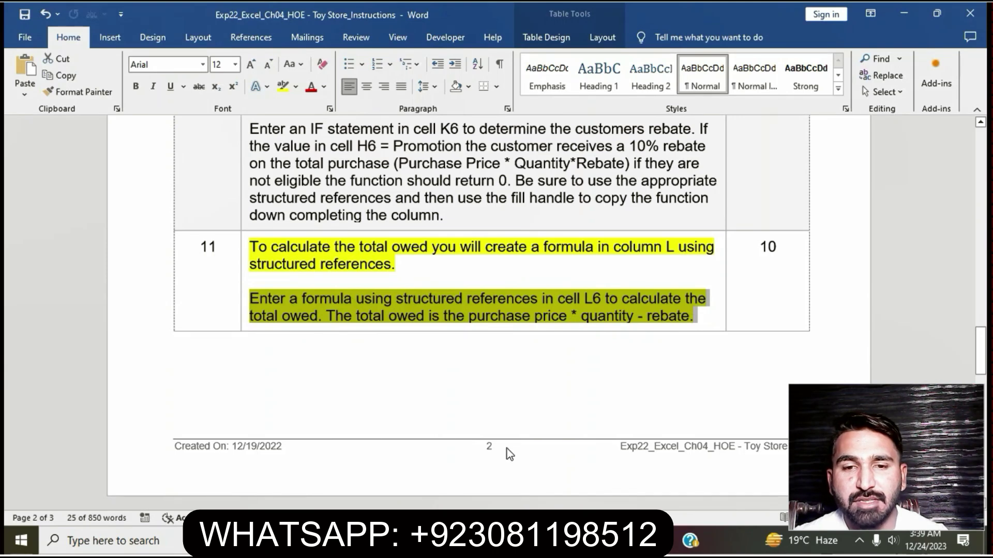
pyautogui.hotkey('alt', 'Tab')
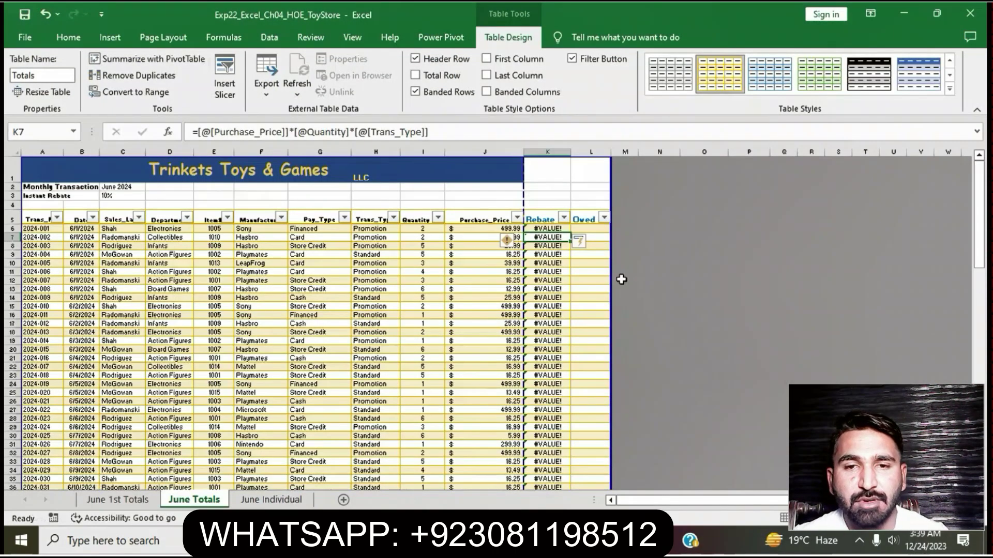
pyautogui.click(598, 230)
pyautogui.write('=')
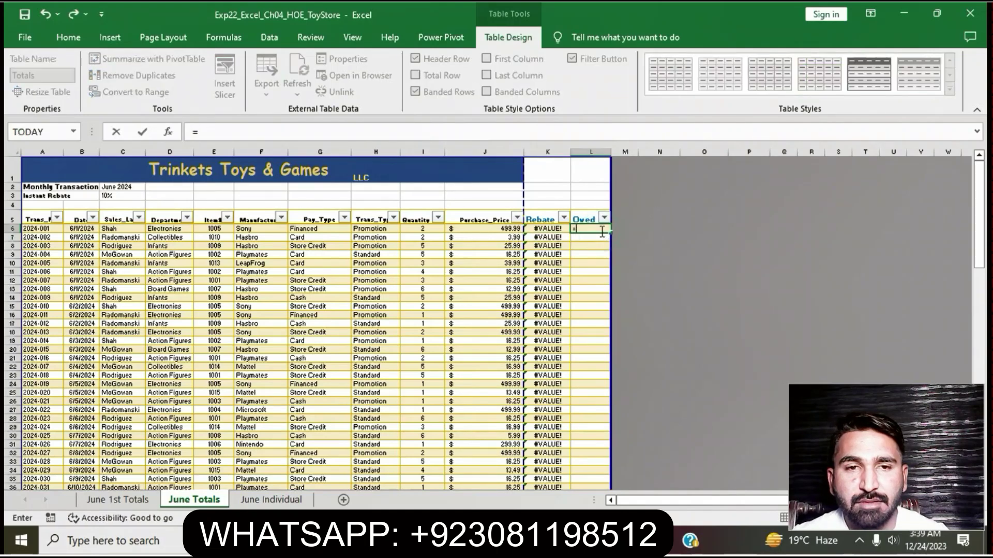
pyautogui.hotkey('alt', 'Tab')
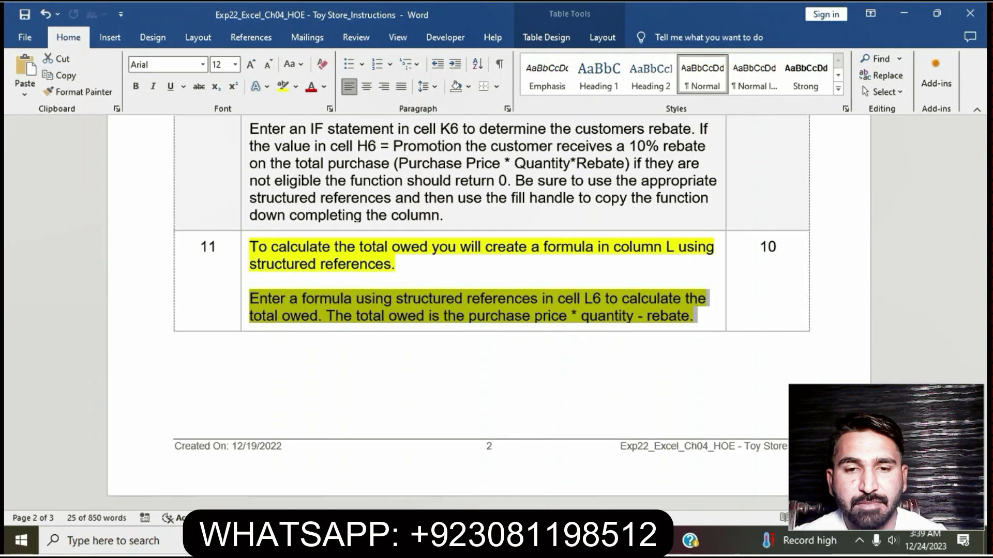
pyautogui.hotkey('alt', 'Tab')
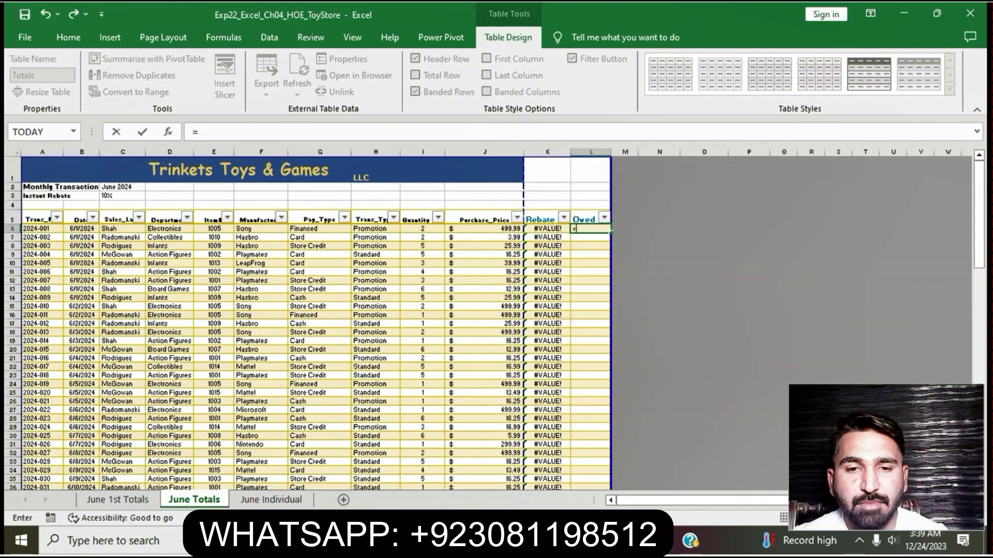
pyautogui.hotkey('alt', 'Tab')
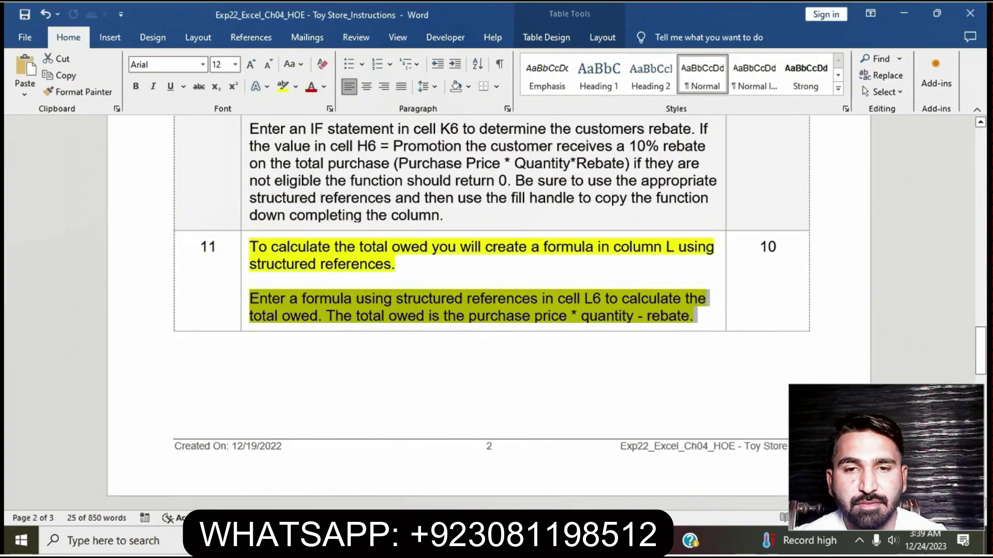
pyautogui.hotkey('alt', 'Tab')
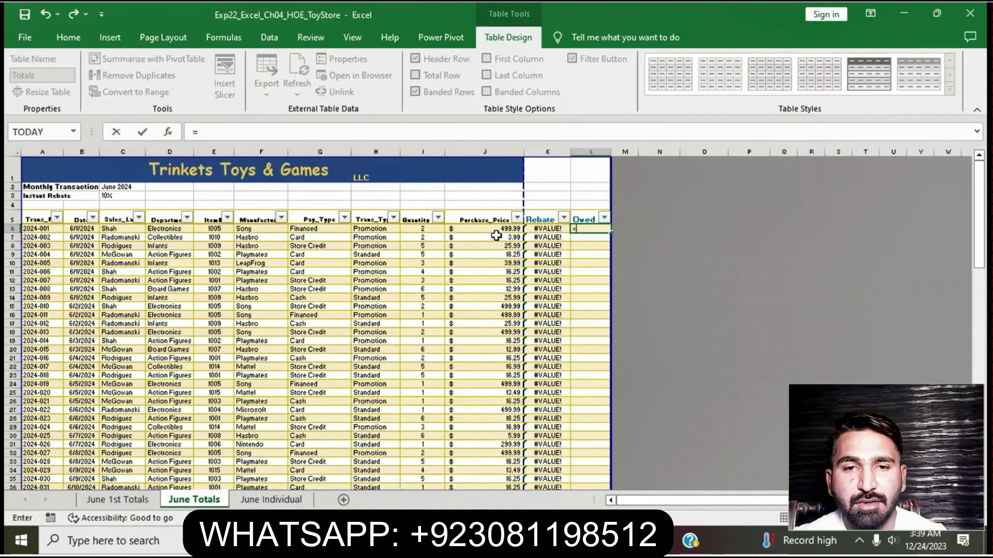
pyautogui.click(492, 230)
pyautogui.write('*')
pyautogui.click(421, 229)
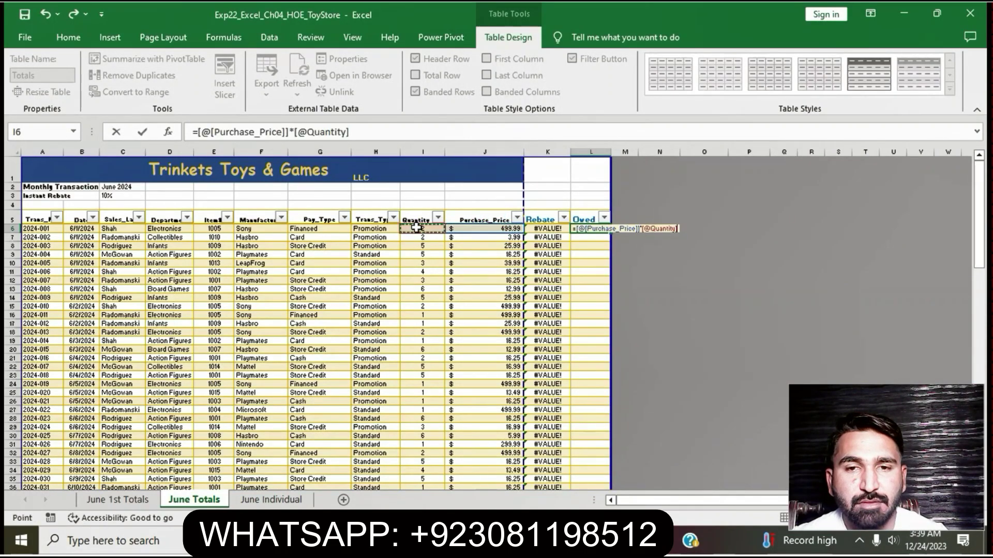
pyautogui.hotkey('alt', 'Tab')
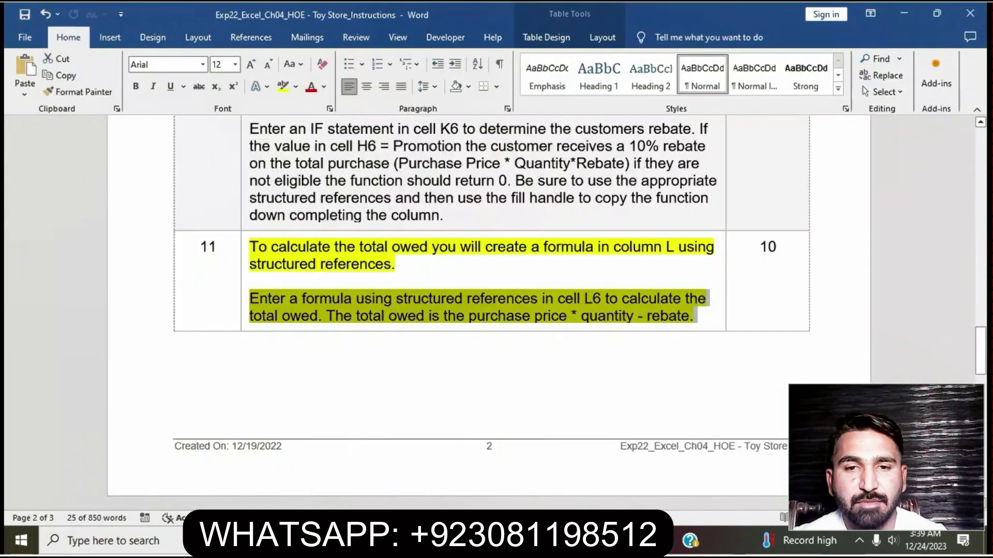
pyautogui.hotkey('alt', 'Tab')
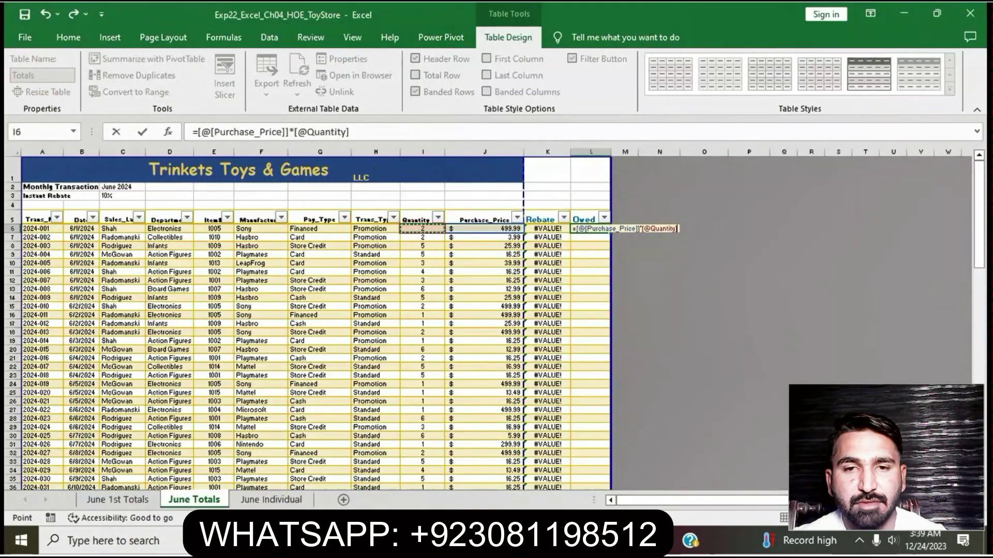
pyautogui.write('-')
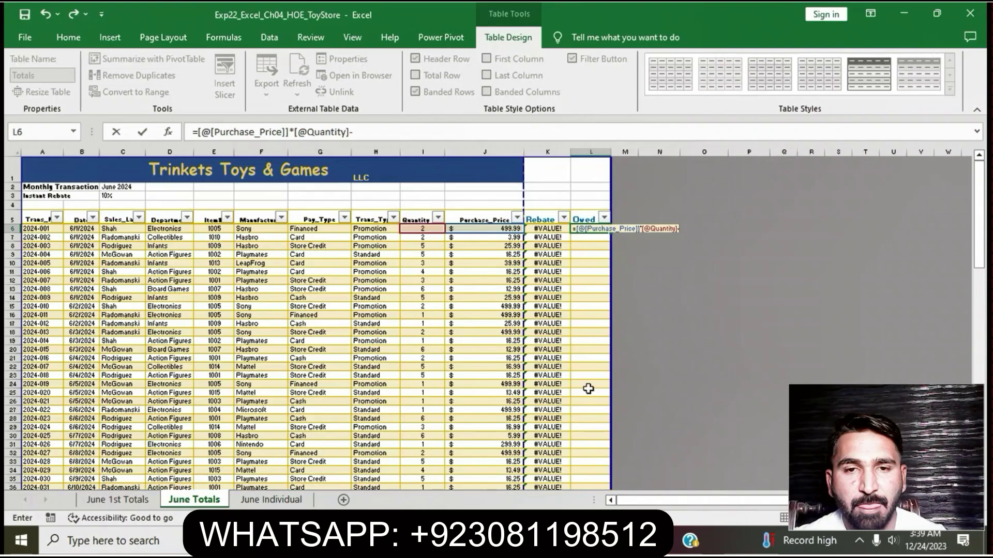
pyautogui.click(545, 228)
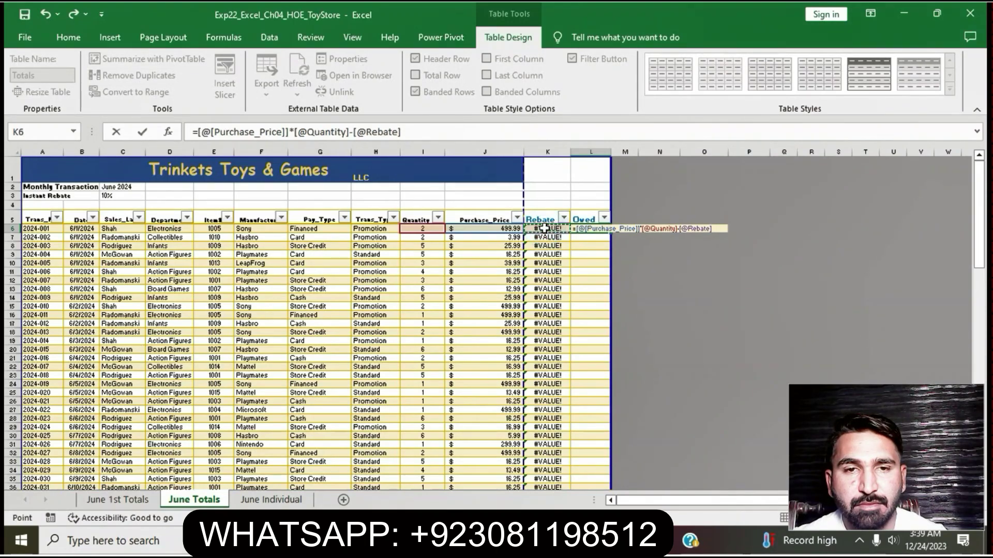
pyautogui.press('Return')
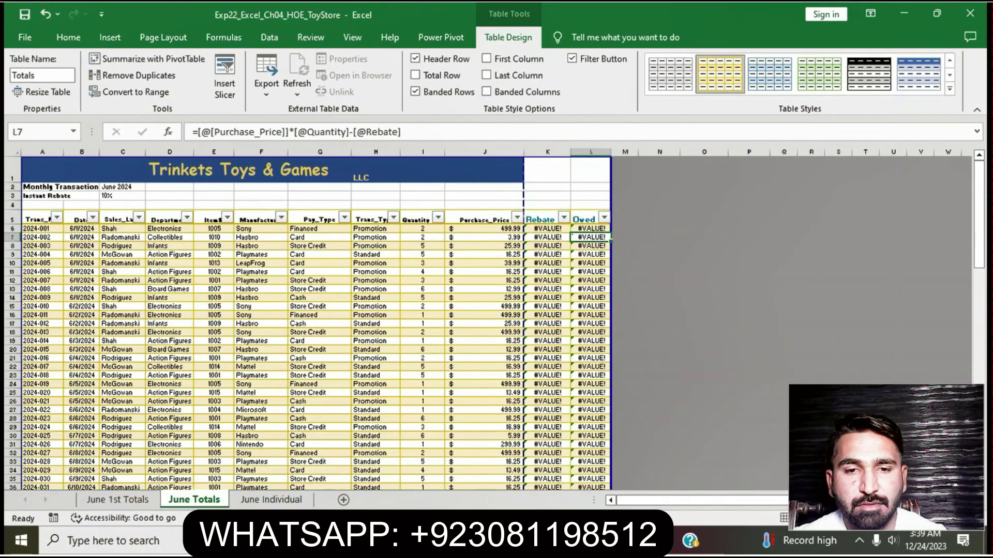
# - Return to the Word instructions and remove the yellow highlighting from step 11
pyautogui.hotkey('alt', 'Tab')
pyautogui.click(586, 299)
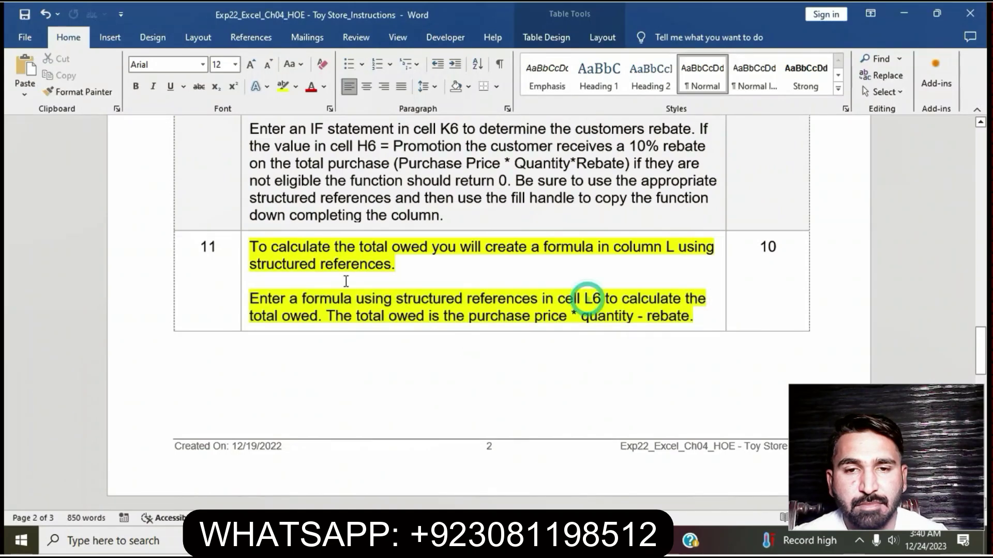
pyautogui.click(244, 251)
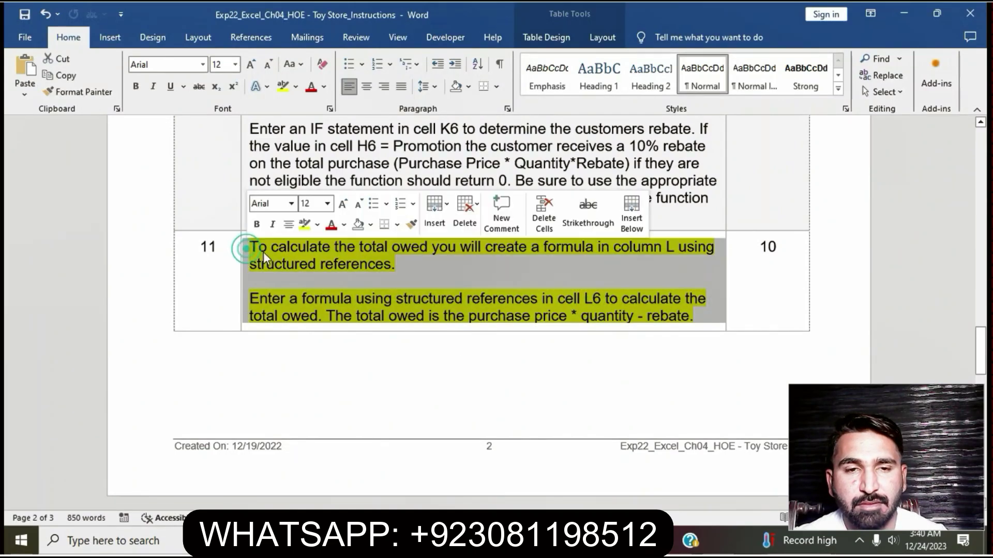
pyautogui.click(305, 223)
# - Highlight the step 12 instructions in yellow and select the sentence about adding a total row with Rebate and Quantity subtotals
pyautogui.scroll(-5, 344, 386)
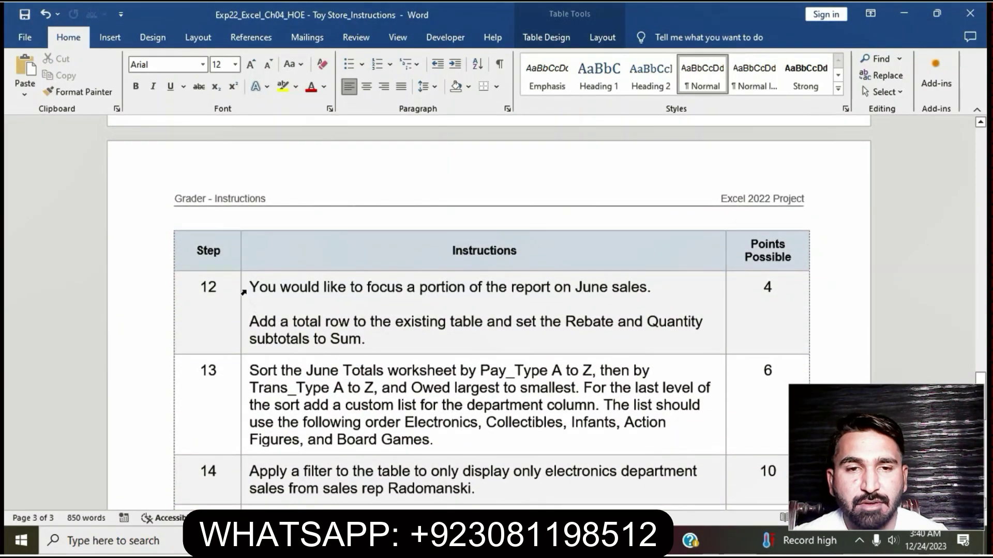
pyautogui.click(244, 289)
pyautogui.click(304, 265)
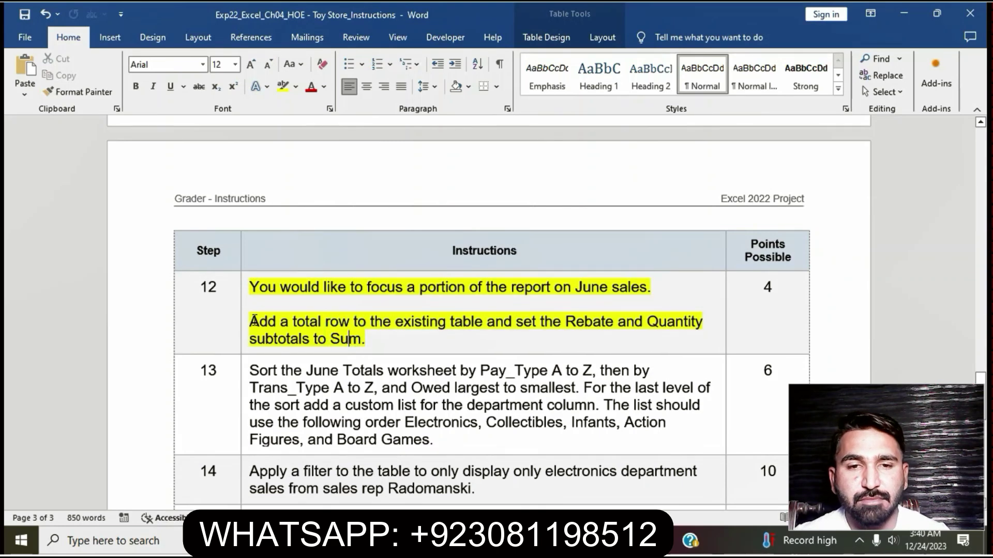
pyautogui.moveTo(253, 322); pyautogui.dragTo(366, 340)
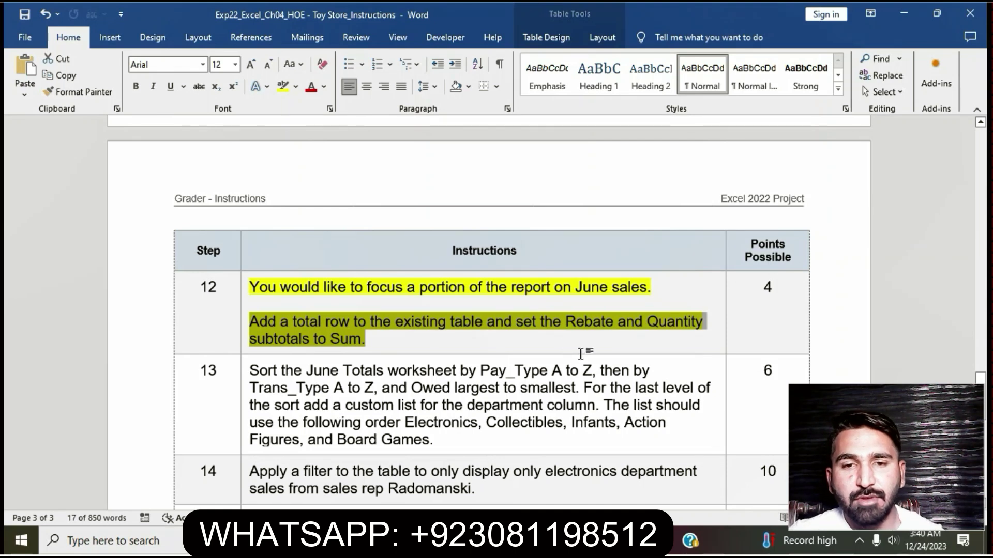
# - Switch to Excel and add a total row to the Totals table on the June Totals worksheet
pyautogui.click(481, 541)
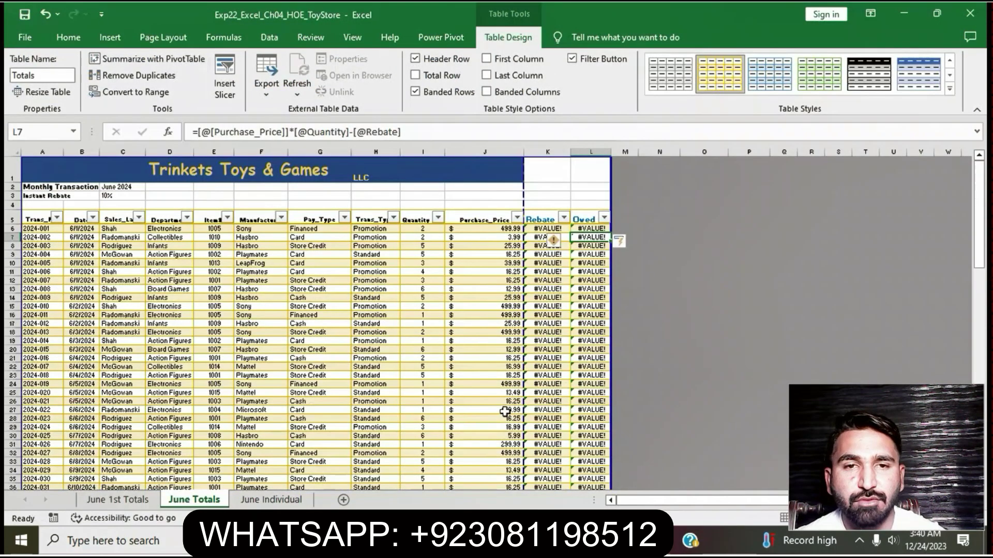
pyautogui.click(416, 76)
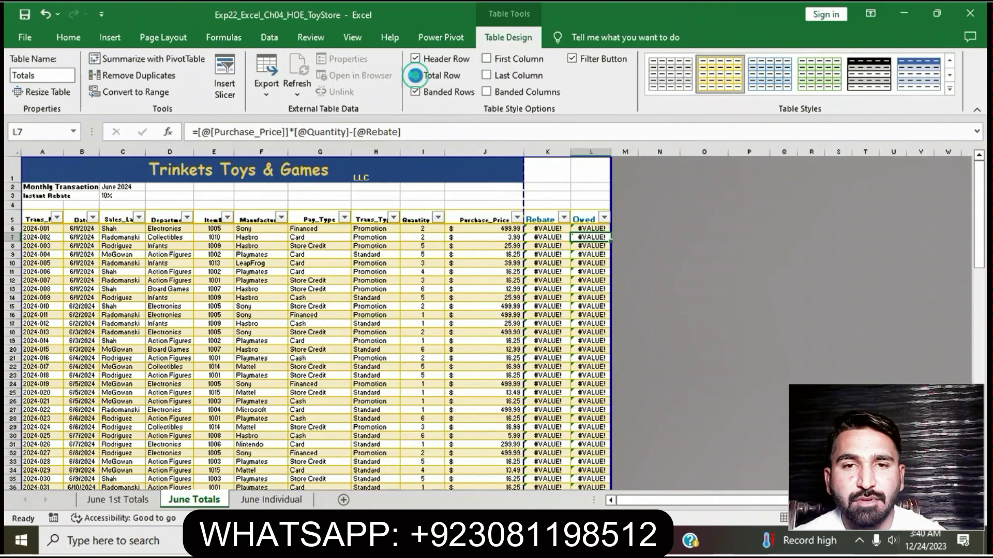
pyautogui.scroll(-20, 438, 303)
pyautogui.scroll(2, 439, 304)
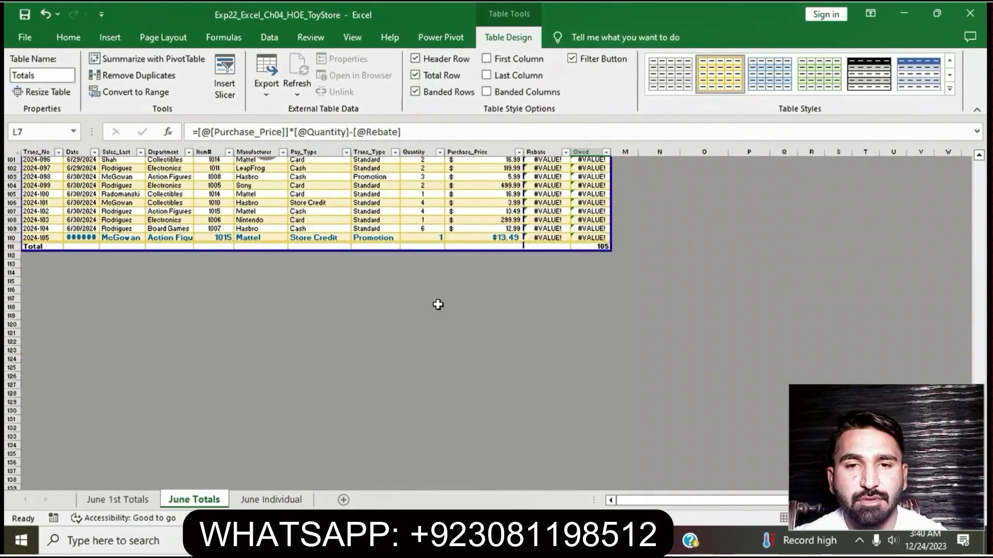
# - Check the step 12 subtotal requirements in Word, and set the Rebate subtotal in the Excel table's total row to Sum
pyautogui.hotkey('alt', 'Tab')
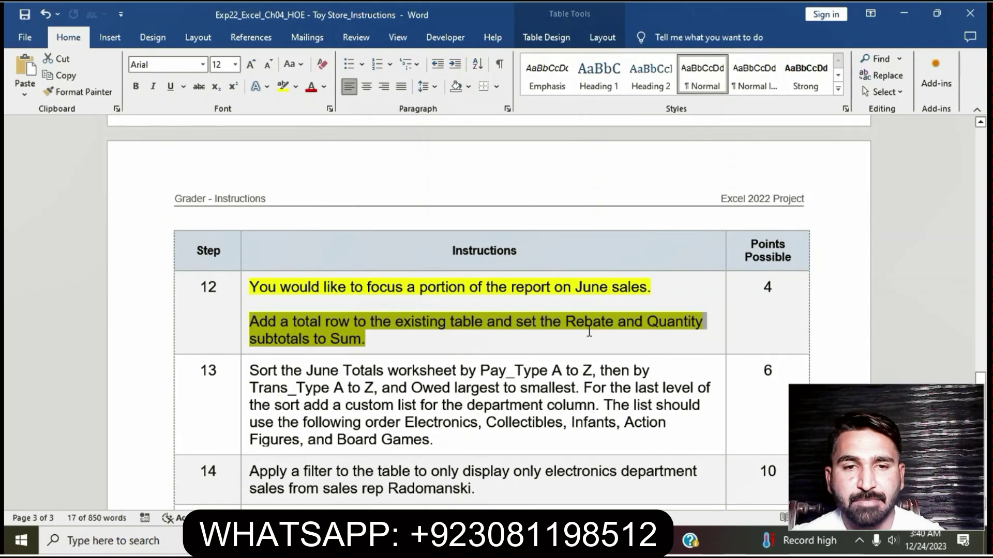
pyautogui.click(475, 541)
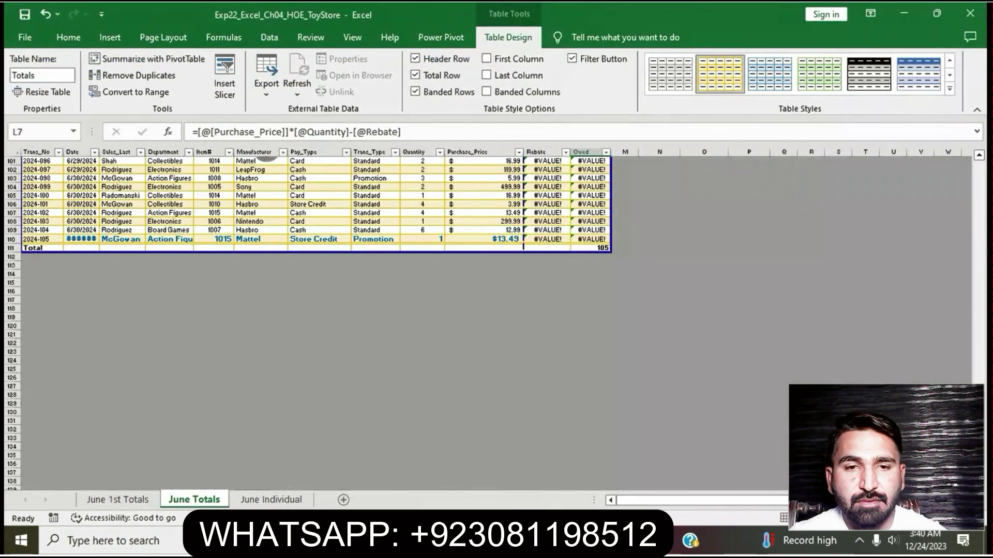
pyautogui.scroll(2, 522, 320)
pyautogui.scroll(1, 522, 320)
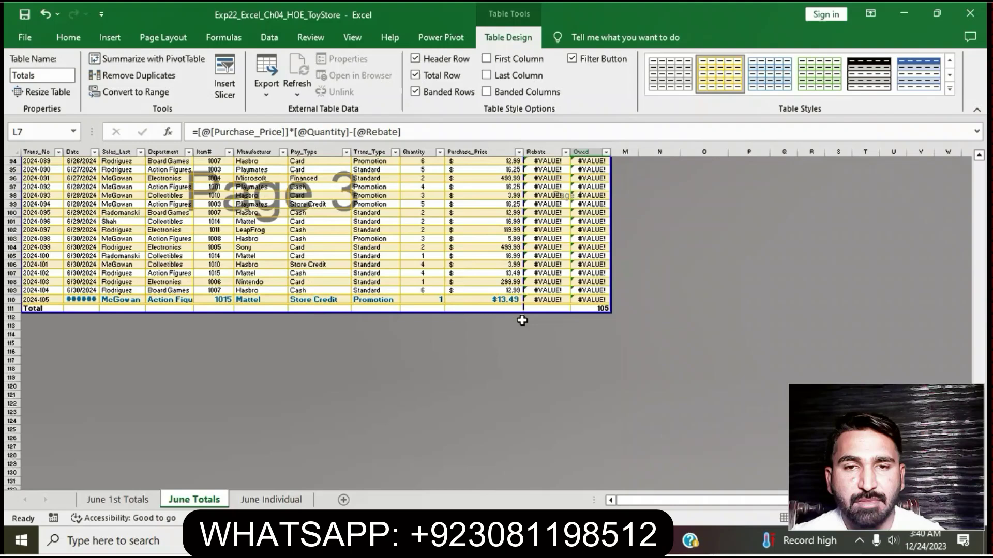
pyautogui.click(556, 307)
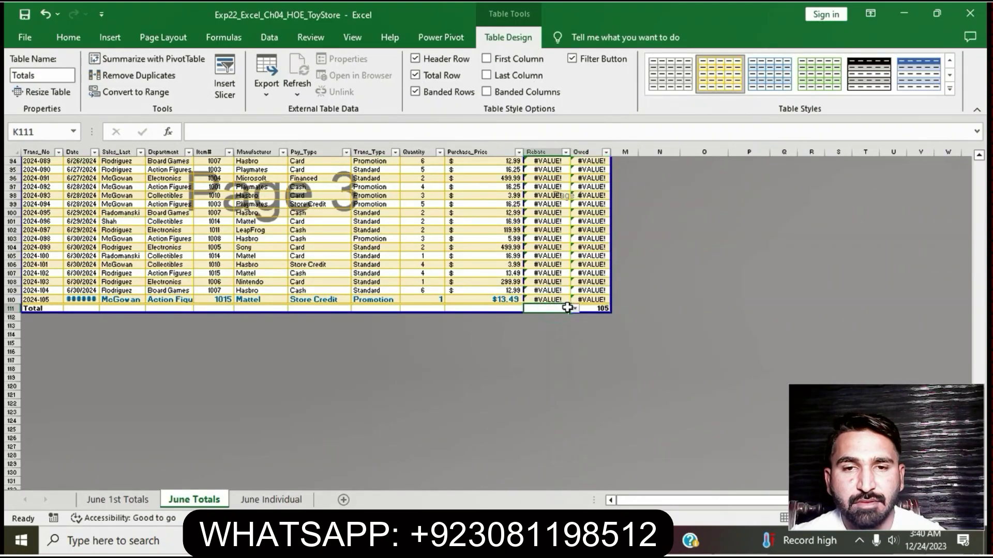
pyautogui.click(574, 308)
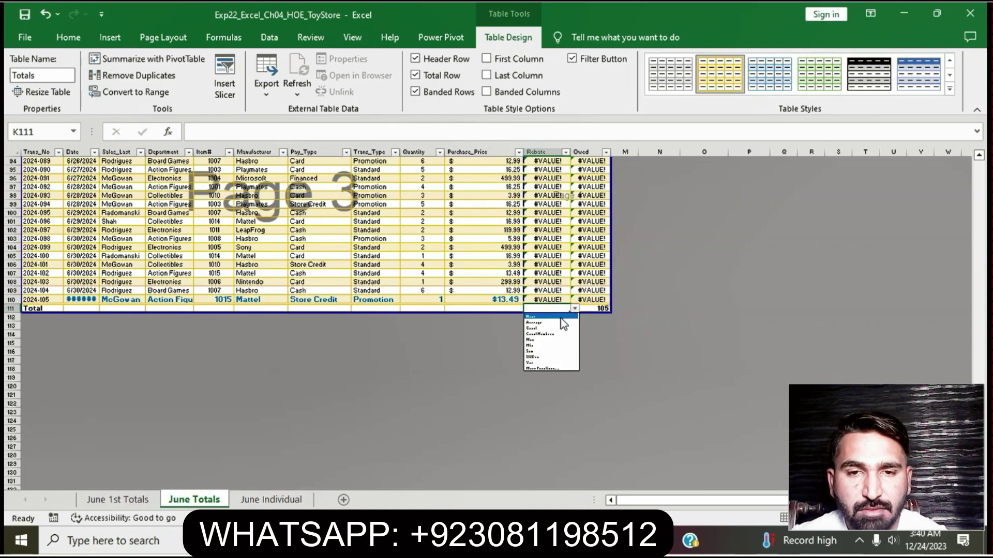
pyautogui.click(541, 349)
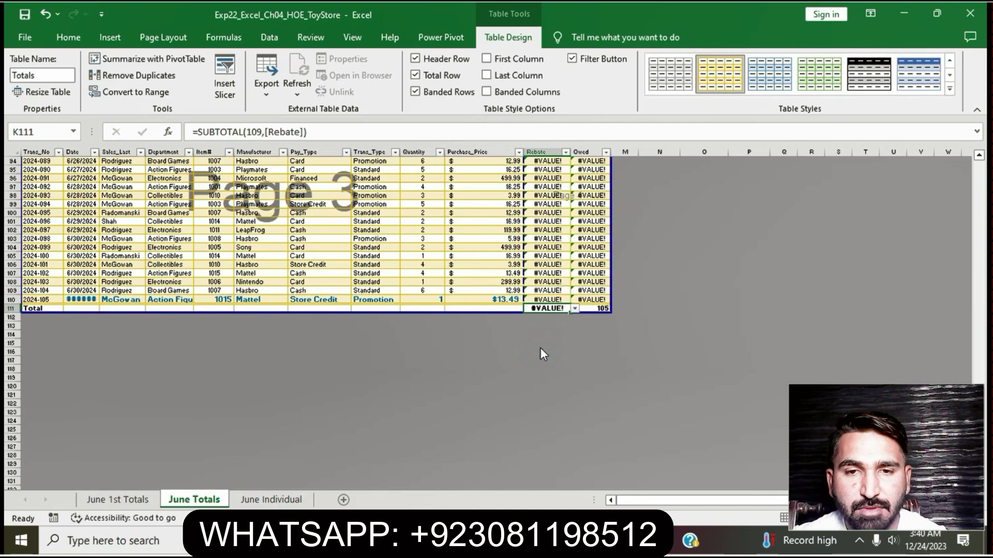
# - Switch to Word and delete the selected step 12 sentence about adding a total row and setting the subtotals
pyautogui.click(462, 541)
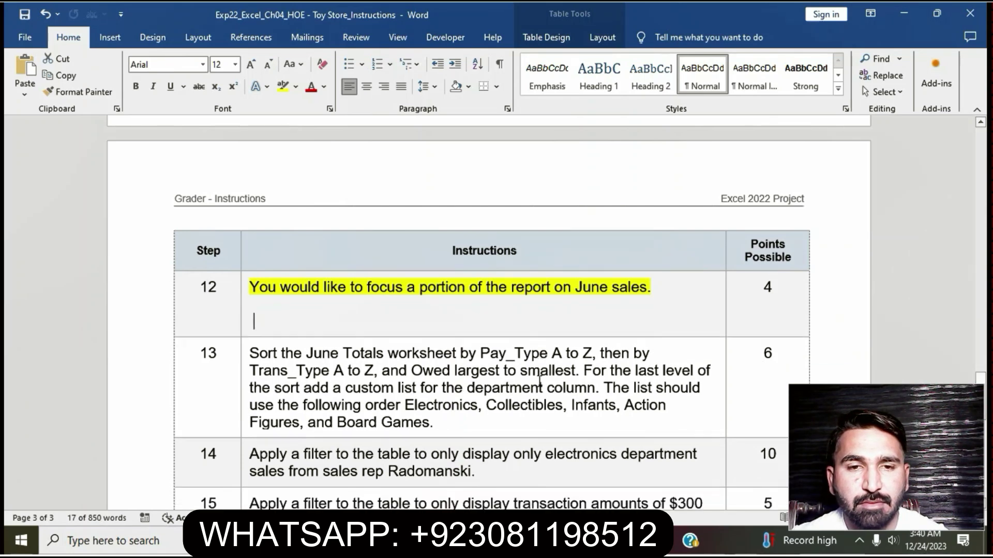
pyautogui.press('Delete')
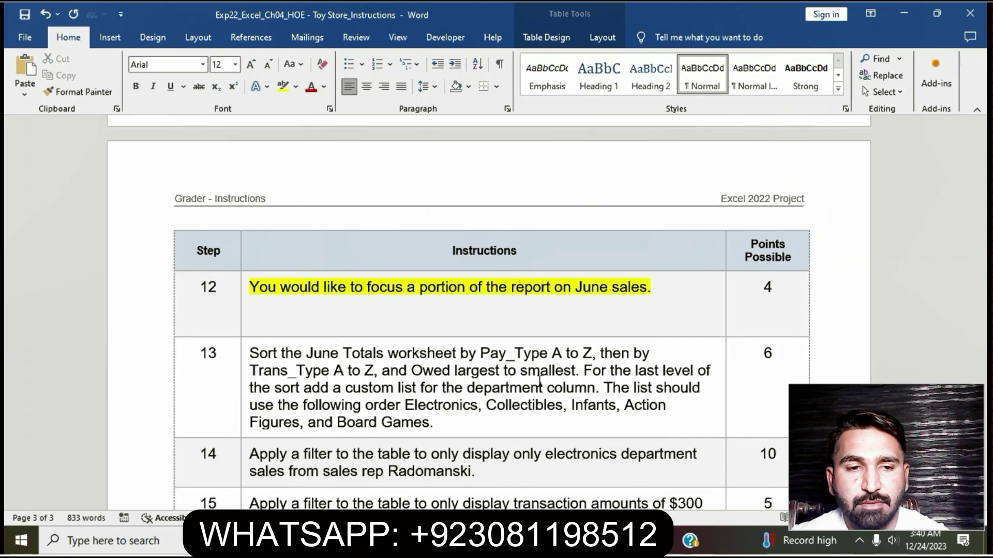